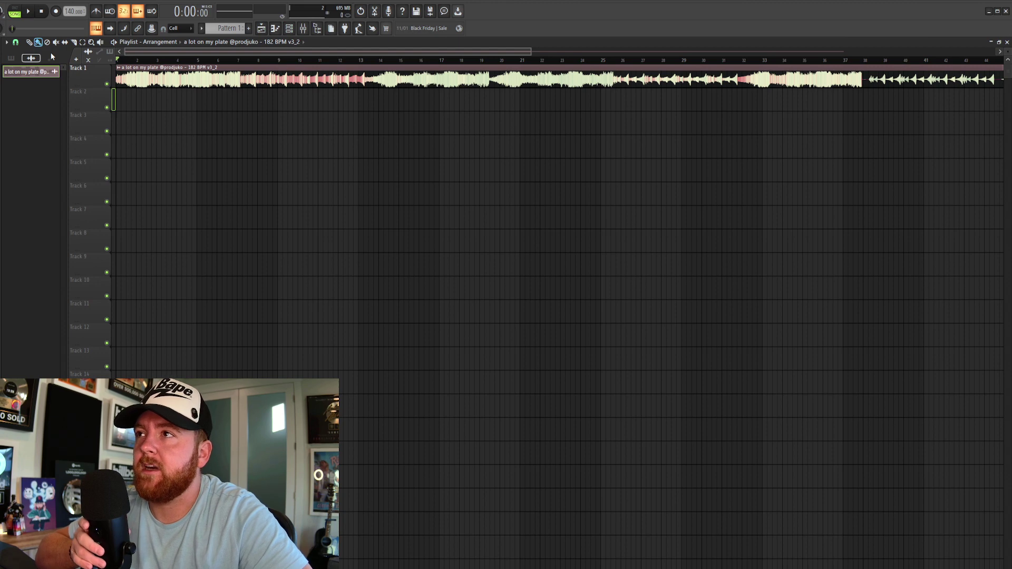
- Play the melody clip on Track 1, check its channel settings, and set the project tempo to 182 BPM
key("space")
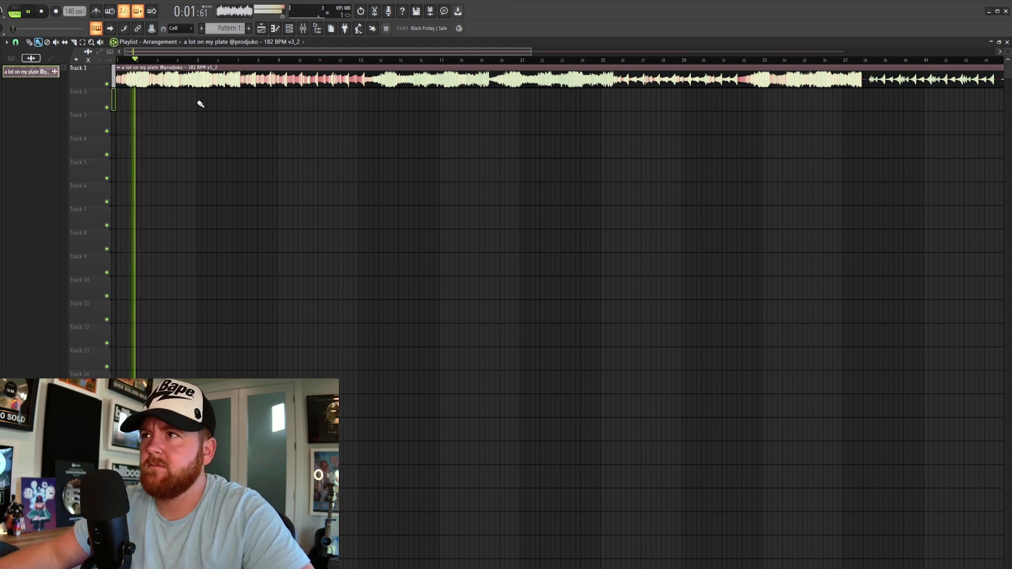
double_click(201, 79)
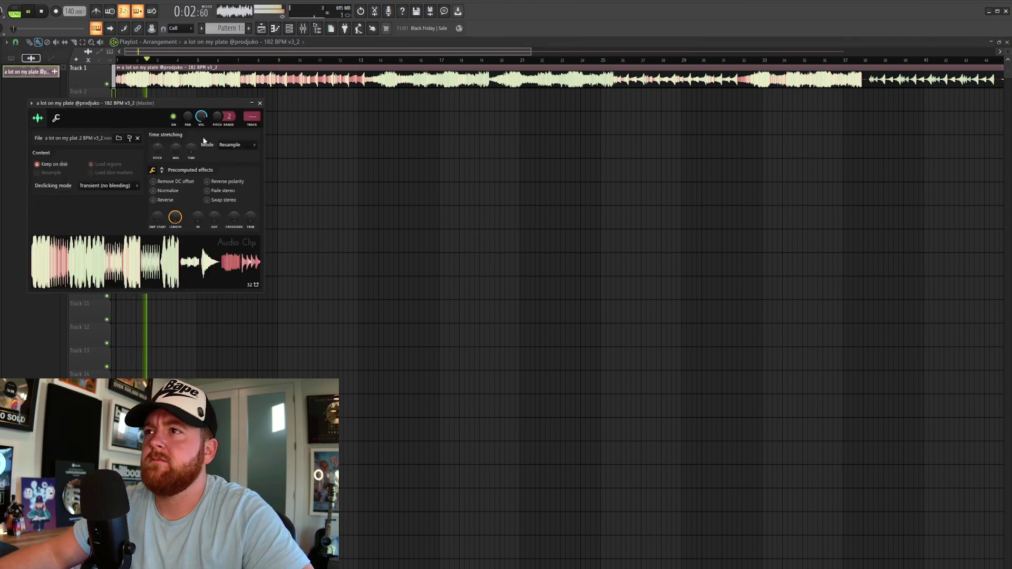
left_click(259, 104)
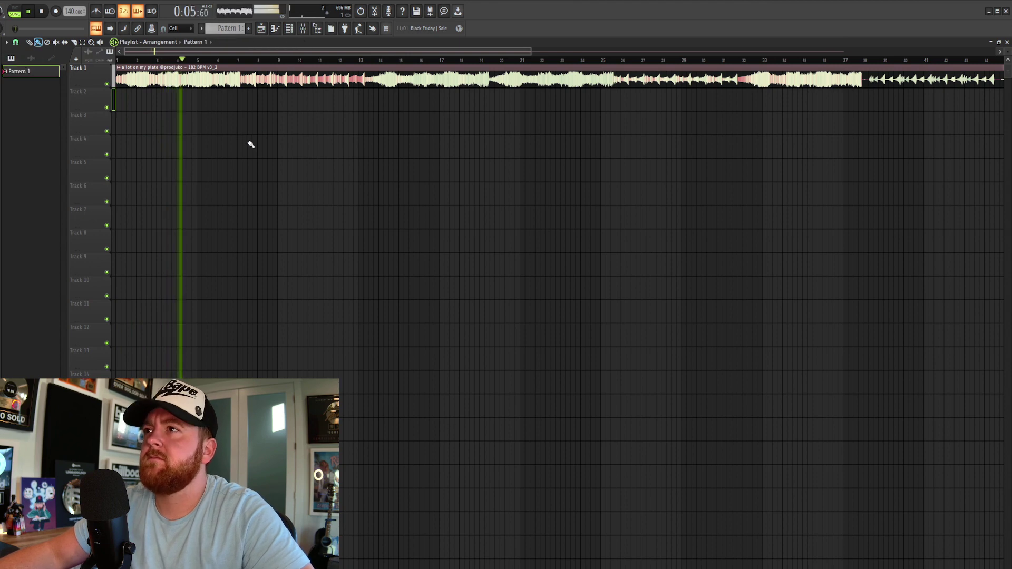
left_click_drag(75, 11, 74, 0)
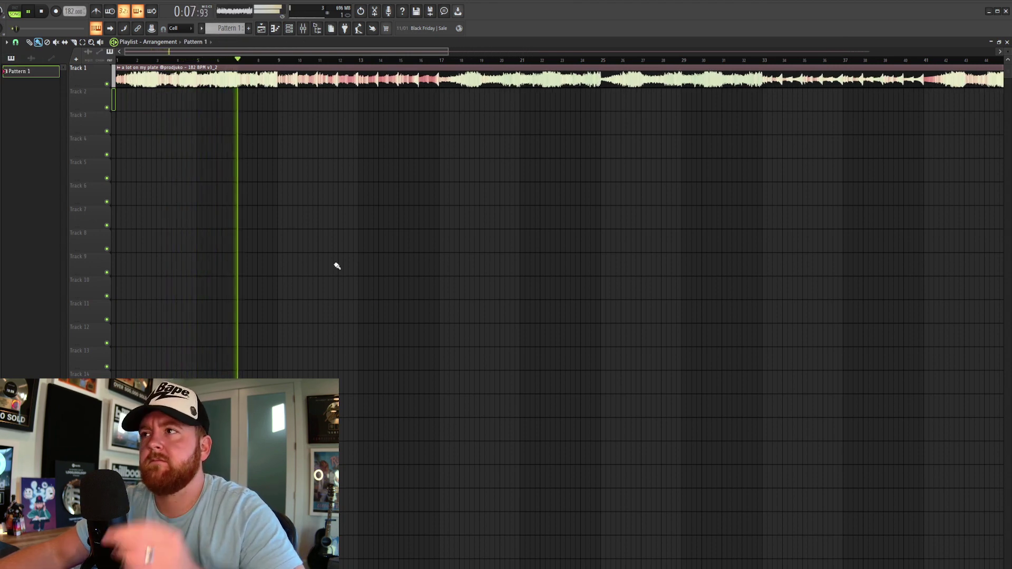
- Place six Pattern 1 clips back to back on Track 2 from bar 1 up to bar 49
left_click_drag(203, 102, 54, 95)
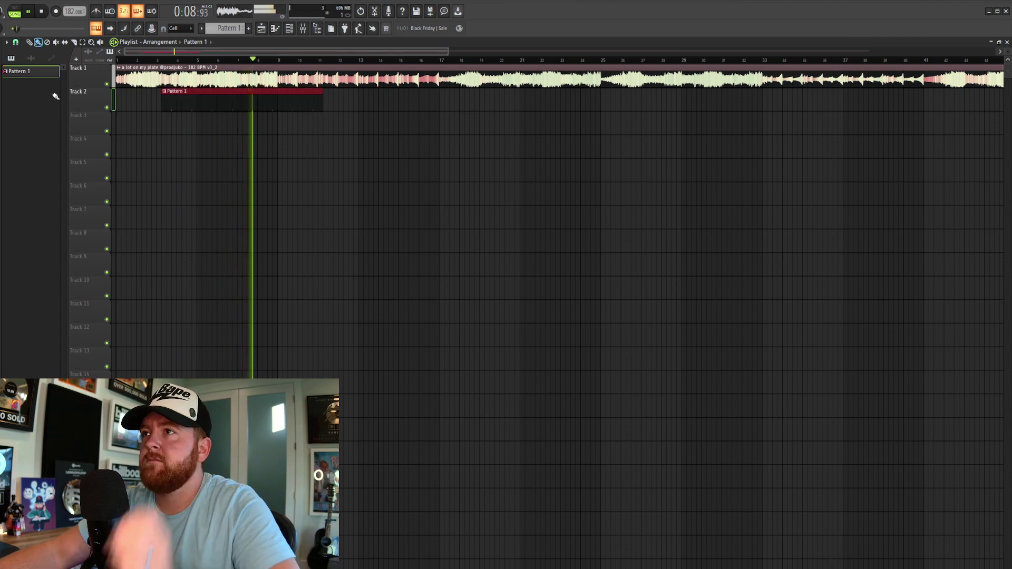
left_click(283, 102)
left_click(443, 103)
scroll(470, 172, "down", 3)
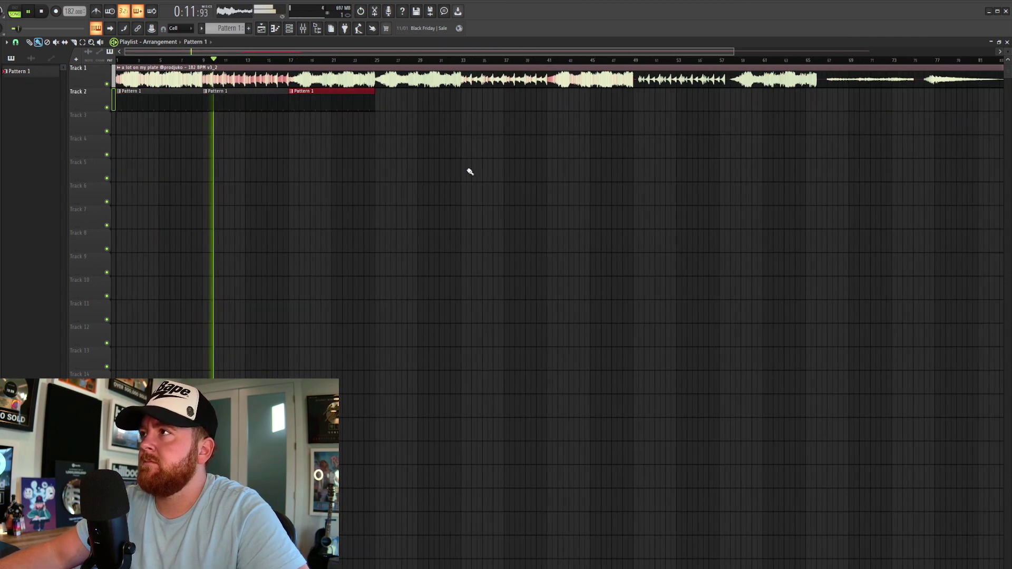
scroll(470, 172, "down", 2)
left_click(315, 102)
left_click(373, 103)
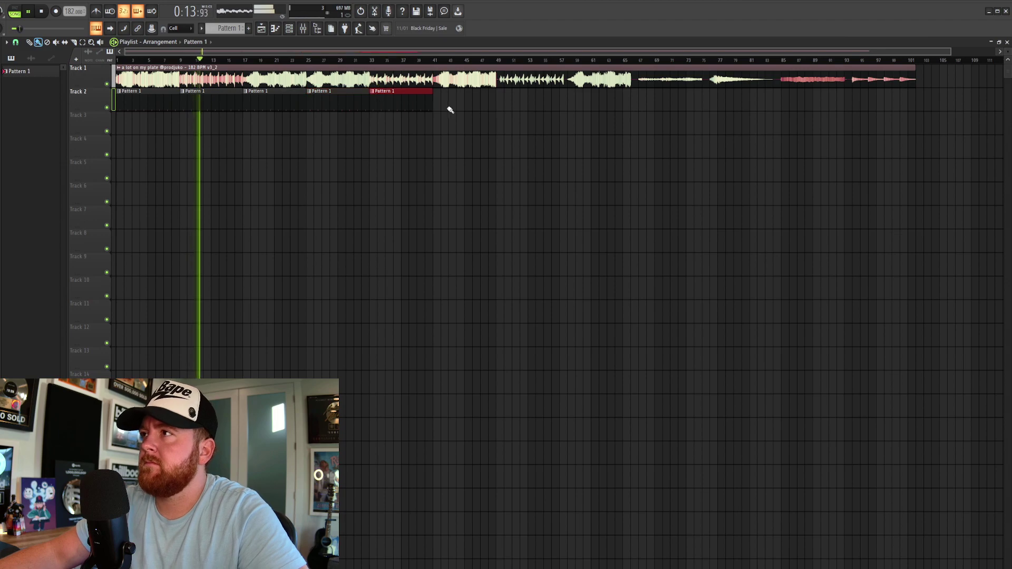
left_click(448, 106)
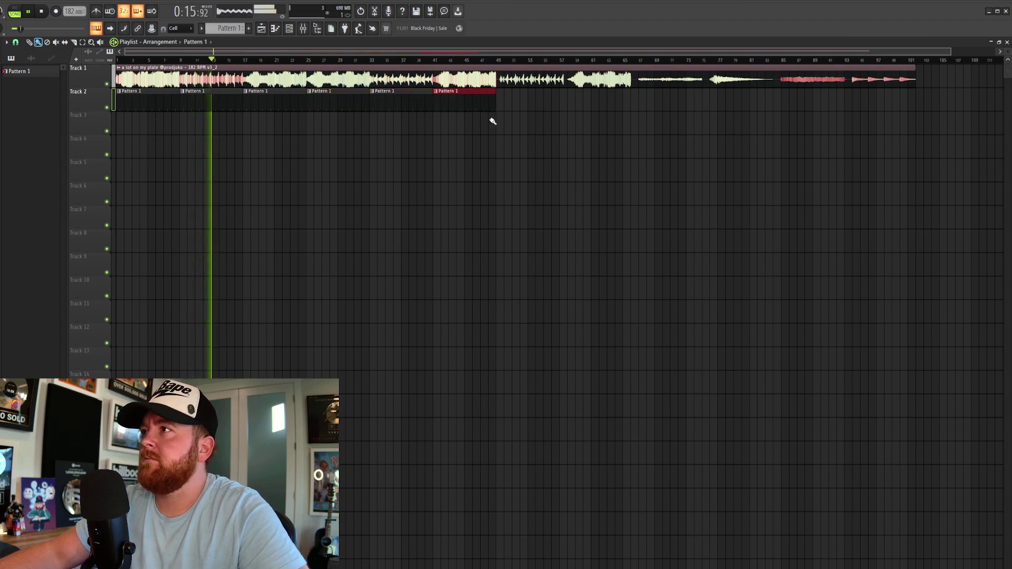
- Select the playlist time range spanning the six Pattern 1 clips and stop playback
scroll(562, 135, "up", 1)
scroll(441, 152, "down", 2)
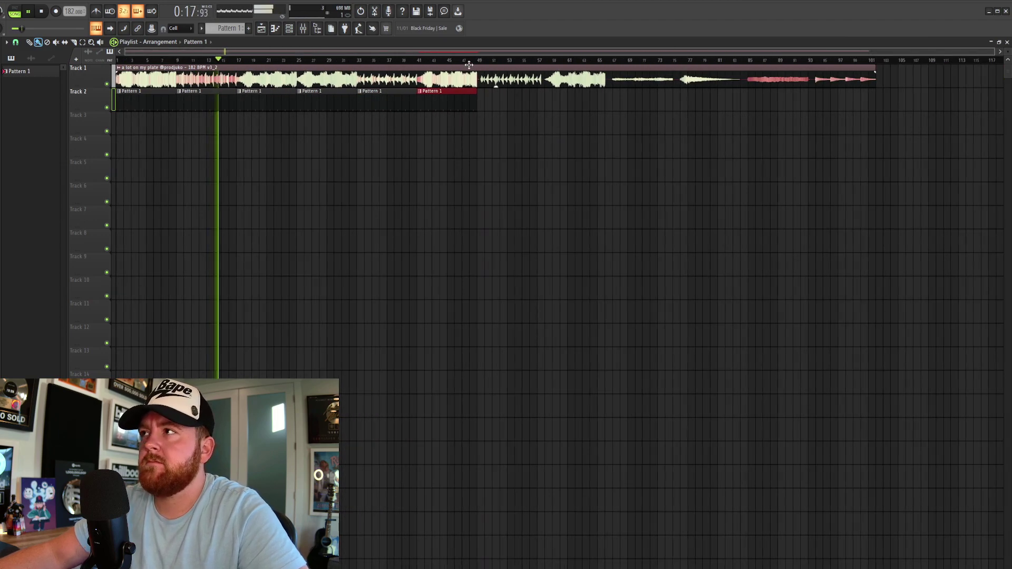
key("ctrl+a")
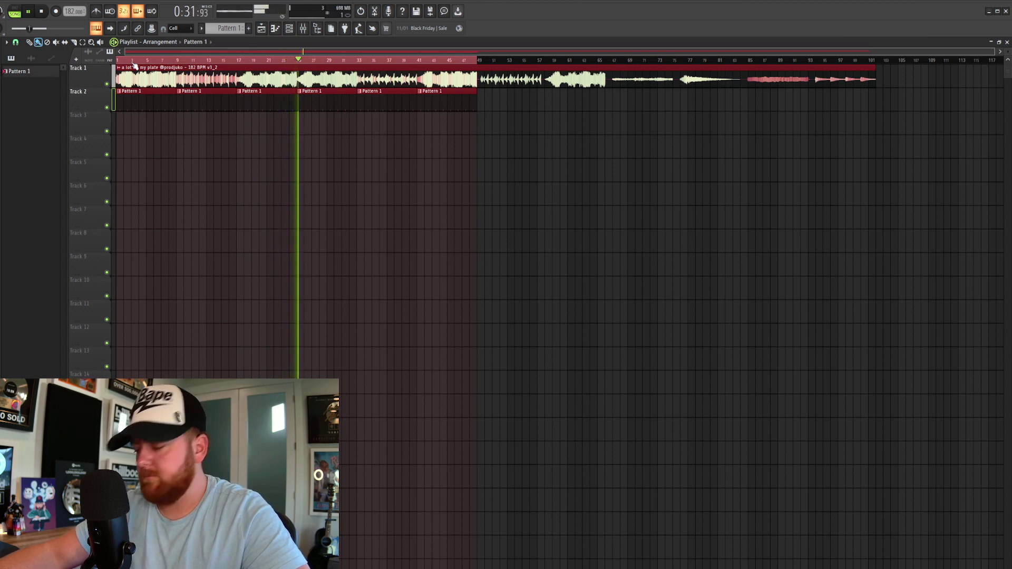
key("space")
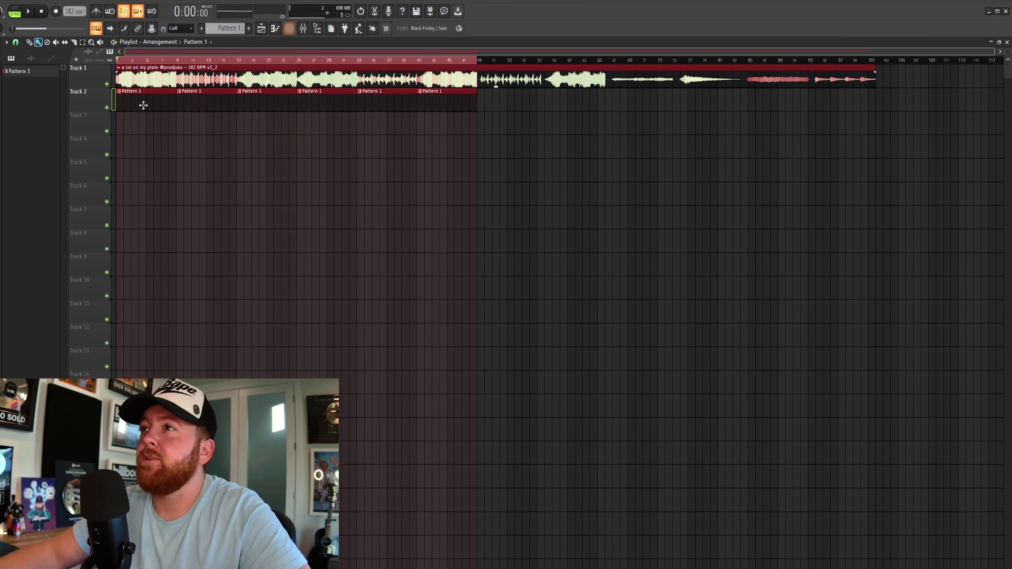
- Close the melody clip's settings and open the channel rack with all channel groups shown
double_click(188, 79)
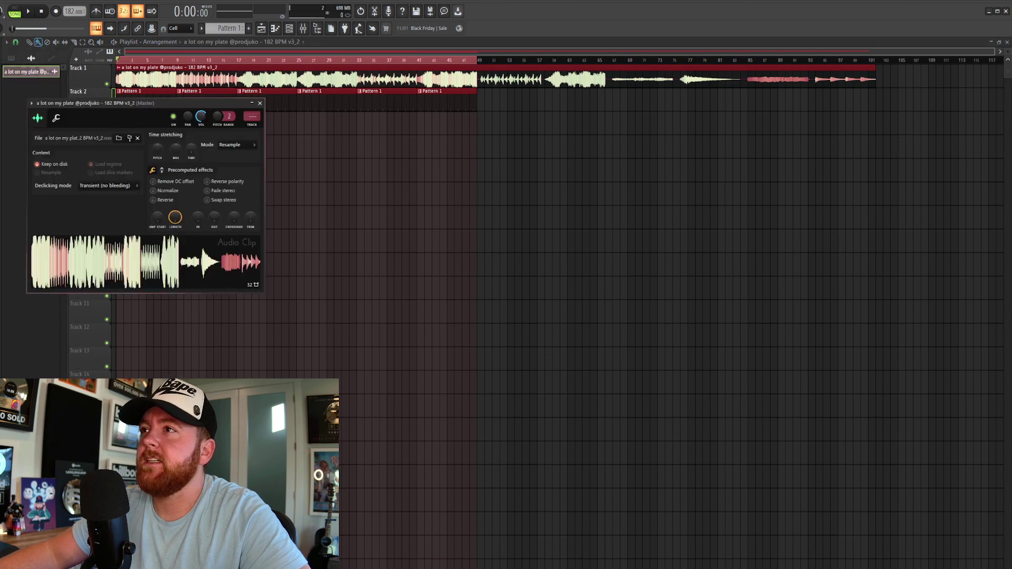
left_click(260, 104)
key("F6")
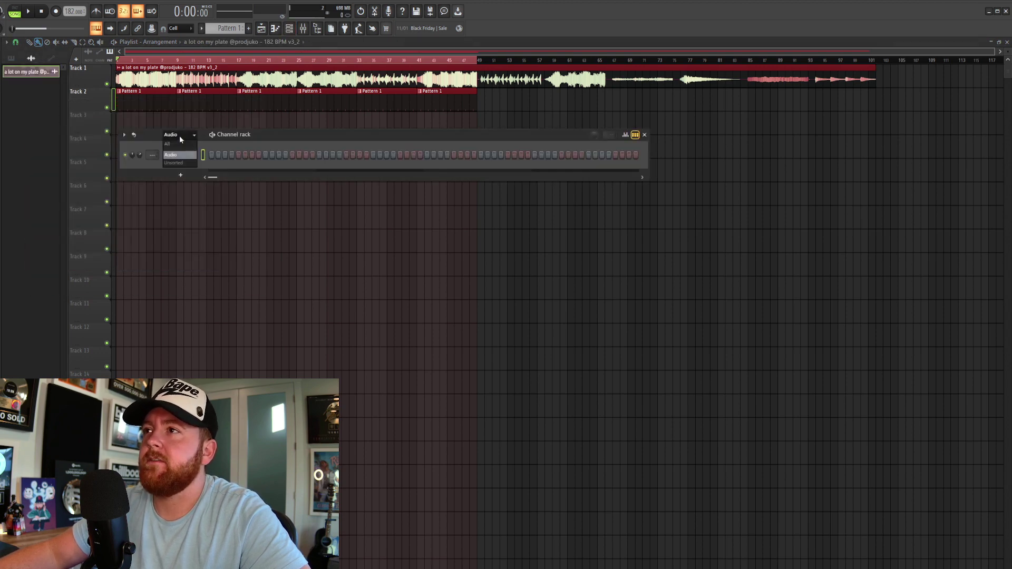
left_click(174, 143)
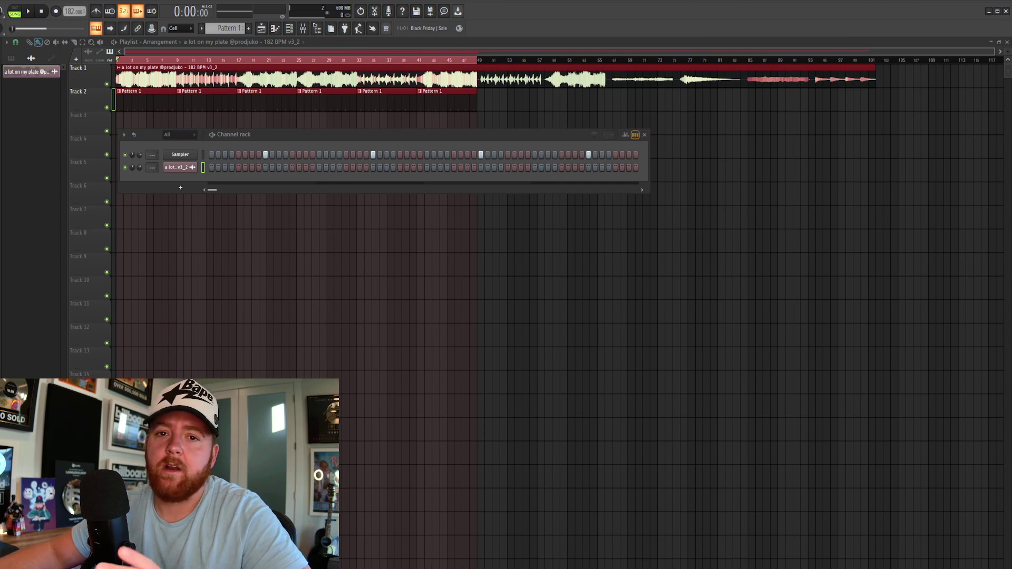
- During playback, load a drum sample into the Sampler channel and add a crash sample as a new channel
key("space")
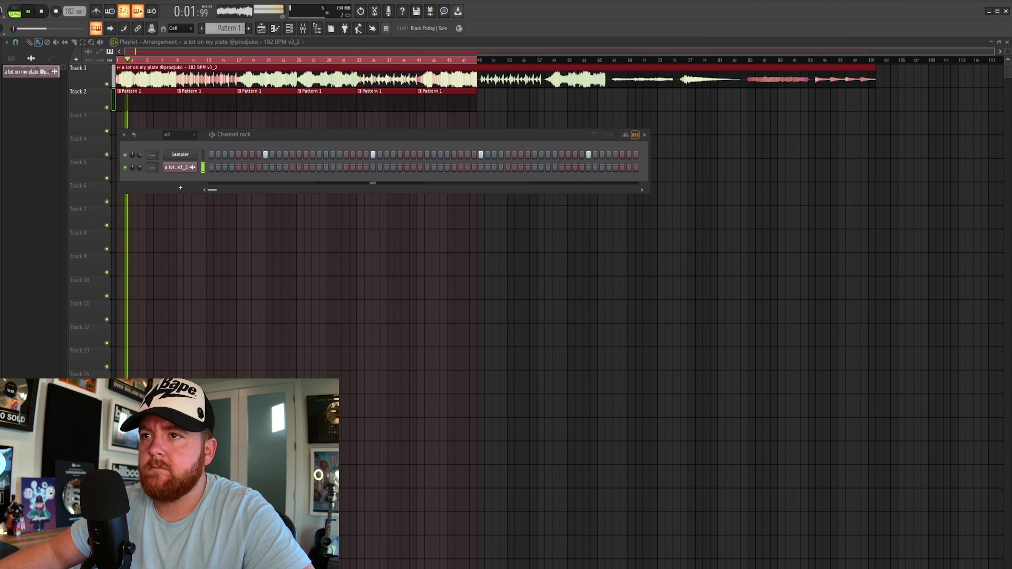
left_click_drag(164, 219, 180, 154)
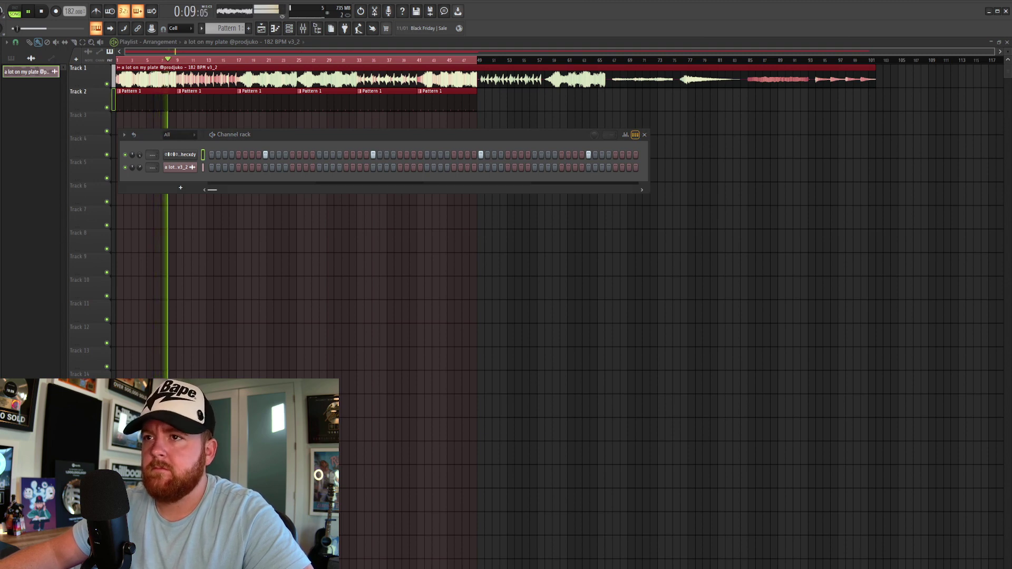
left_click_drag(180, 203, 200, 183)
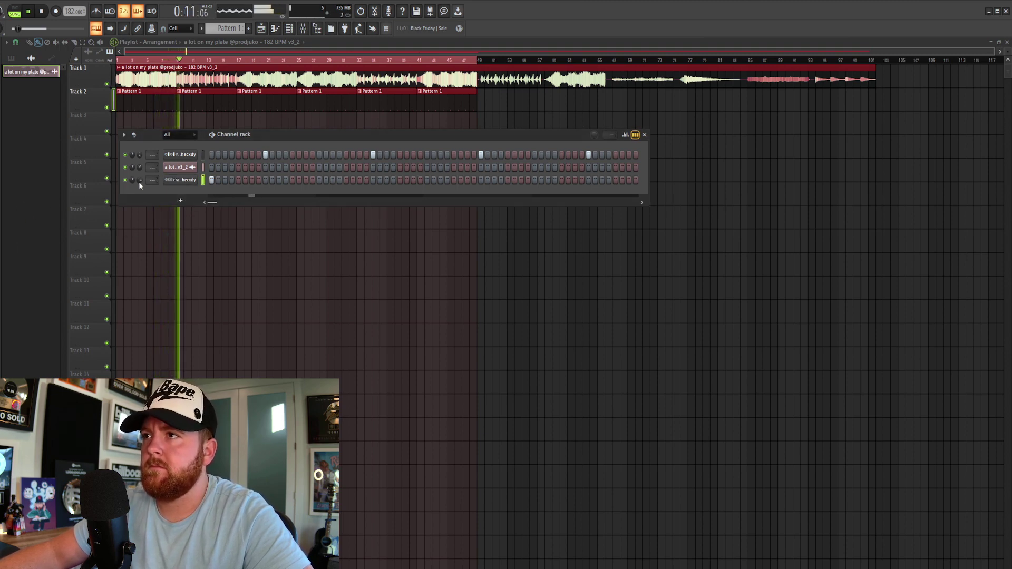
- In the crash channel's piano roll, place C5 notes at the start of bars 1 and 5
right_click(185, 179)
left_click(211, 185)
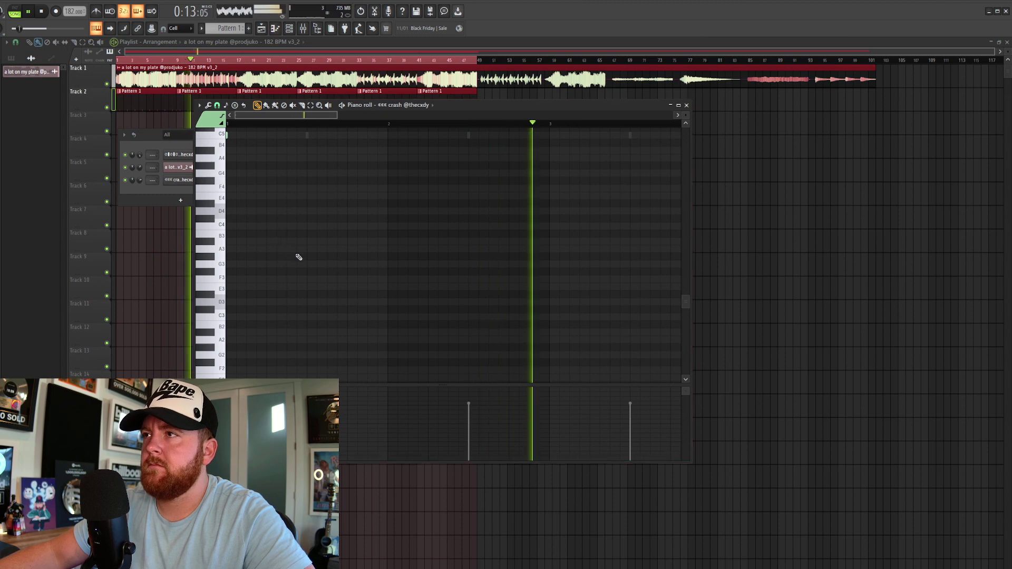
scroll(379, 233, "up", 3)
left_click(380, 203)
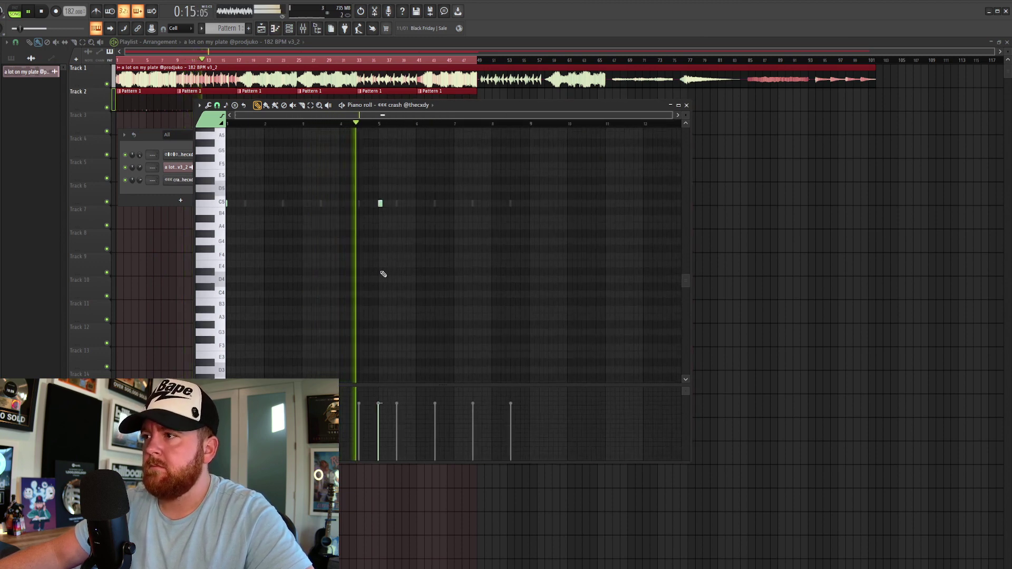
left_click(228, 203)
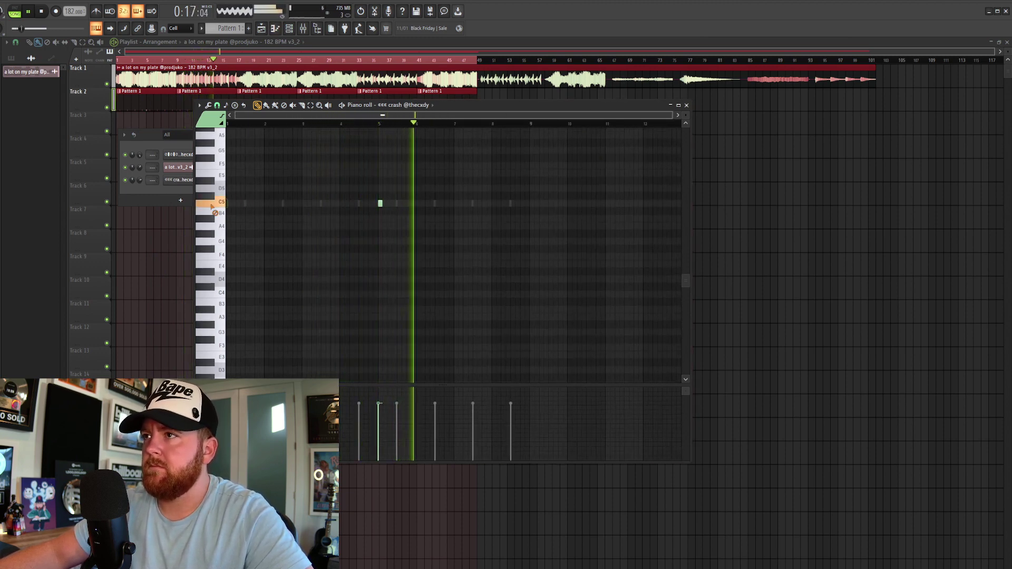
- Add a hi-hat sample as a new channel below the crash in the channel rack
left_click(188, 205)
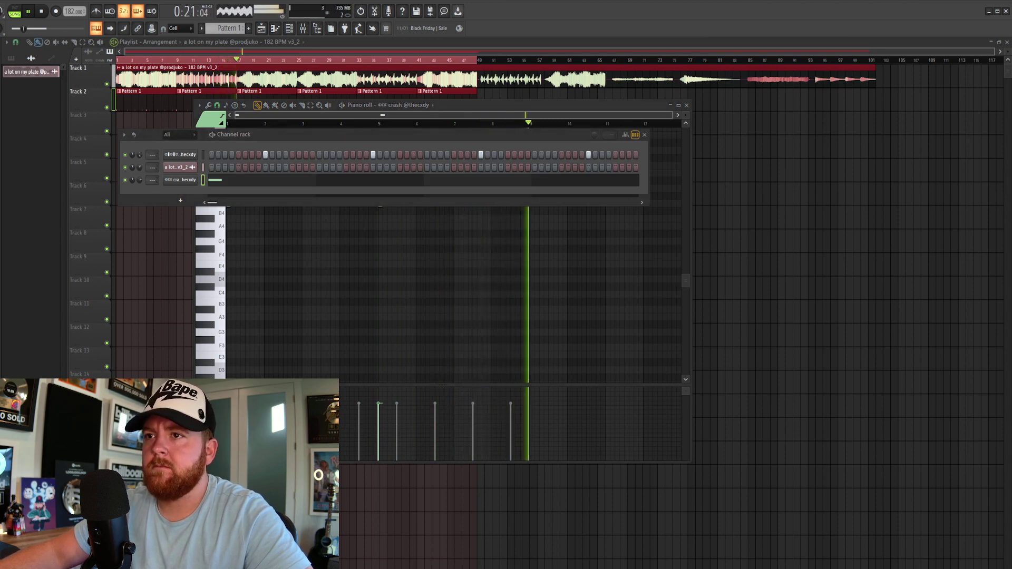
left_click_drag(92, 269, 211, 198)
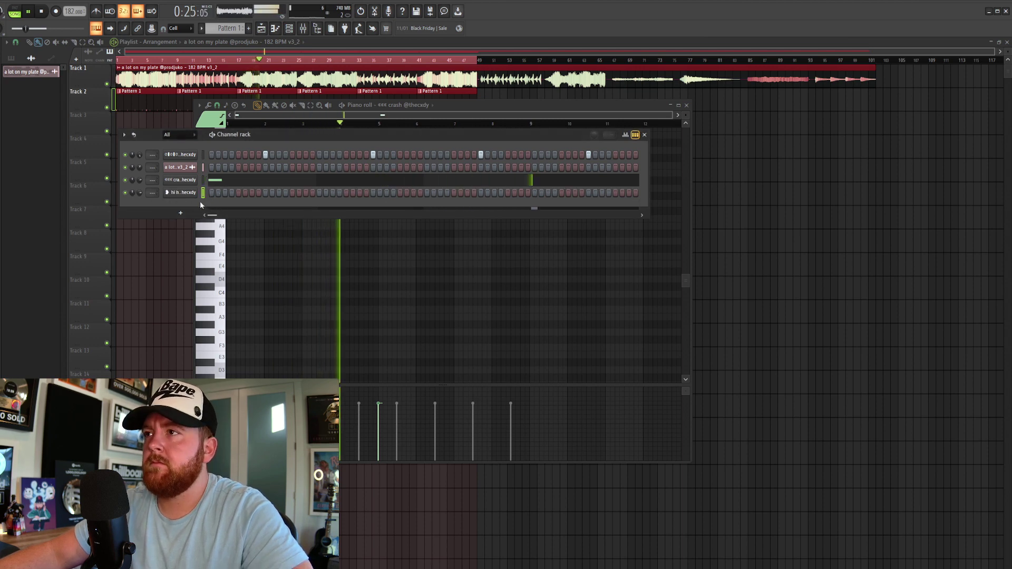
- Adjust the typing keyboard's octave for playing the hi-hat
left_click(95, 28)
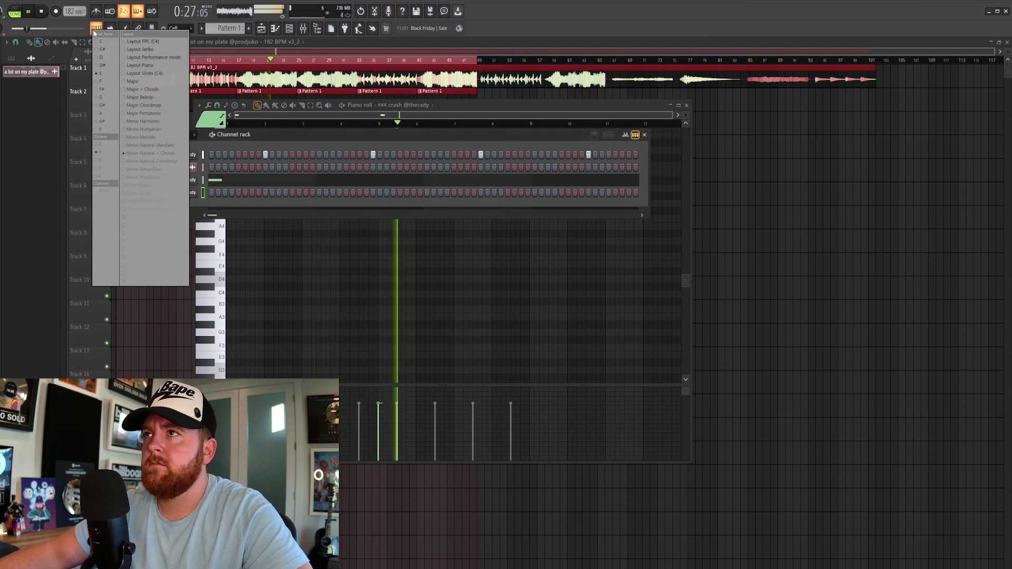
left_click(96, 29)
left_click(98, 30)
left_click(97, 29)
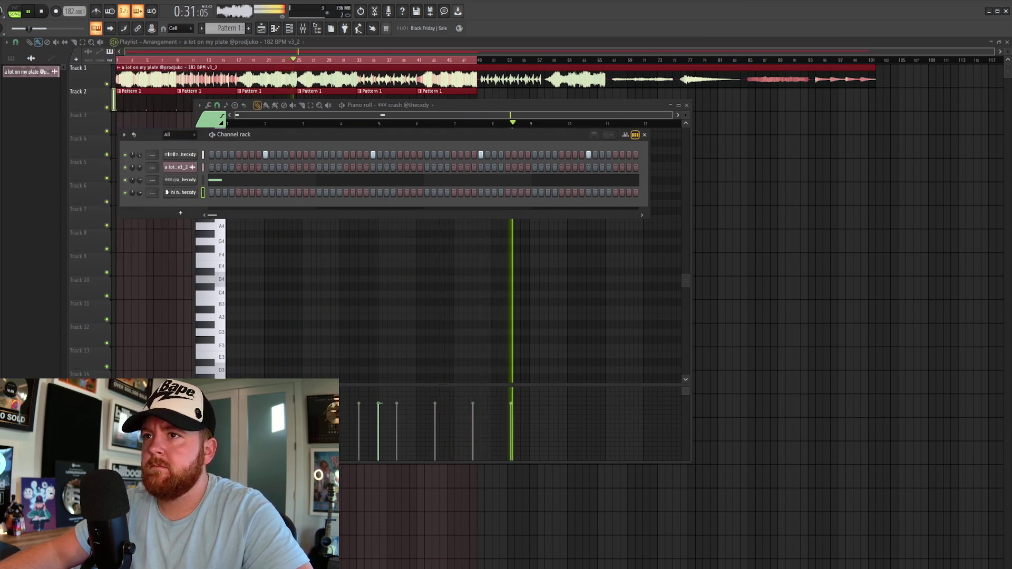
left_click(96, 30)
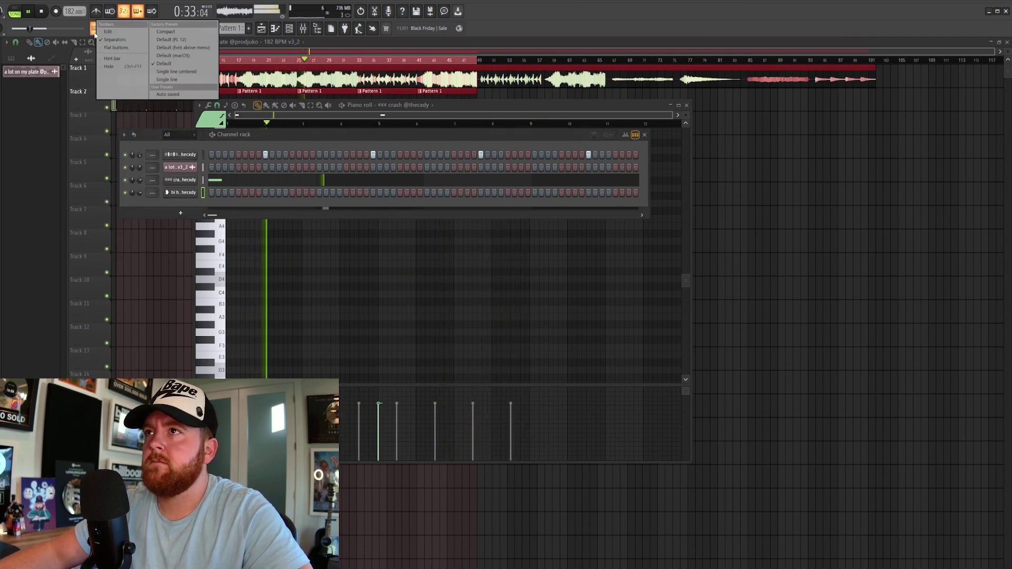
left_click(96, 30)
left_click(108, 147)
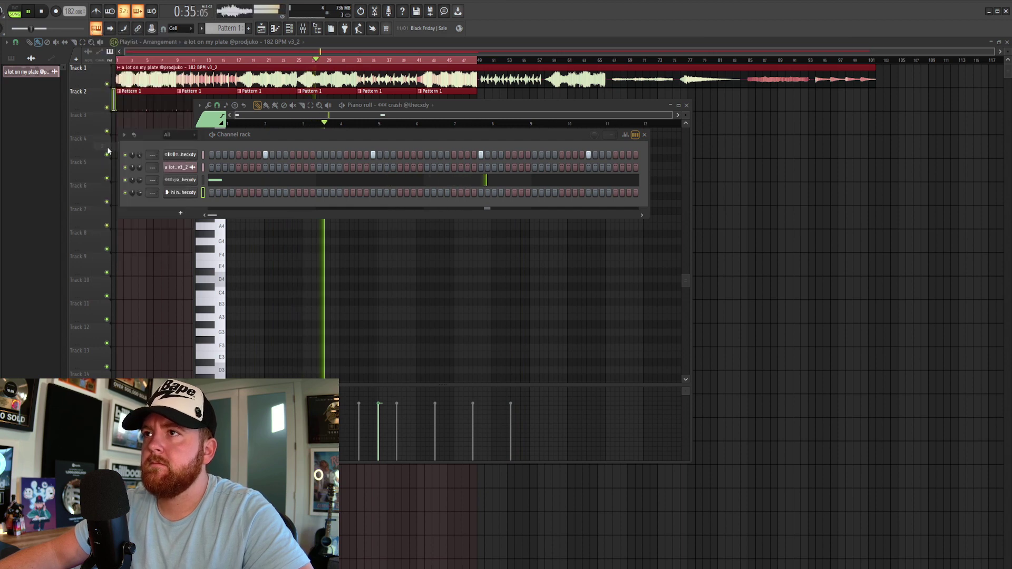
right_click(96, 29)
left_click(108, 151)
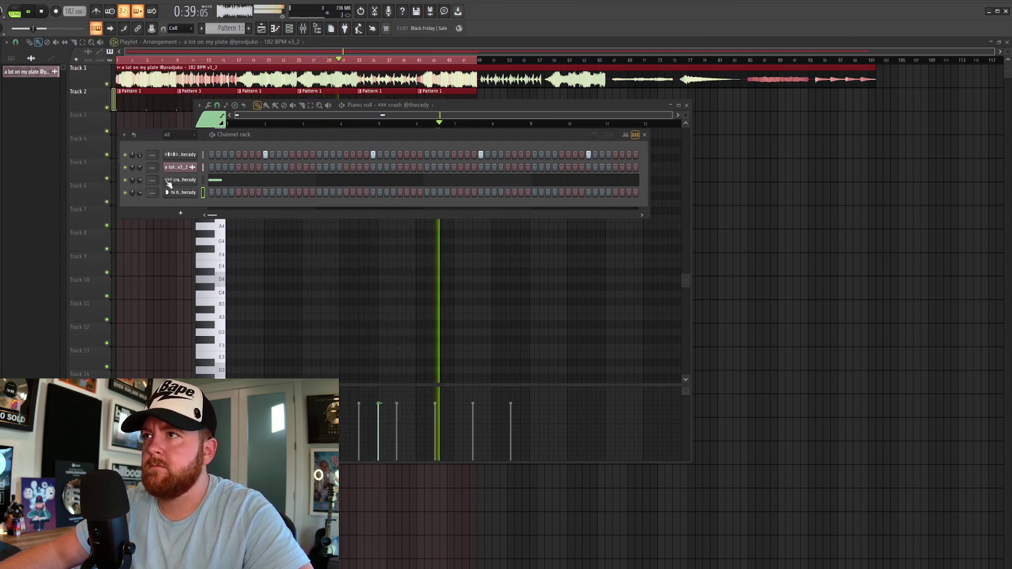
- Record a hi-hat performance into Pattern 1 using the notes and automation recording mode
left_click(42, 11)
key("r")
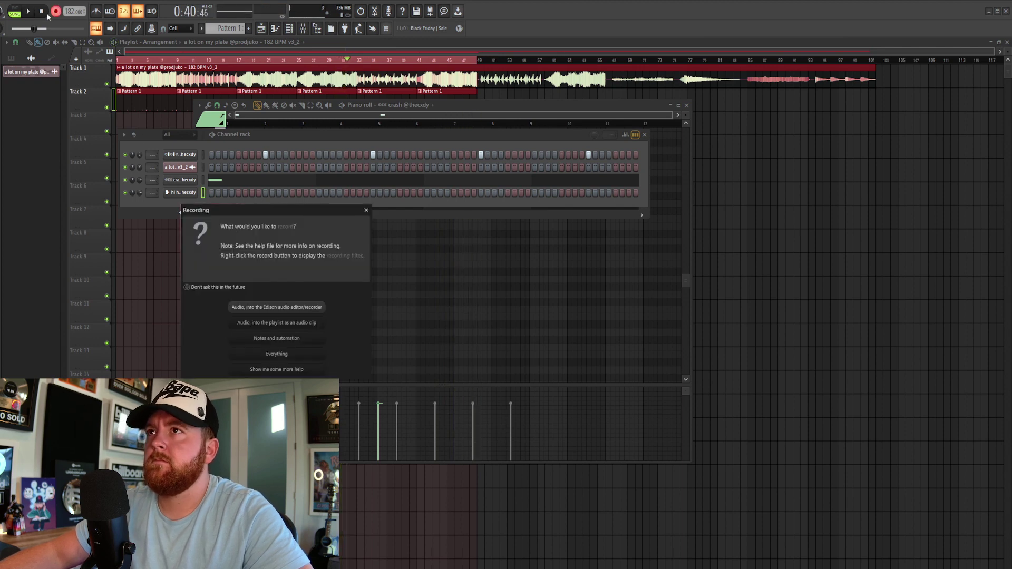
left_click(276, 338)
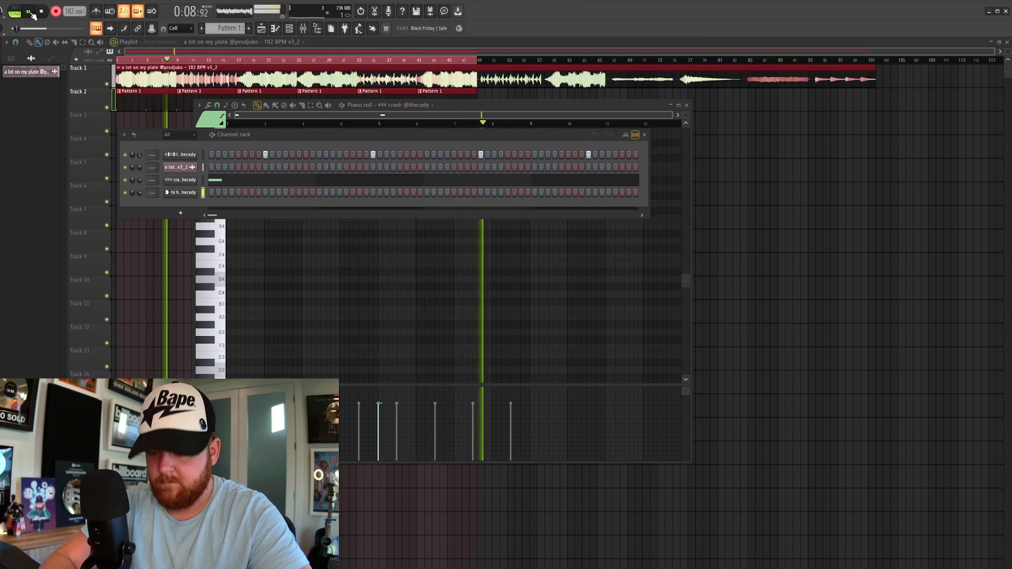
left_click(29, 11)
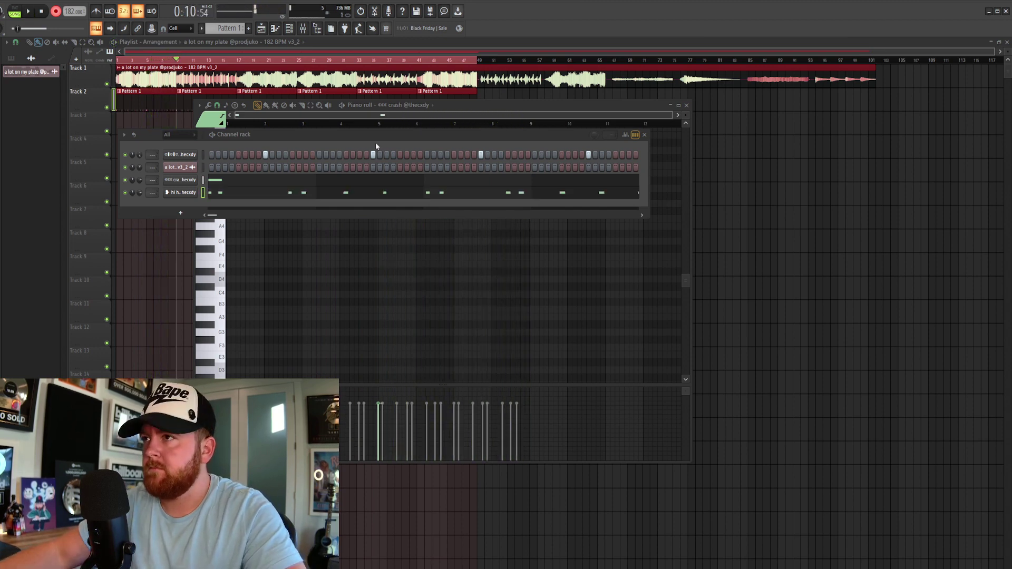
- Open the recorded hi-hat notes in the piano roll, turn off recording, and try quantizing the notes
left_click(327, 199)
key("r")
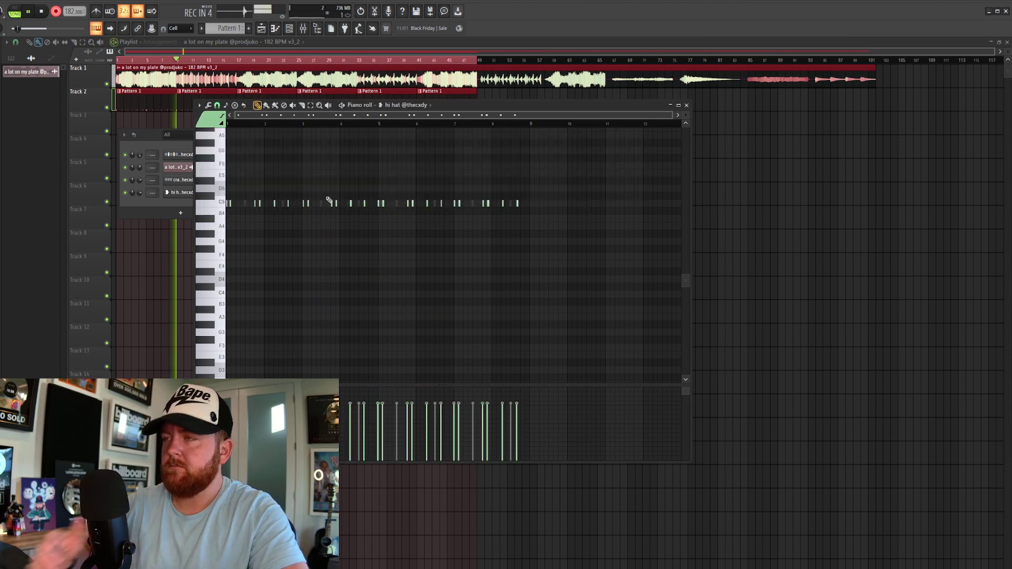
key("ctrl+q")
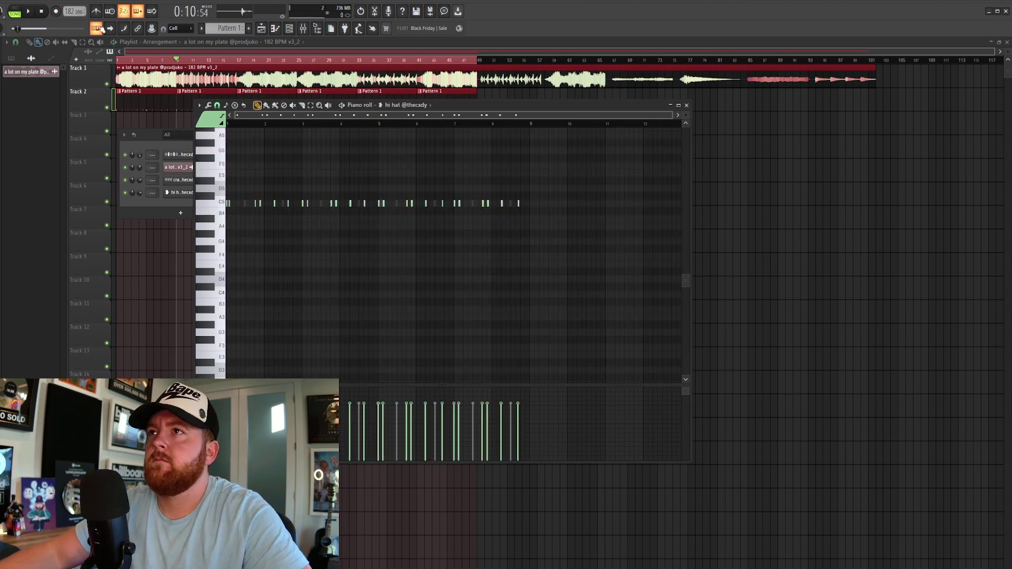
left_click(30, 11)
key("space")
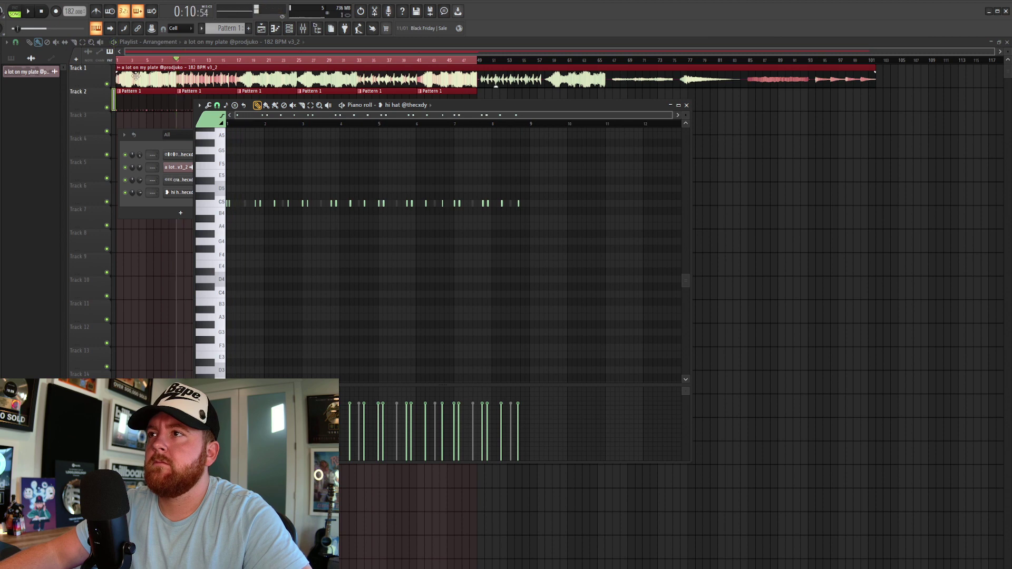
- Undo the hi-hat quantize and manually shift the off-grid hi-hat notes in bar 1 onto the grid
key("ctrl+z")
key("space")
key("space")
scroll(253, 205, "up", 5, "ctrl")
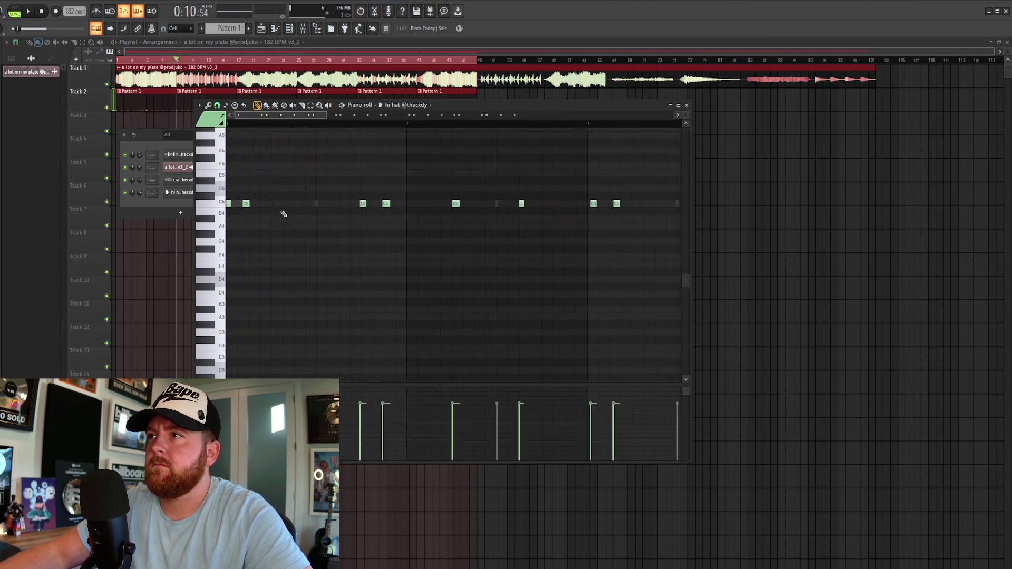
left_click(250, 203)
key("space")
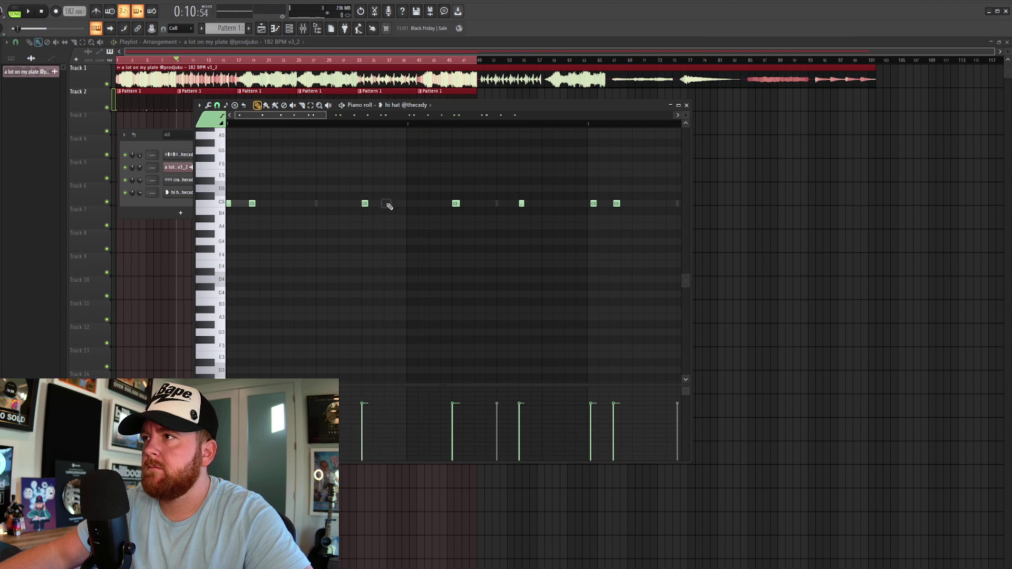
- Quantize the remaining hi-hat notes, then play the pattern back with all of them selected
key("alt+q")
key("Return")
key("space")
scroll(394, 217, "down", 3)
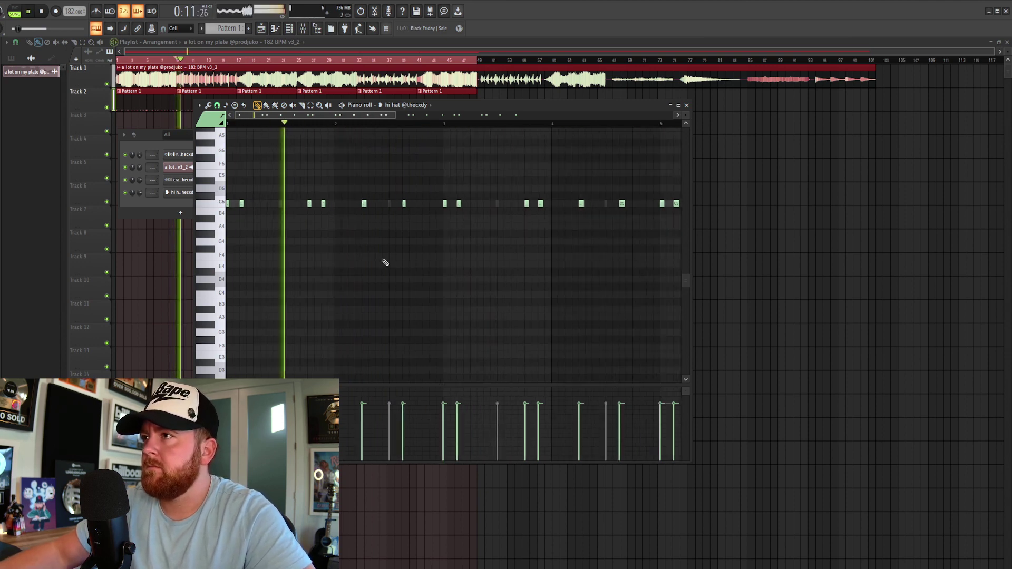
key("ctrl+a")
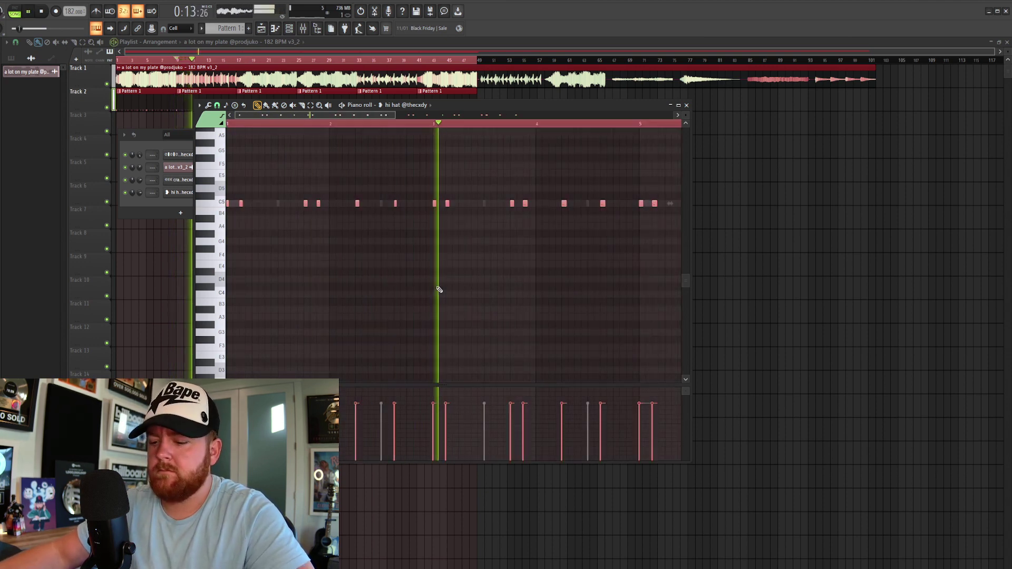
scroll(507, 269, "down", 2)
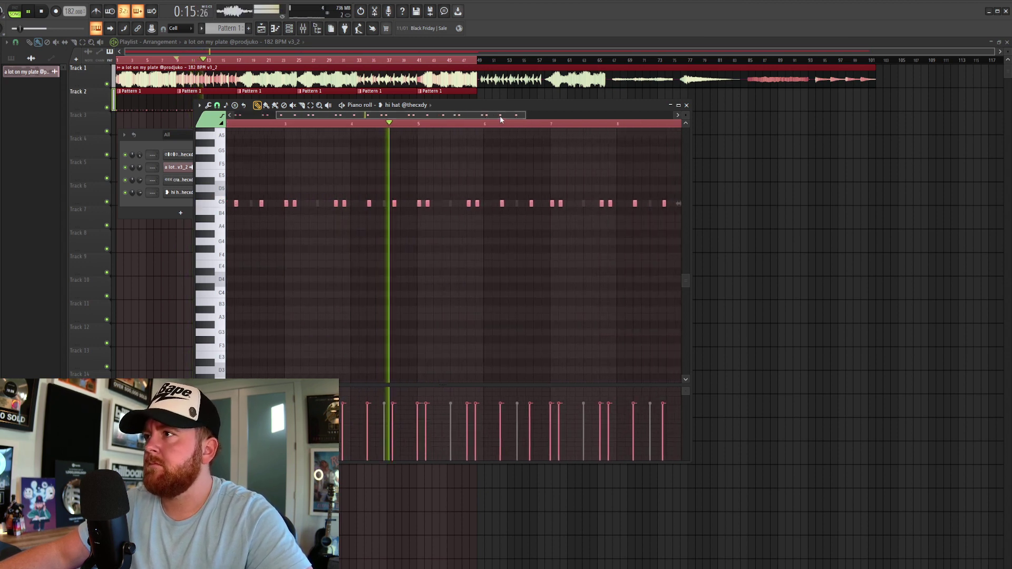
scroll(463, 250, "down", 2)
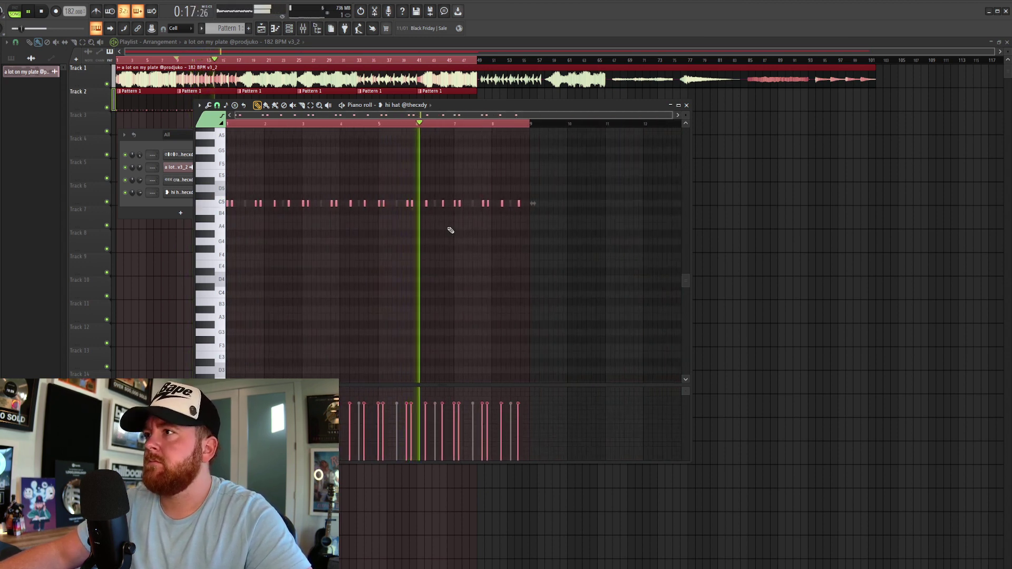
- Shift the second hi-hat note in bar 6 slightly earlier and play the pattern
key("space")
scroll(445, 226, "up", 4)
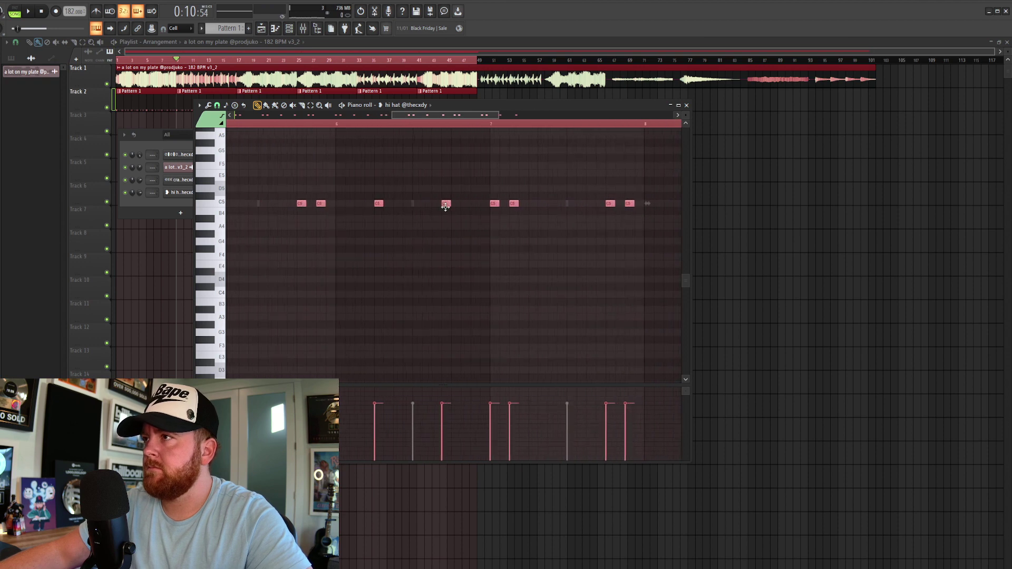
right_click(446, 204)
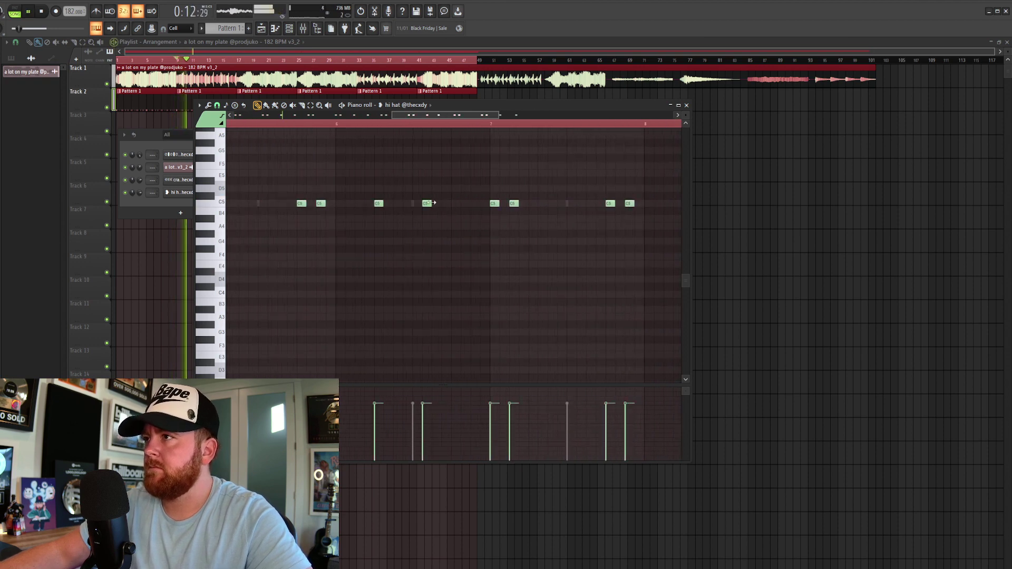
scroll(439, 222, "down", 3)
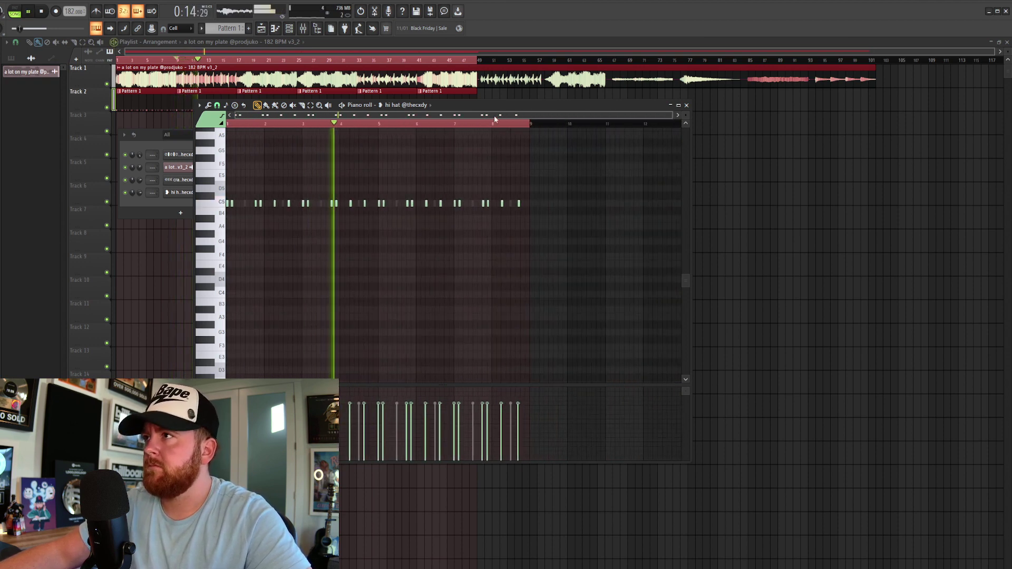
- Move the piano roll clear of the channel rack and shift the last hi-hat note in bar 8 slightly earlier
left_click_drag(492, 110, 666, 92)
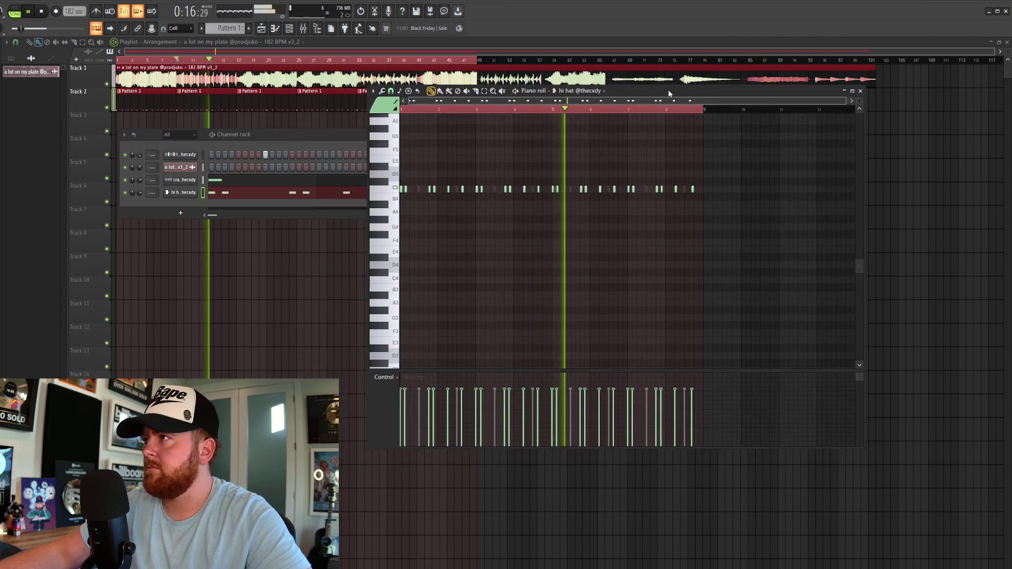
scroll(624, 232, "up", 3)
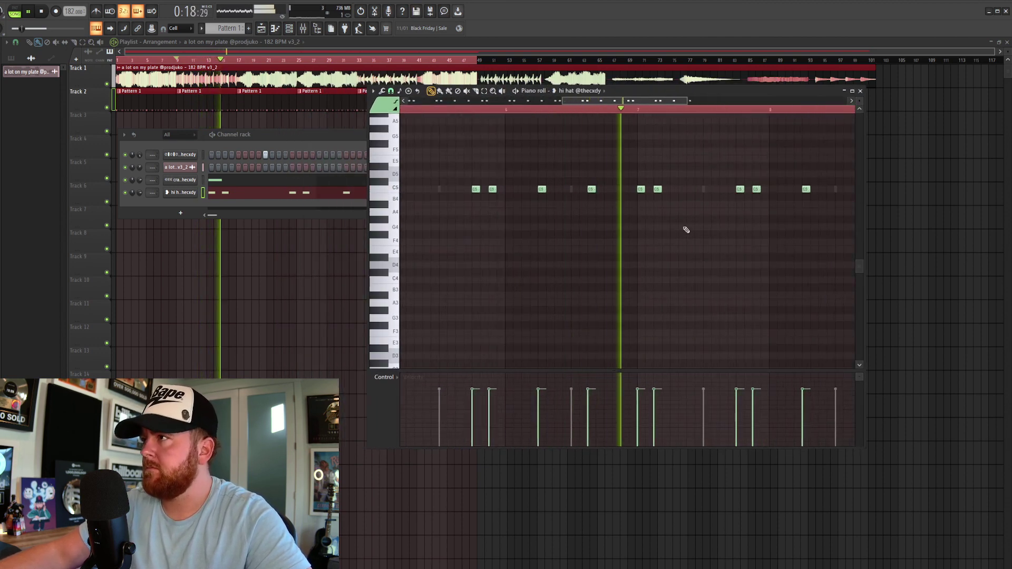
scroll(743, 245, "down", 2)
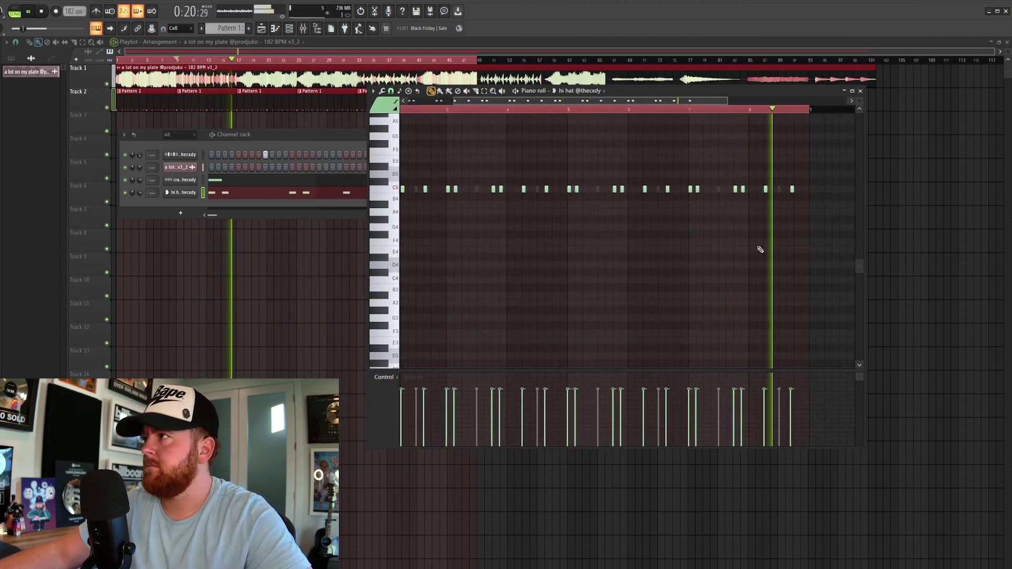
scroll(664, 195, "up", 3)
left_click_drag(695, 189, 681, 193)
scroll(570, 196, "down", 3)
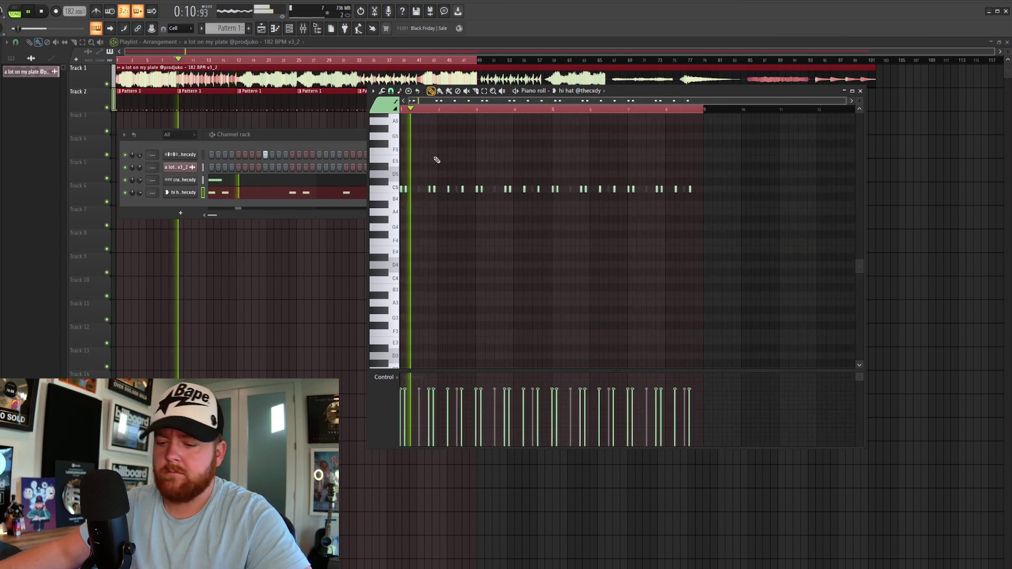
- Try extending all hi-hat notes to fill the gaps between them, and undo the change
key("space")
scroll(452, 99, "up", 4)
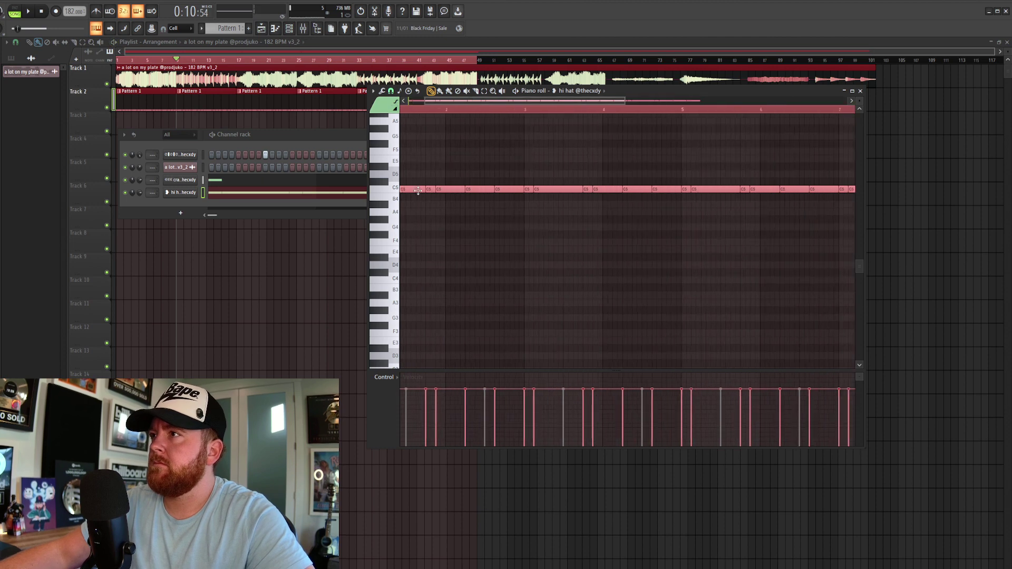
key("space")
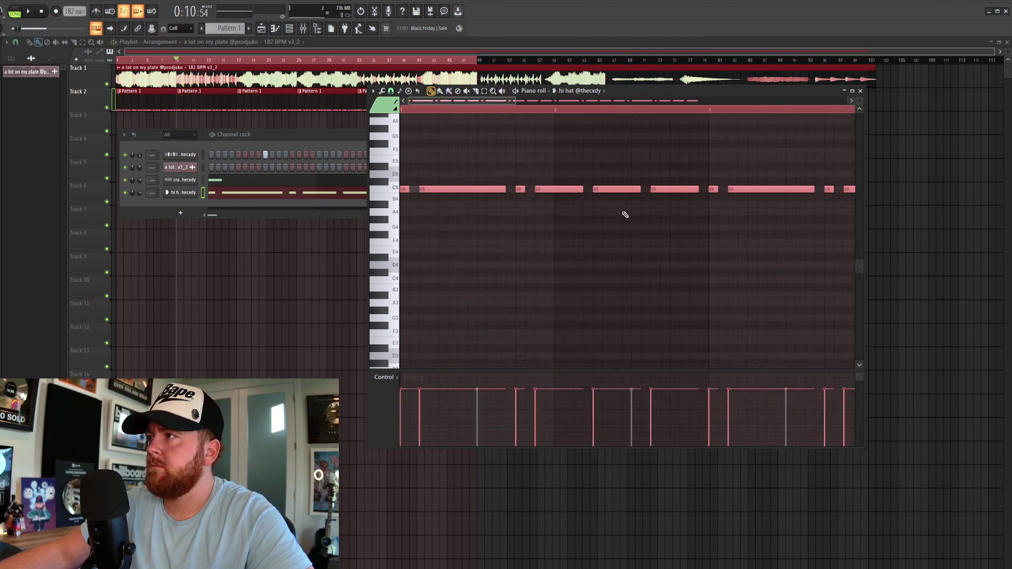
key("ctrl+a")
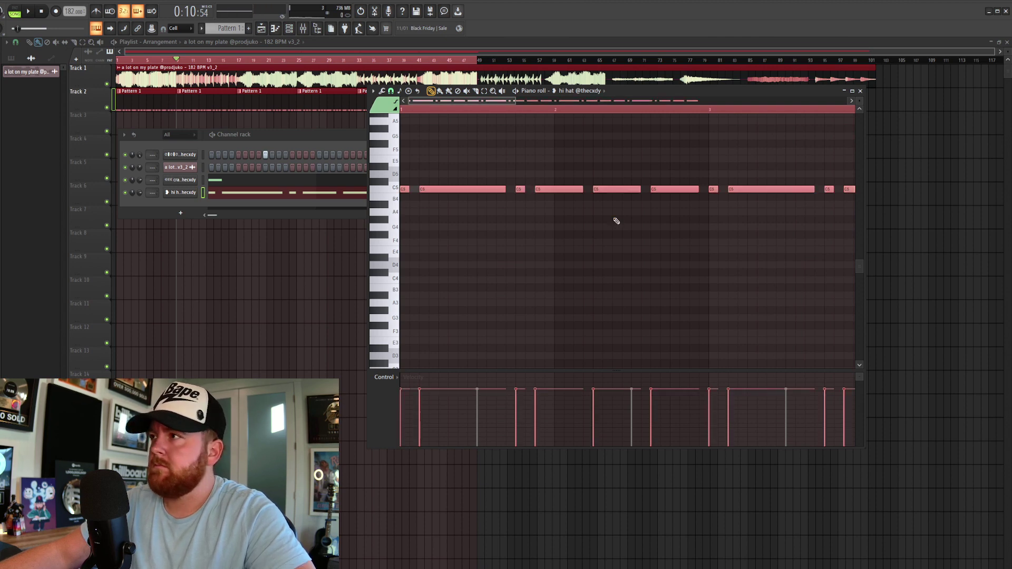
key("ctrl+z")
- Lengthen the first hi-hat note in bar 2 and chop it into a fast roll
key("space")
left_click(615, 189)
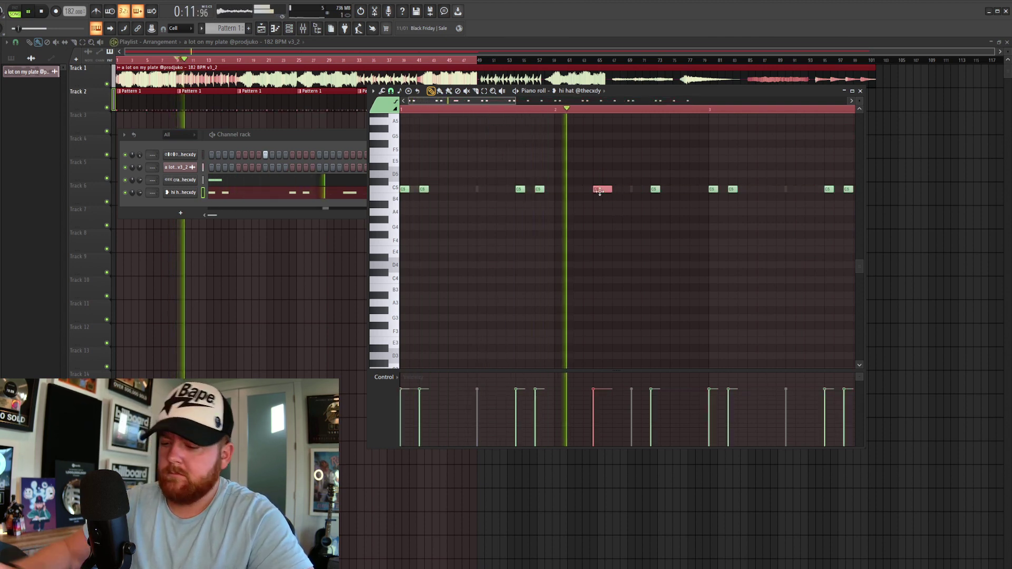
key("alt+u")
key("Return")
key("space")
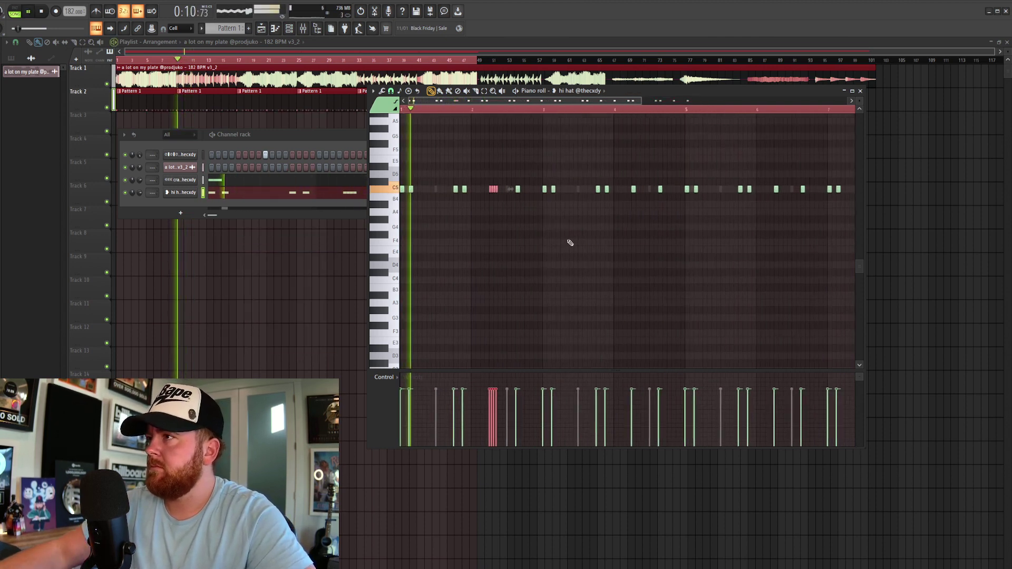
- Extend the bar 2 hi-hat roll with a longer final note and shift the following hit later in the bar
scroll(523, 221, "up", 2)
left_click_drag(524, 189, 544, 223)
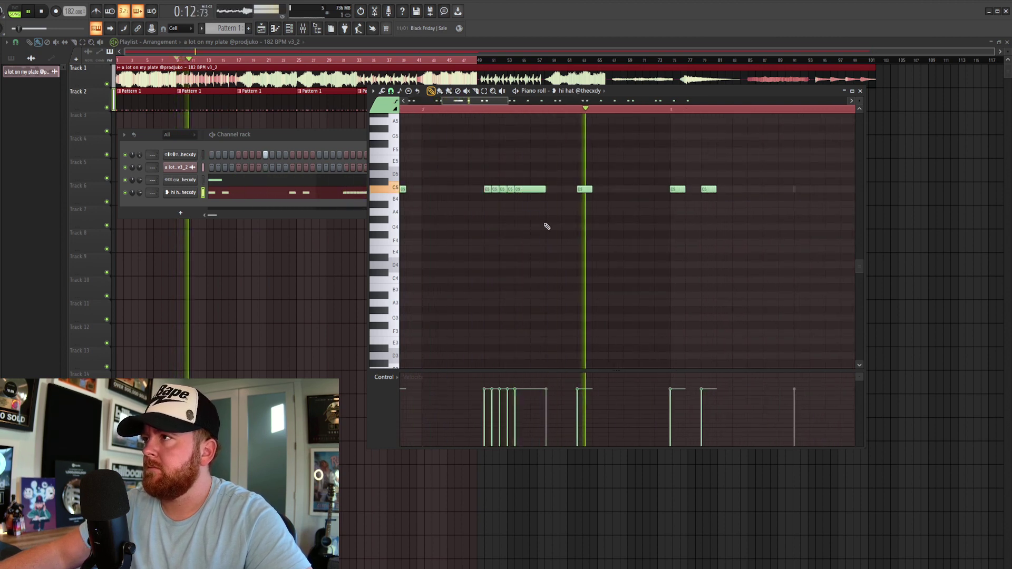
key("space")
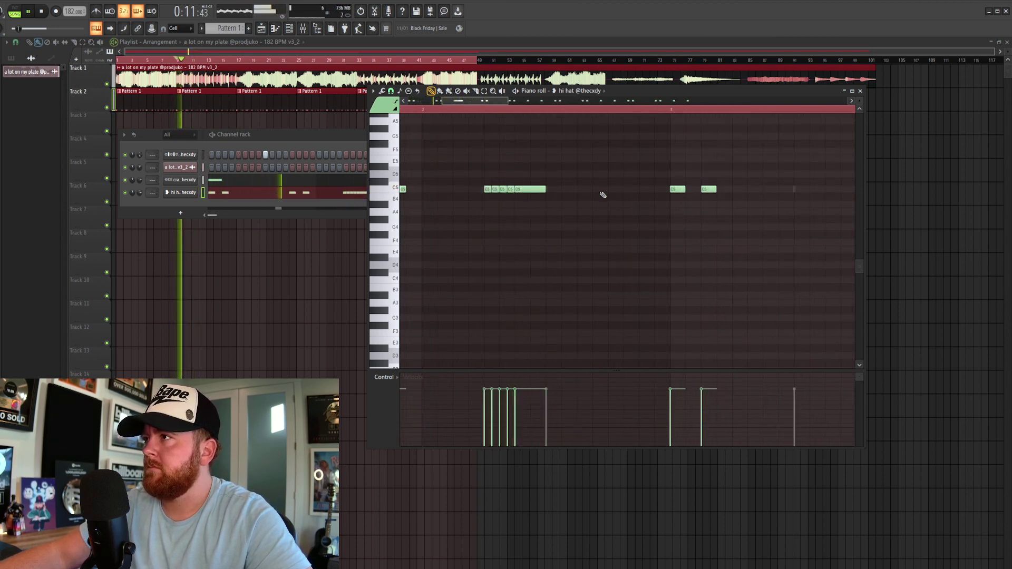
scroll(606, 211, "down", 3)
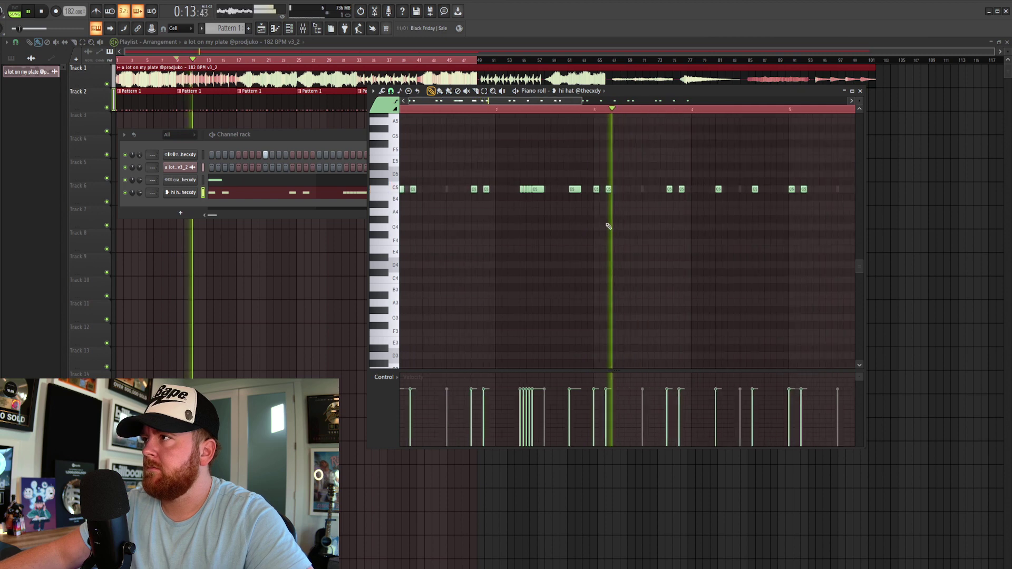
- Turn the first hi-hat note in bar 4 into a three-hit roll and add another hit late in the bar
scroll(592, 193, "up", 2)
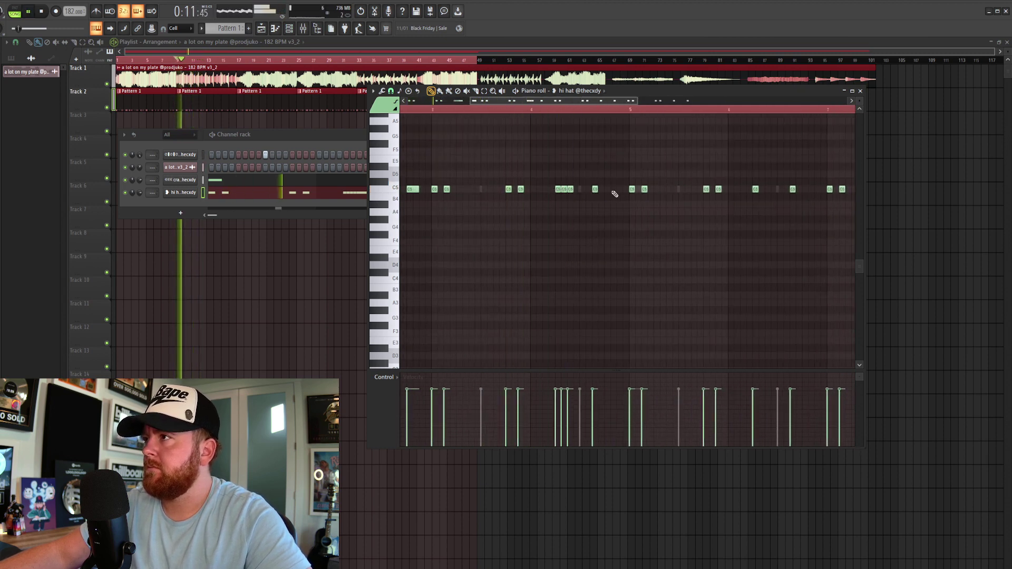
scroll(621, 219, "down", 3)
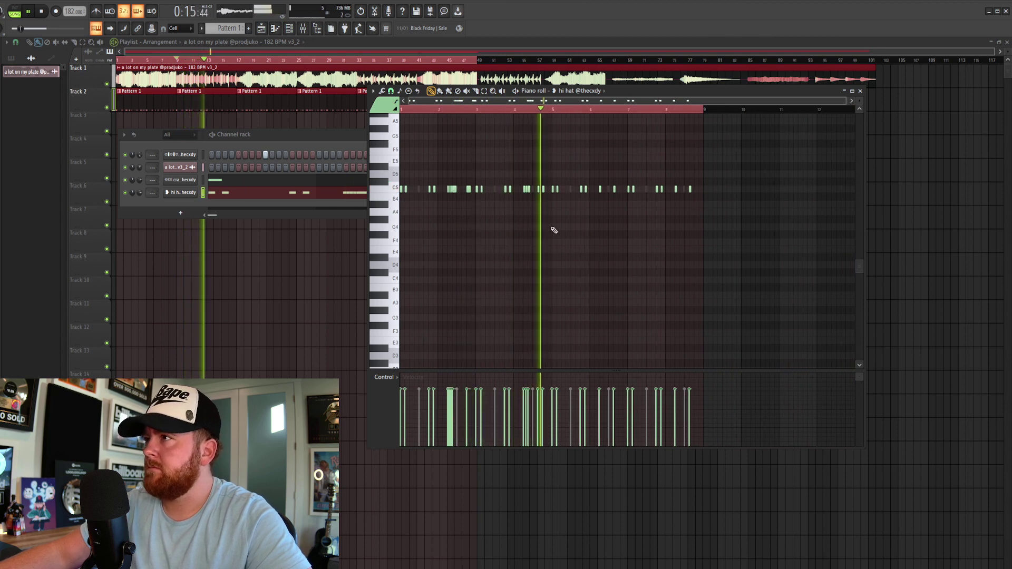
- Replace the hi-hat notes in bars 5 to 8 with a copy of bars 1 to 4 and play the pattern
key("space")
key("Delete")
key("space")
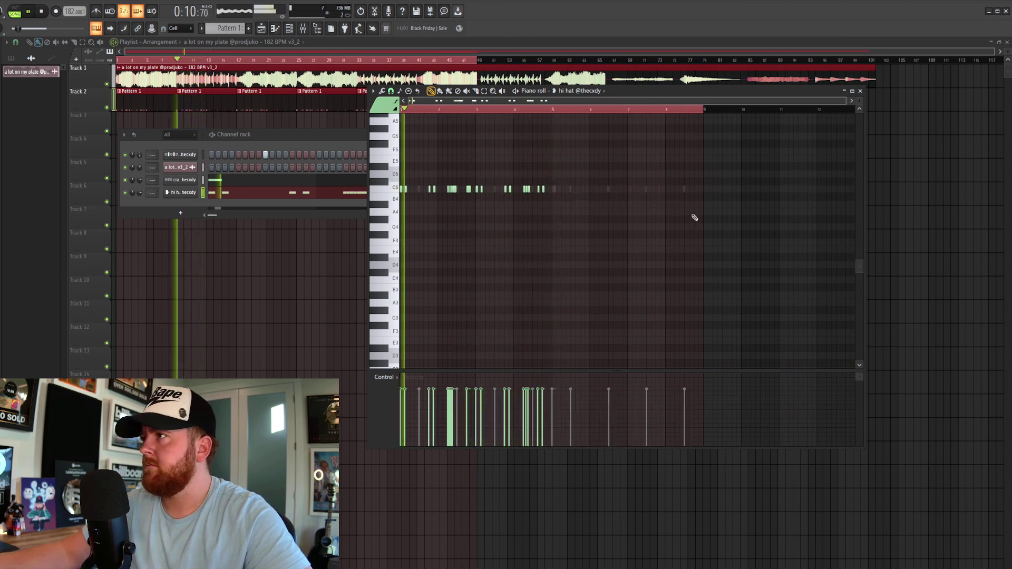
key("ctrl+z")
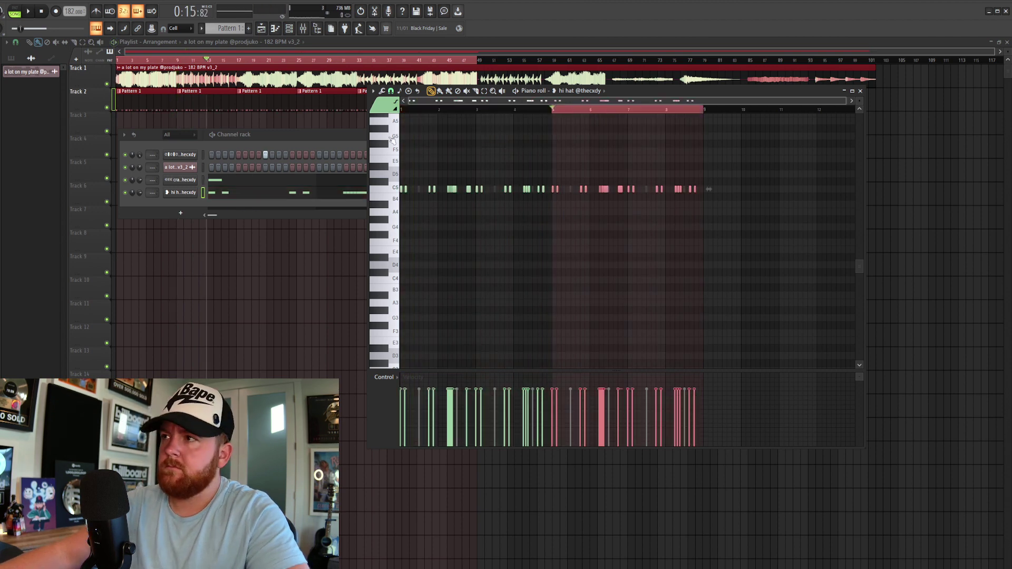
left_click(404, 112)
key("space")
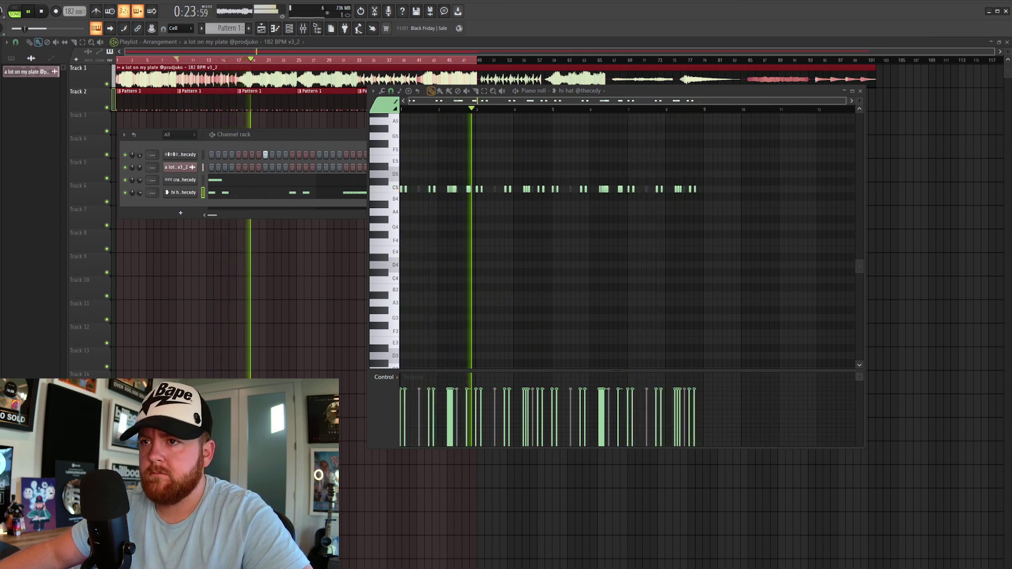
key("space")
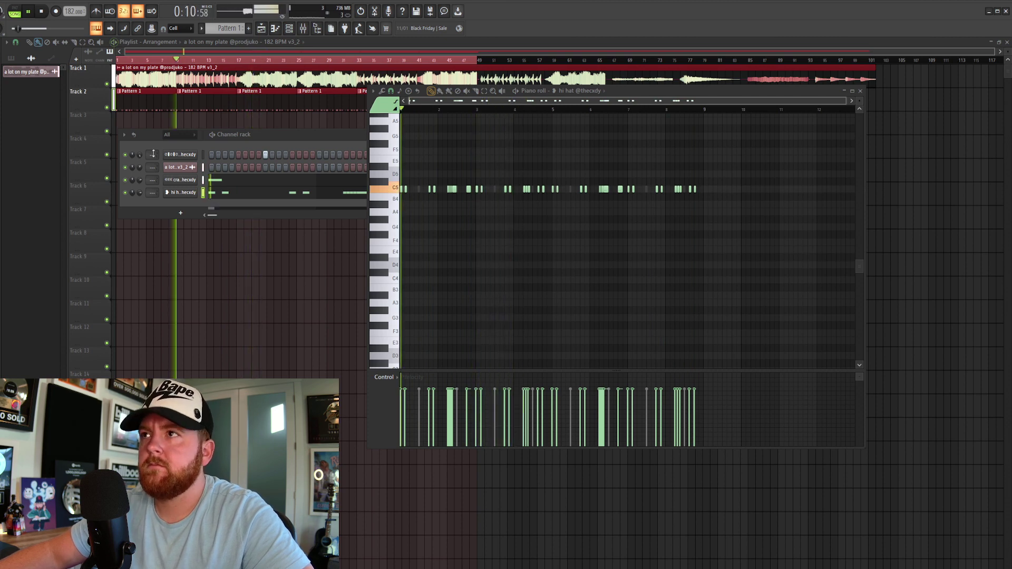
- Return playback to the song start, close the piano roll, and replace the snare channel's sample with a clap
left_click(136, 65)
key("space")
left_click(290, 29)
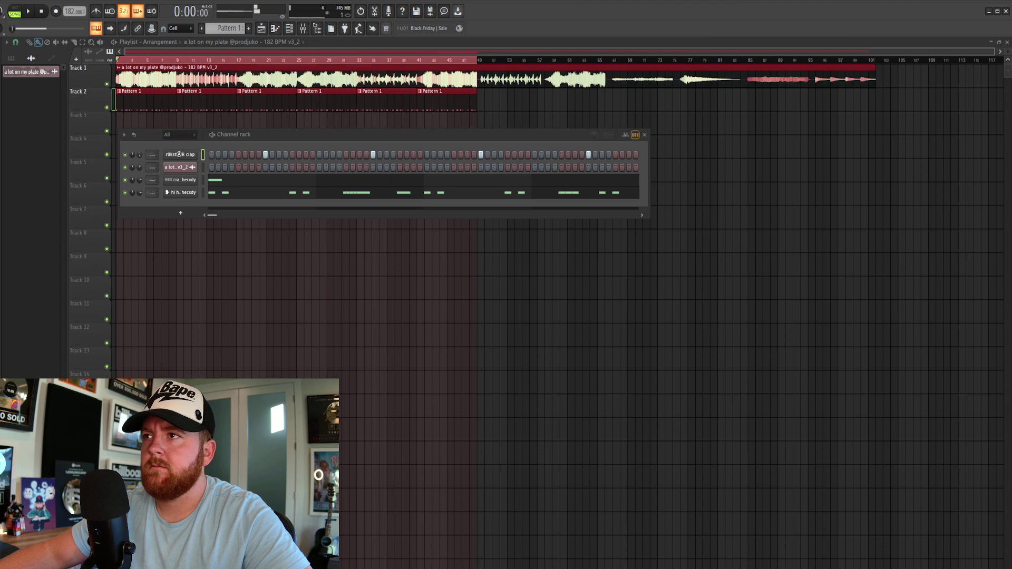
- Add the open-hat sample as a new channel below the hi-hat and place hits on steps 21 and 29
left_click_drag(194, 207, 220, 216)
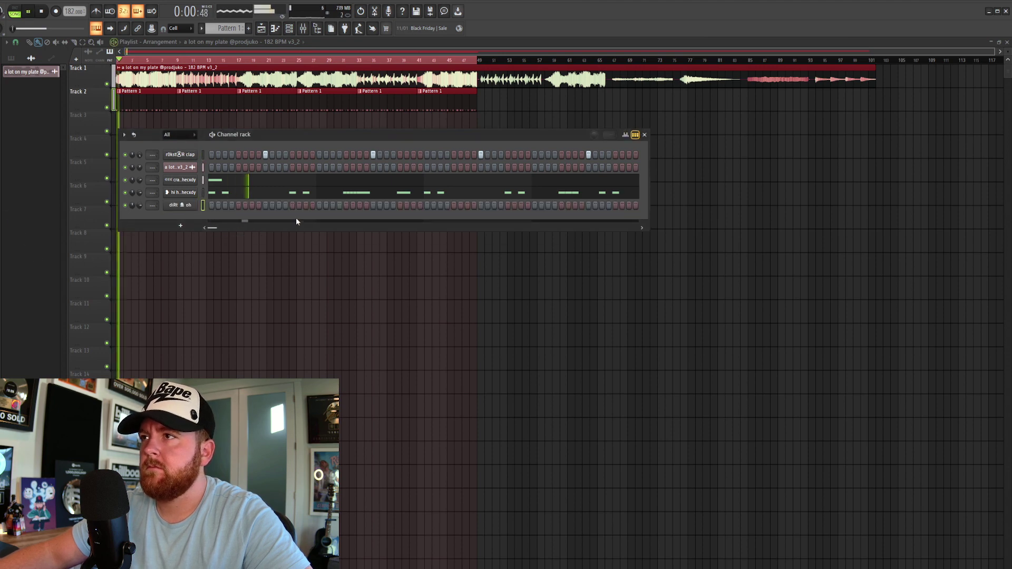
left_click(346, 205)
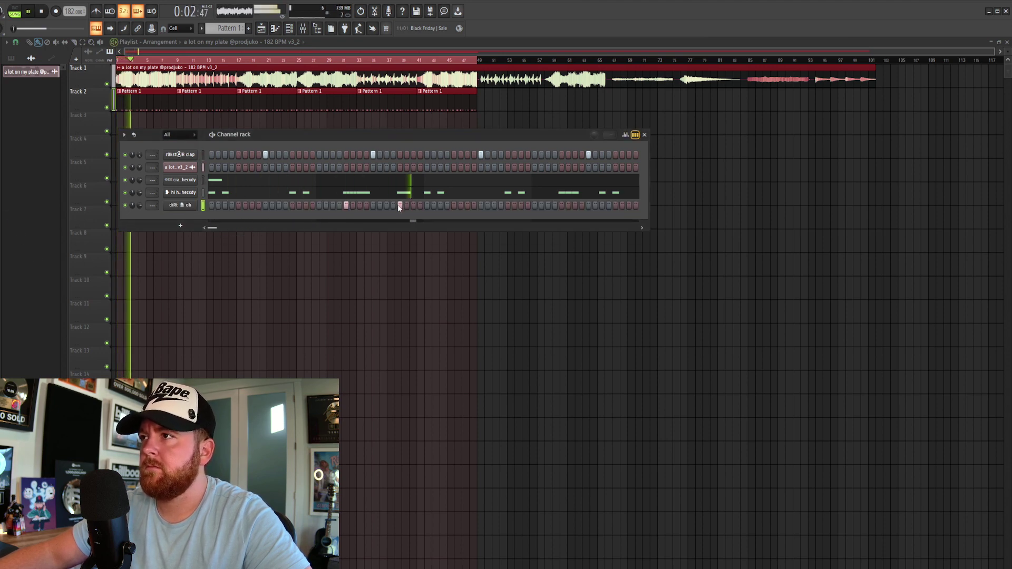
- In the open hat's piano roll, move the second bar 2 hit later and add a first hit in bar 4
key("F7")
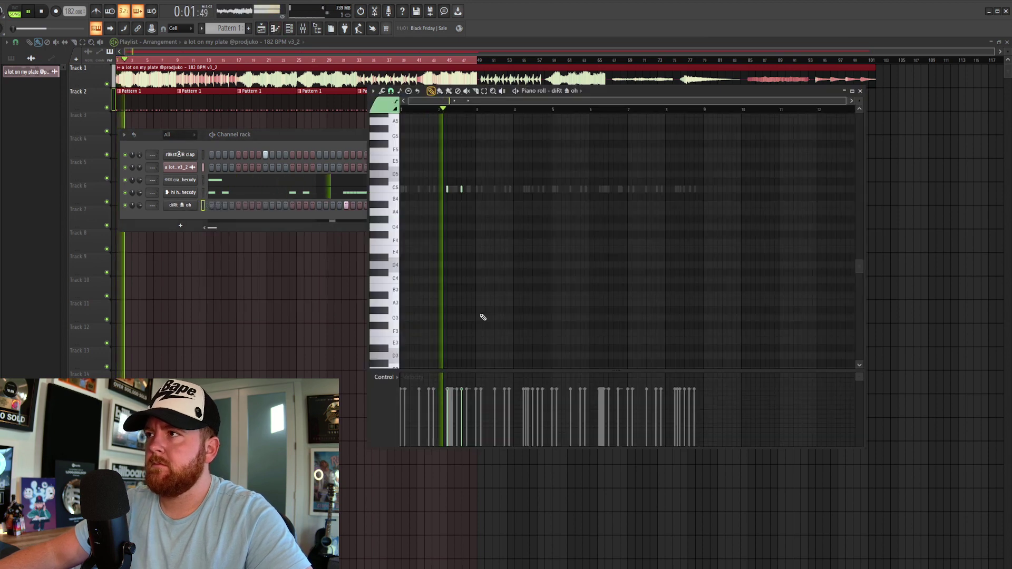
key("space")
scroll(454, 232, "up", 4)
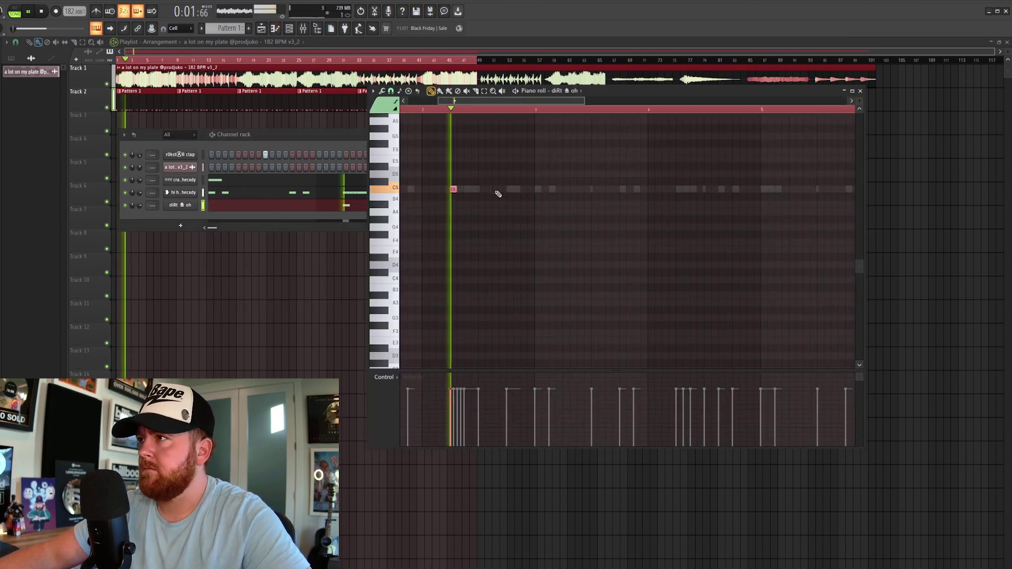
scroll(534, 240, "down", 3)
scroll(540, 211, "up", 3)
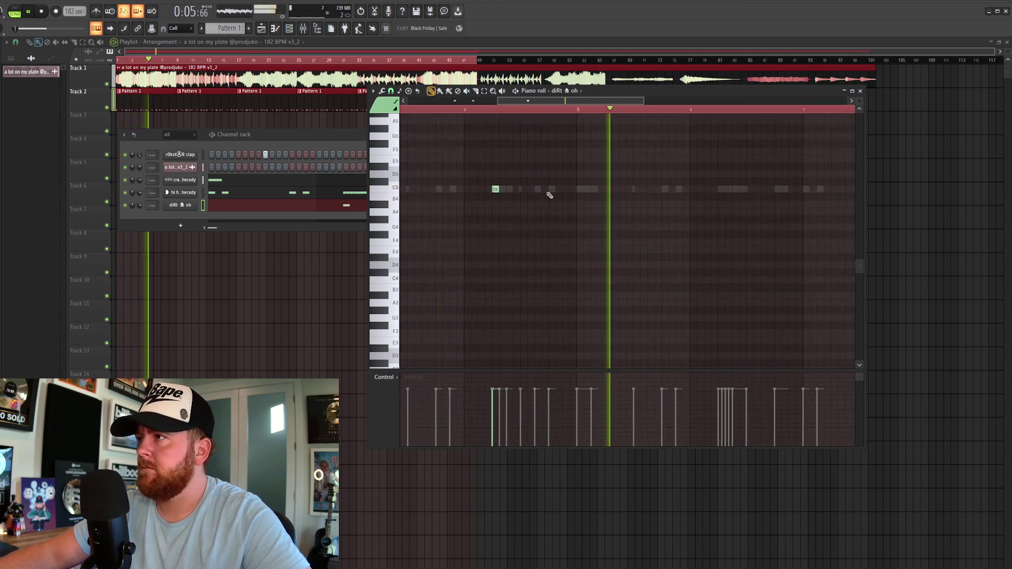
- Complete the open-hat hits in bar 4 and duplicate bars 1 to 4 into bars 5 to 8
scroll(546, 241, "down", 2)
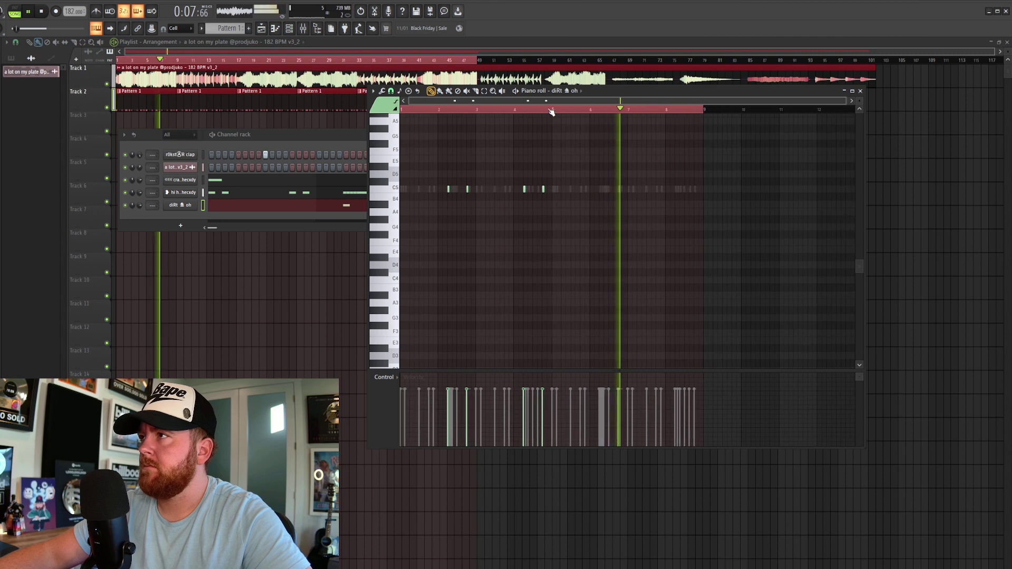
left_click_drag(552, 110, 703, 109)
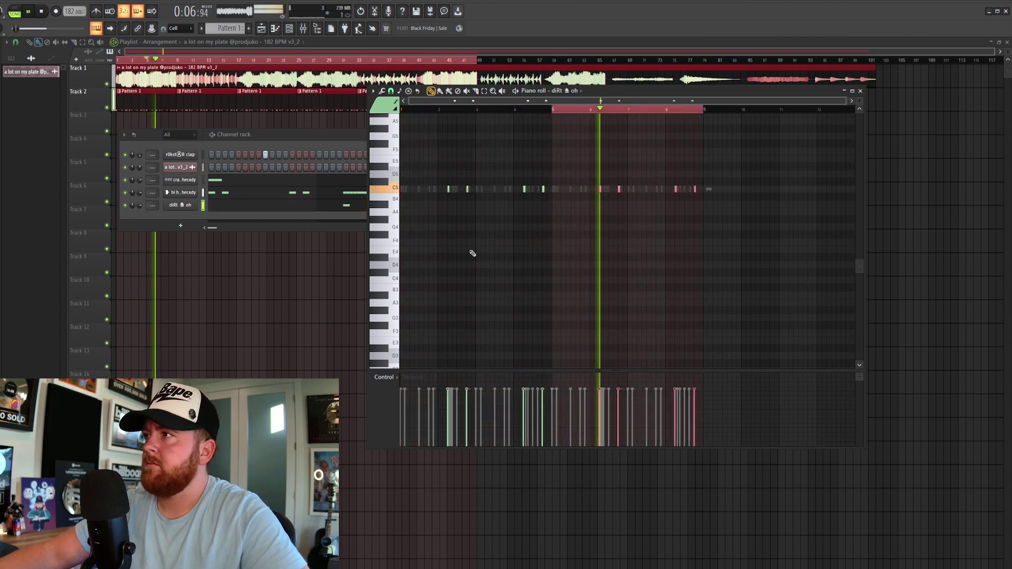
- Add the mArs open-hat and mUrD3R snare samples as new channels below the existing open hat, and stop playback
key("ctrl+a")
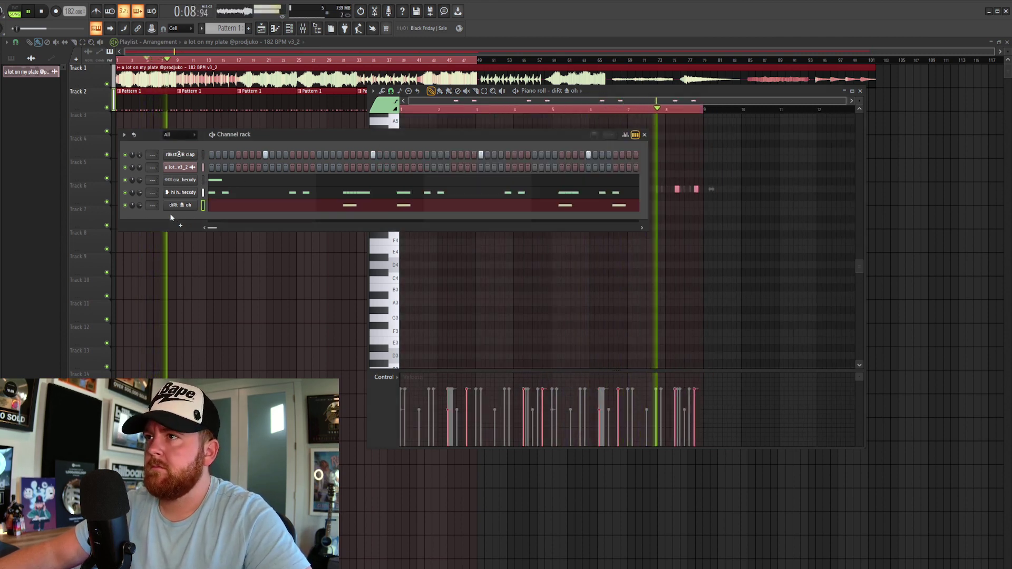
left_click(170, 213)
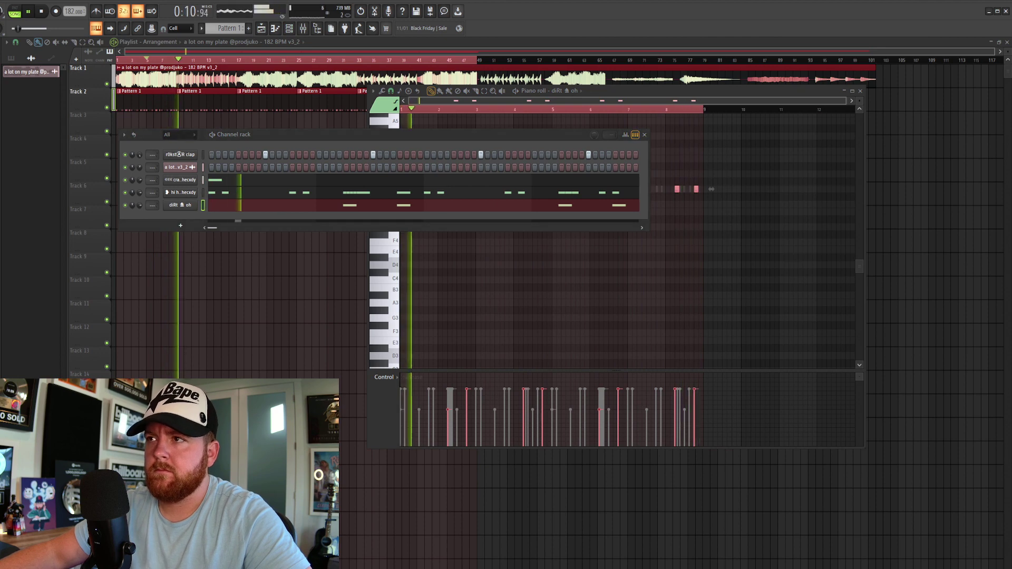
left_click_drag(181, 224, 175, 215)
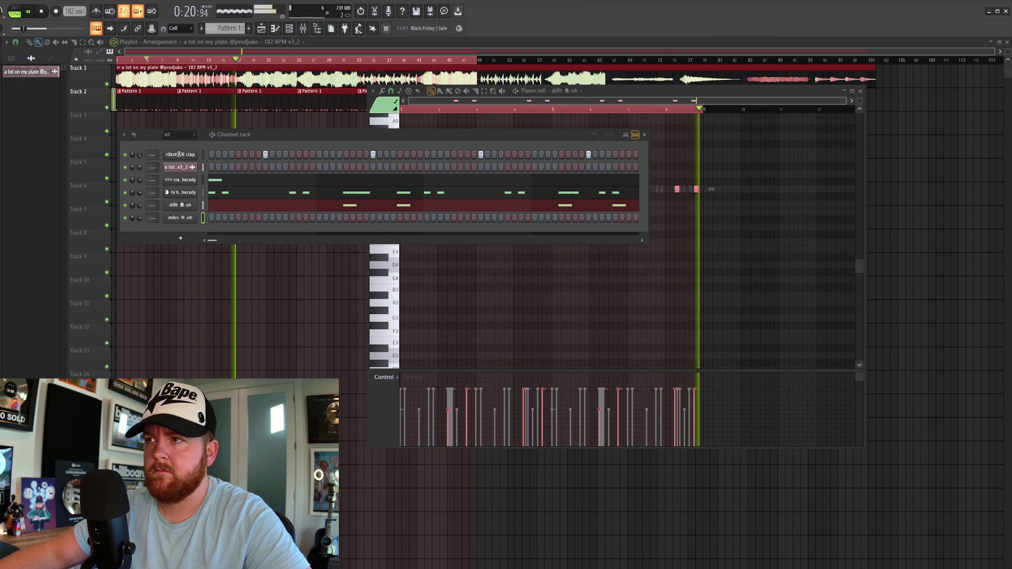
left_click_drag(197, 204, 190, 232)
key("space")
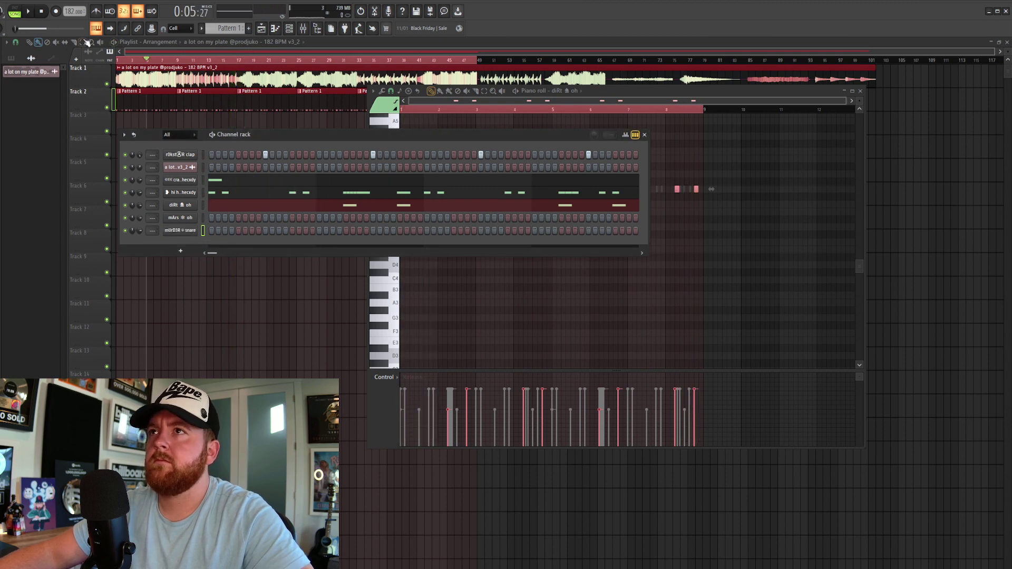
- Record a live pattern of mUrD3R snare hits across the eight bars and open the snare's piano roll
left_click(55, 11)
left_click(271, 339)
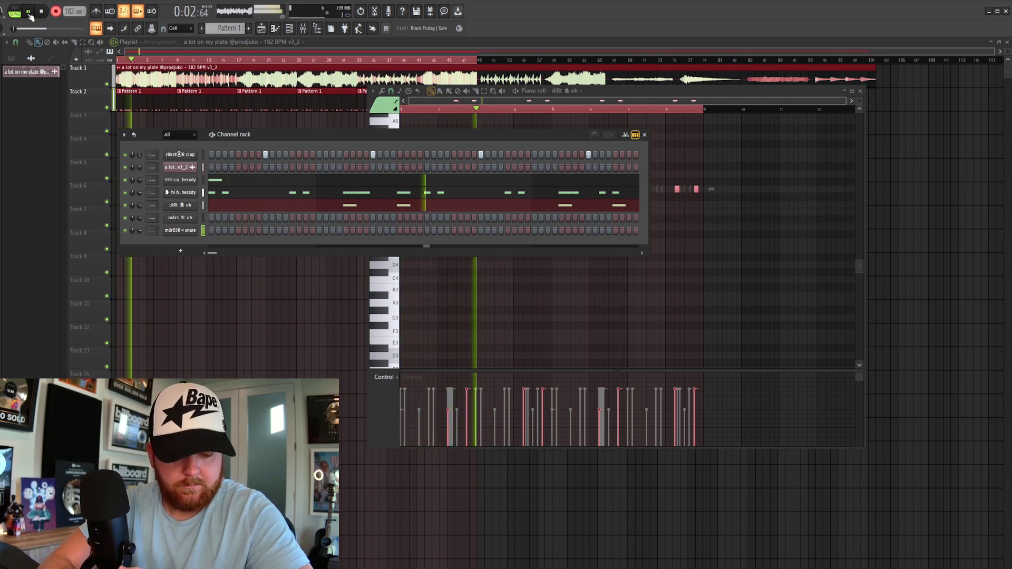
key("space")
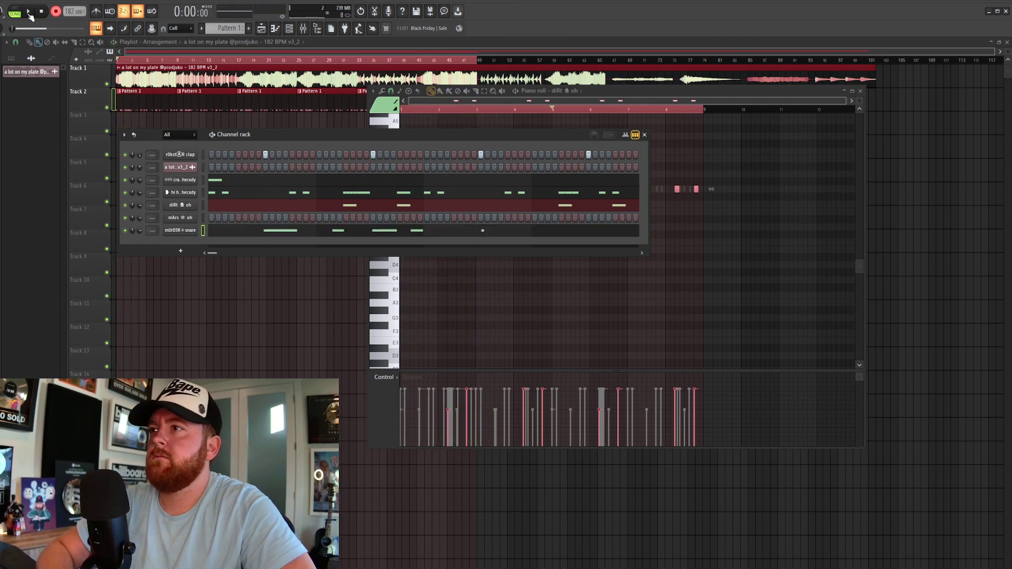
left_click(30, 14)
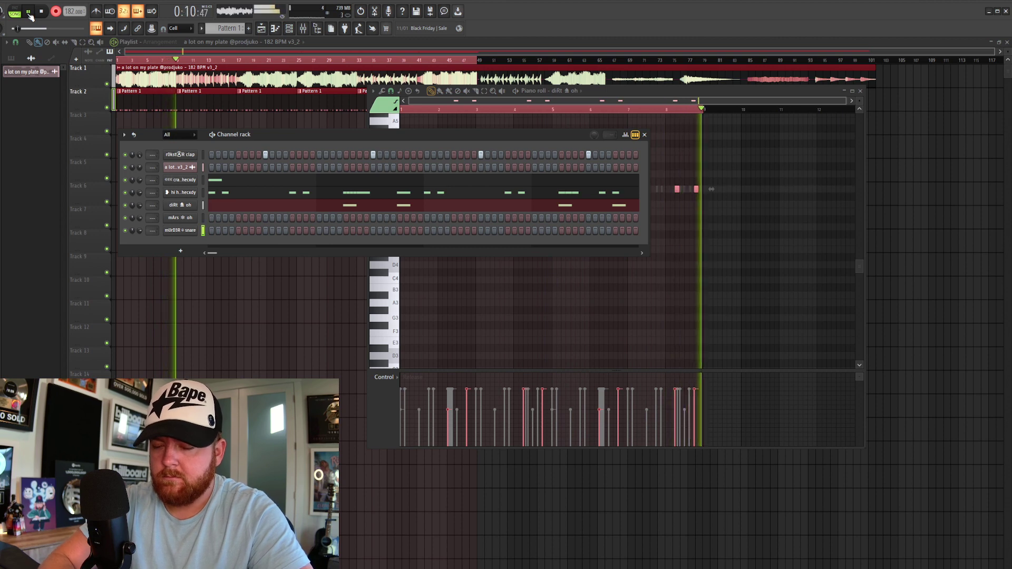
left_click(29, 13)
left_click(267, 233)
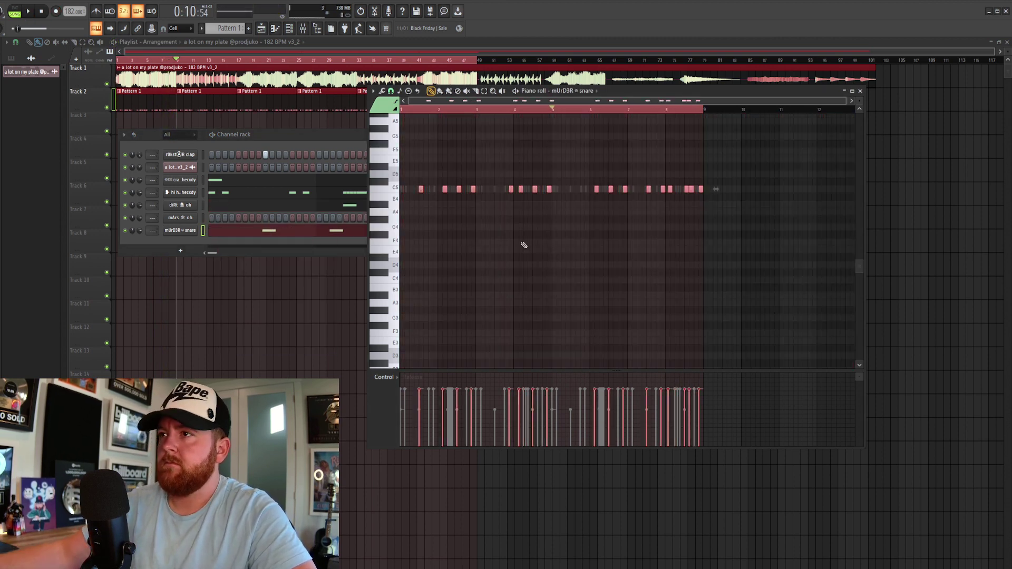
- Raise the velocity of all recorded snare hits to maximum and adjust the snare channel's volume during playback
key("space")
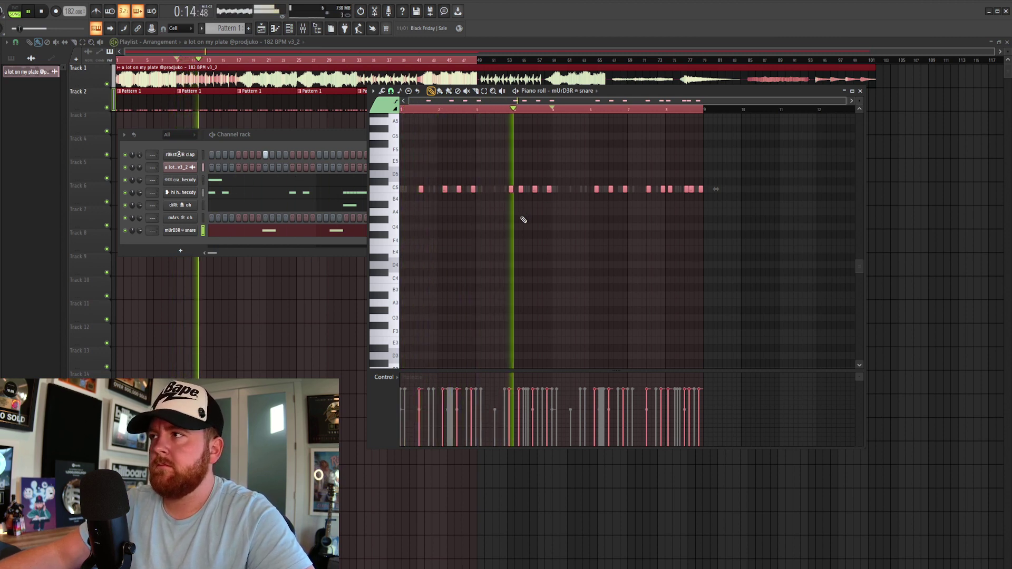
right_click(604, 252)
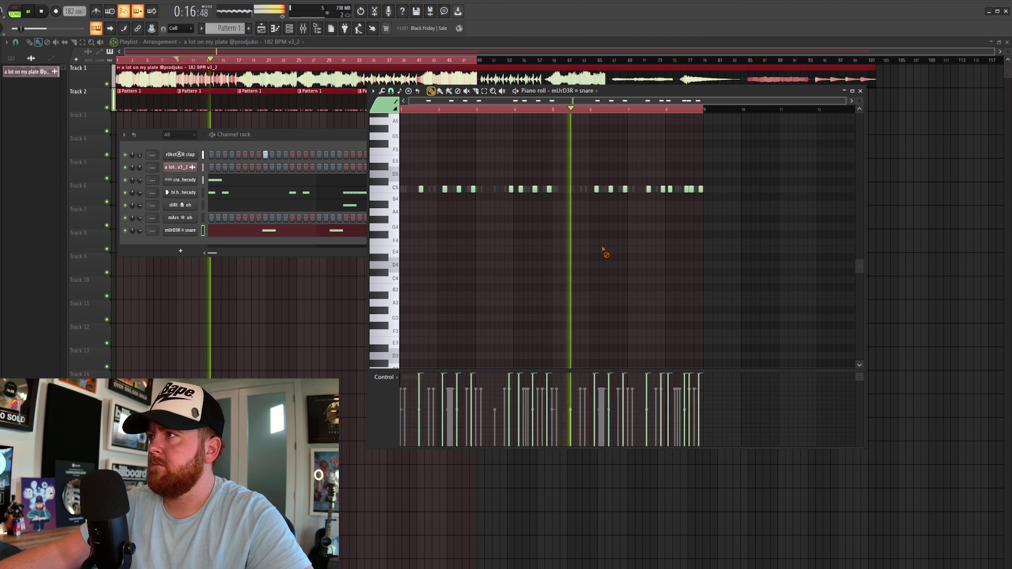
left_click(138, 229)
- Chop the snare hit in the middle of bar 8 into a fast roll, slightly lower its velocity, and audition it
left_click(729, 94)
scroll(734, 217, "up", 2)
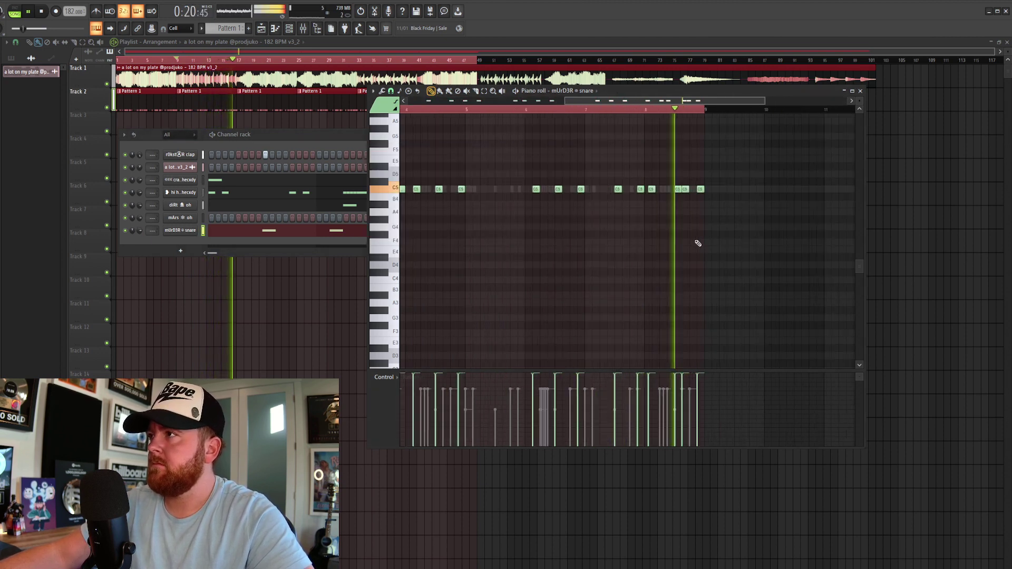
scroll(697, 243, "up", 1)
key("space")
left_click(614, 113)
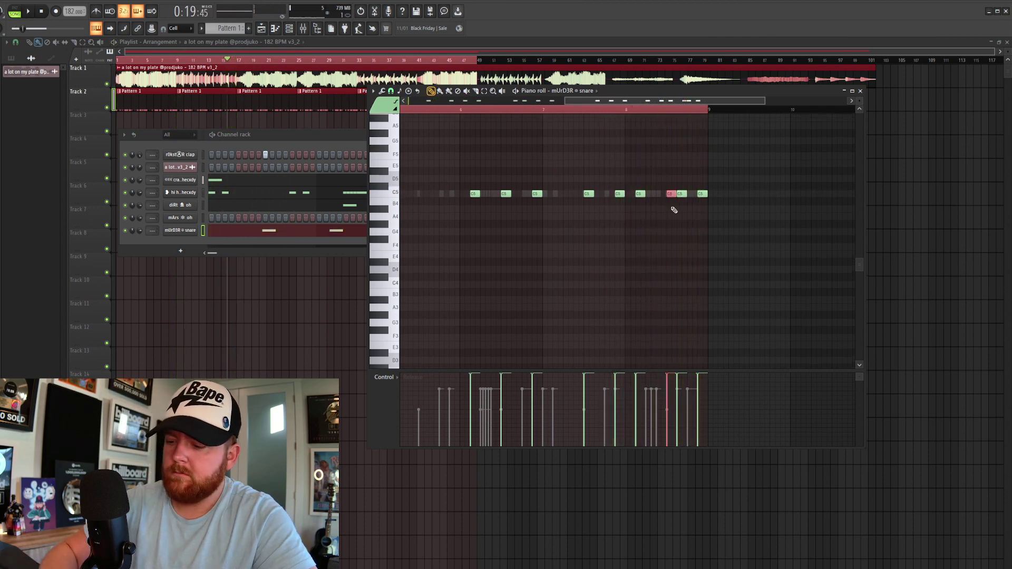
key("ctrl+u")
key("space")
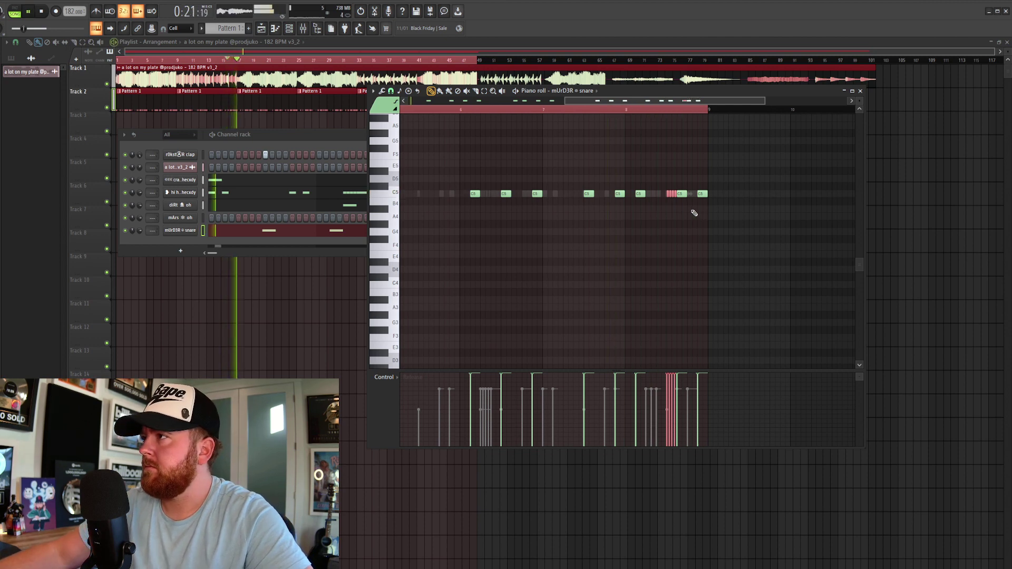
- Try the Ad perc sample as a new channel below the snare against the loop, and delete that channel
left_click(263, 136)
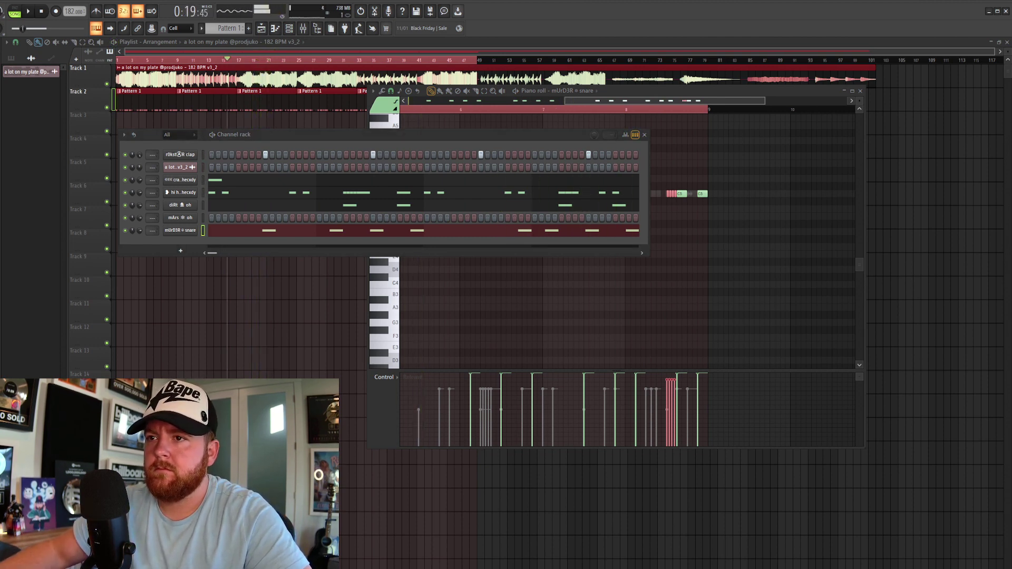
left_click_drag(174, 238, 175, 240)
key("space")
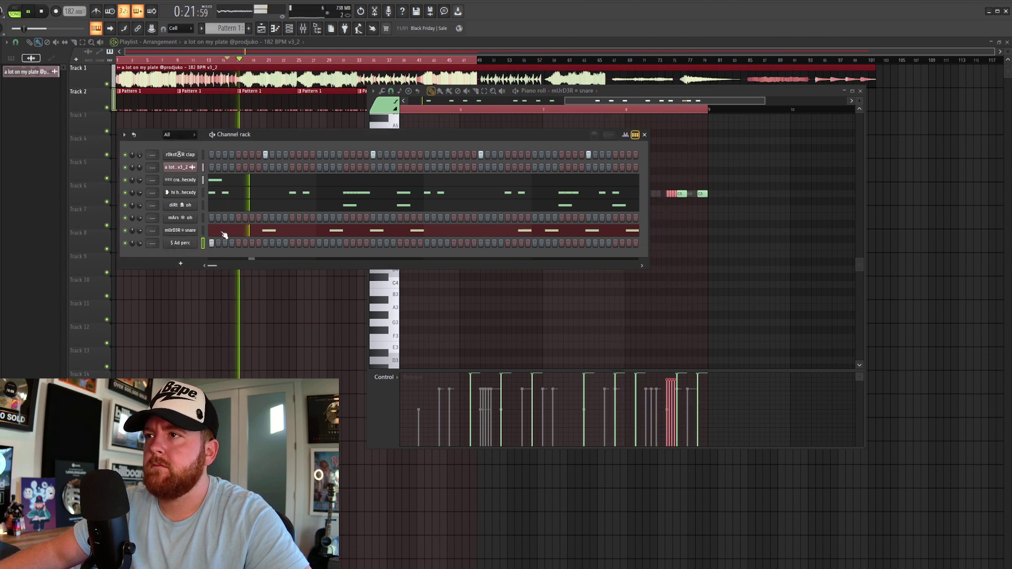
right_click(206, 242)
left_click(251, 337)
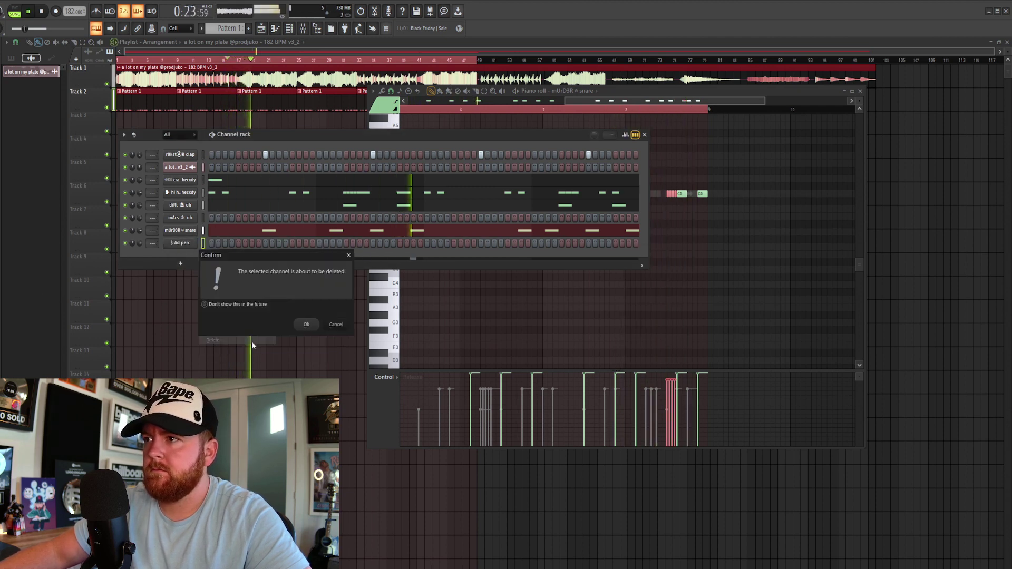
left_click(310, 325)
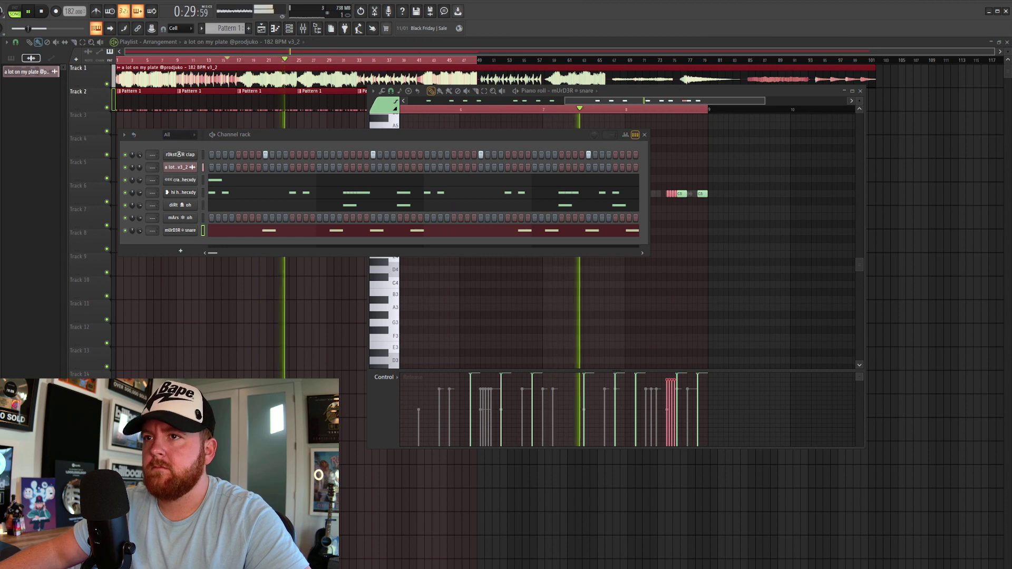
key("space")
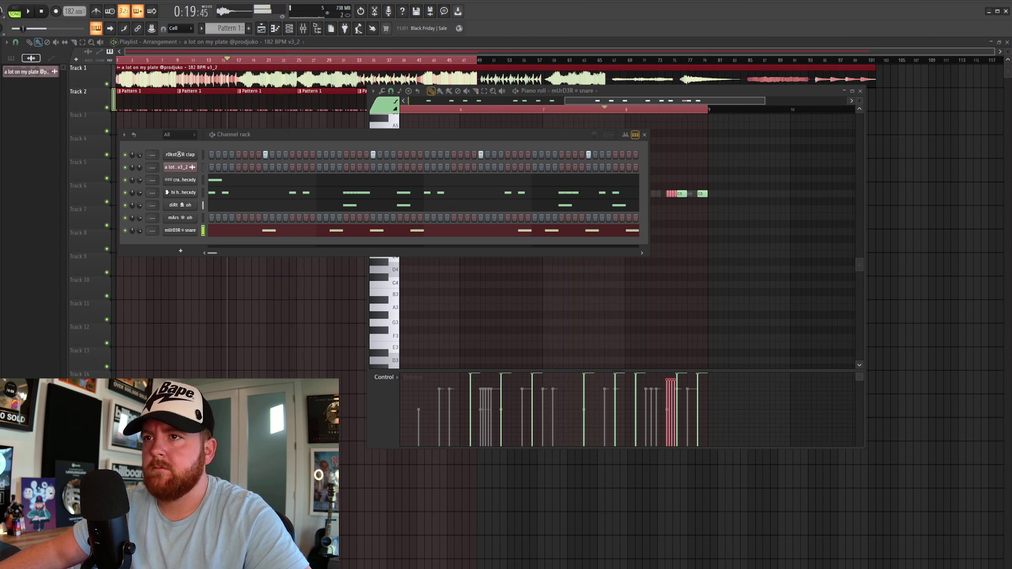
- Add the vAmP 808 sample as a new channel with a hit on step 1 and open its piano roll at bar 1
left_click_drag(183, 241, 186, 243)
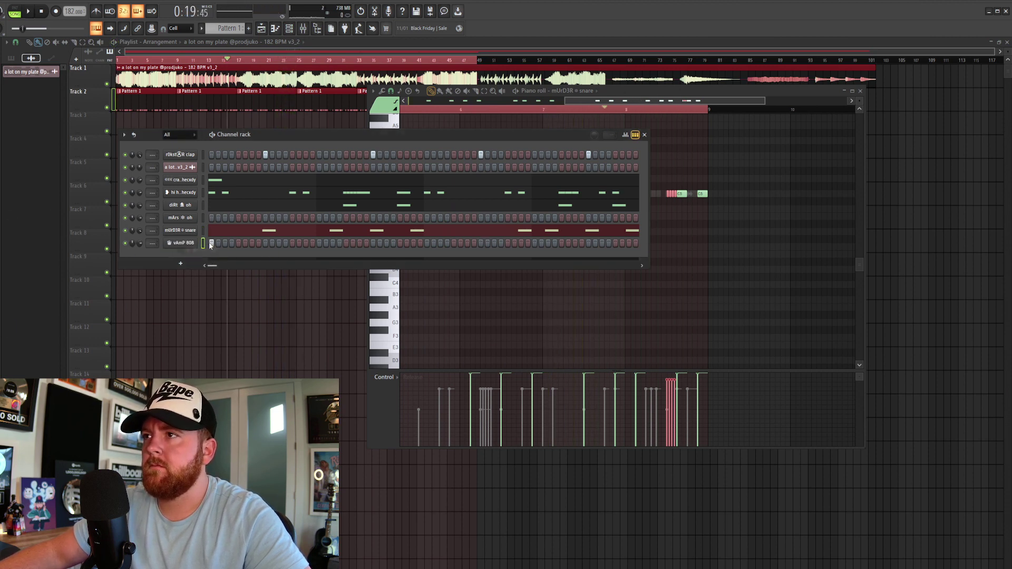
right_click(211, 242)
left_click(213, 245)
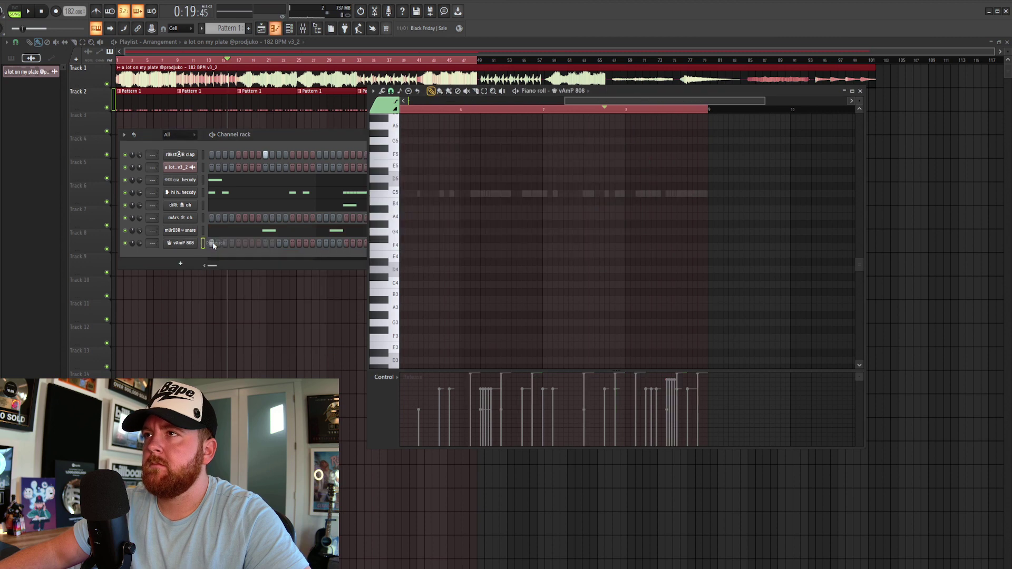
left_click(403, 113)
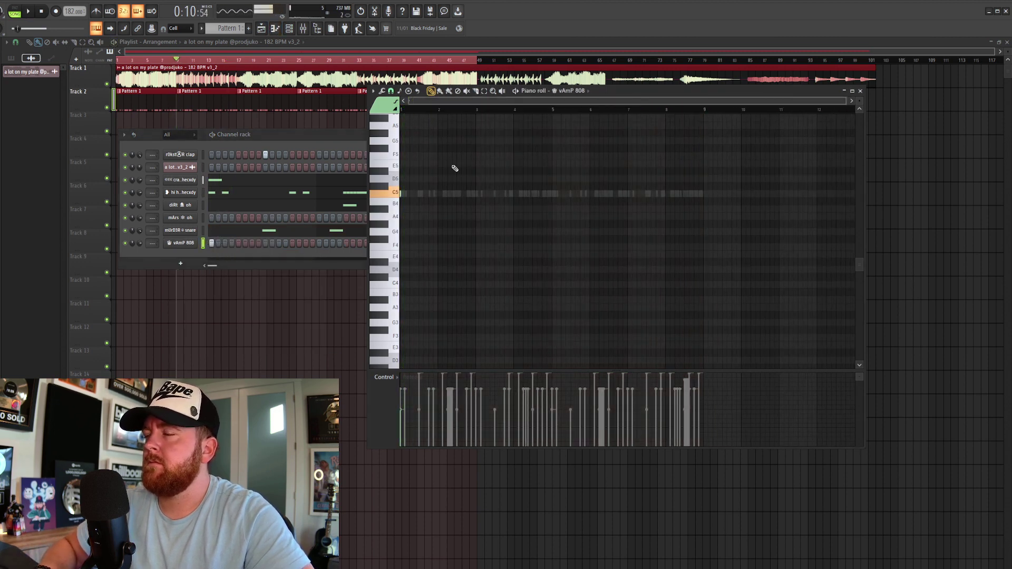
- Test 808 pitches against the melody, set the first note to F5, and place two more F5 notes in bar 2
scroll(455, 169, "up", 1)
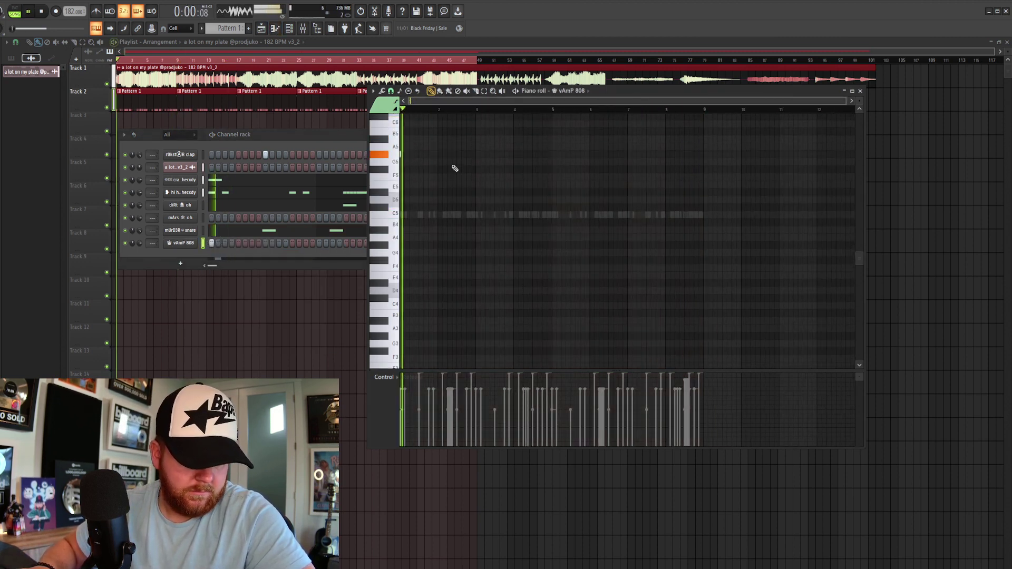
key("space")
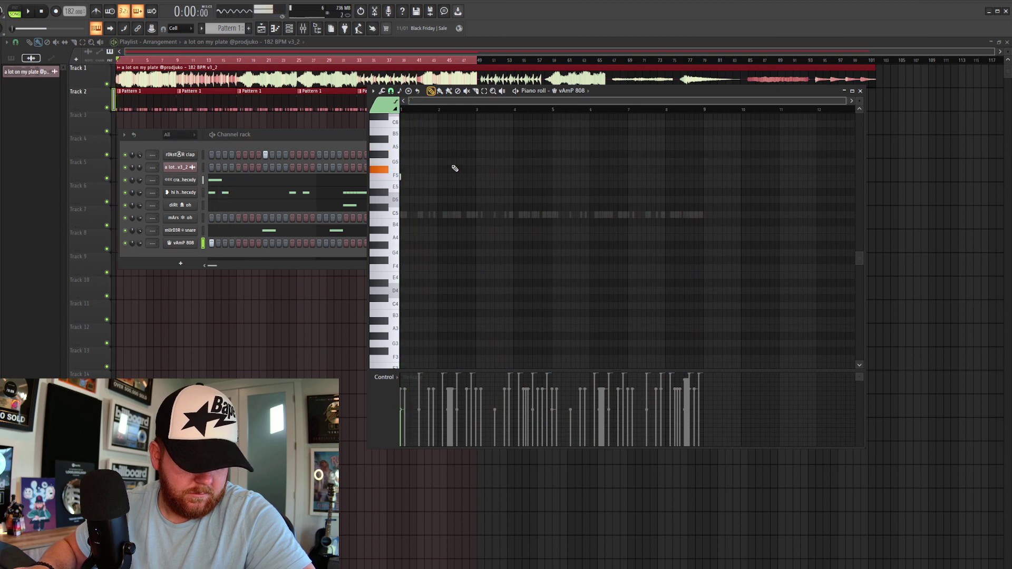
key("space")
key("space")
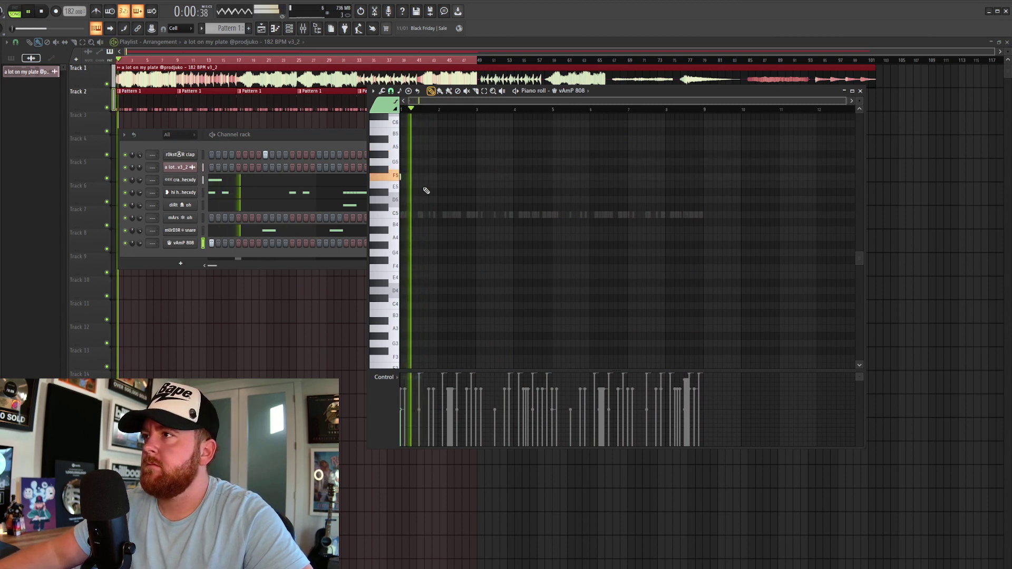
left_click(456, 180)
left_click(464, 178)
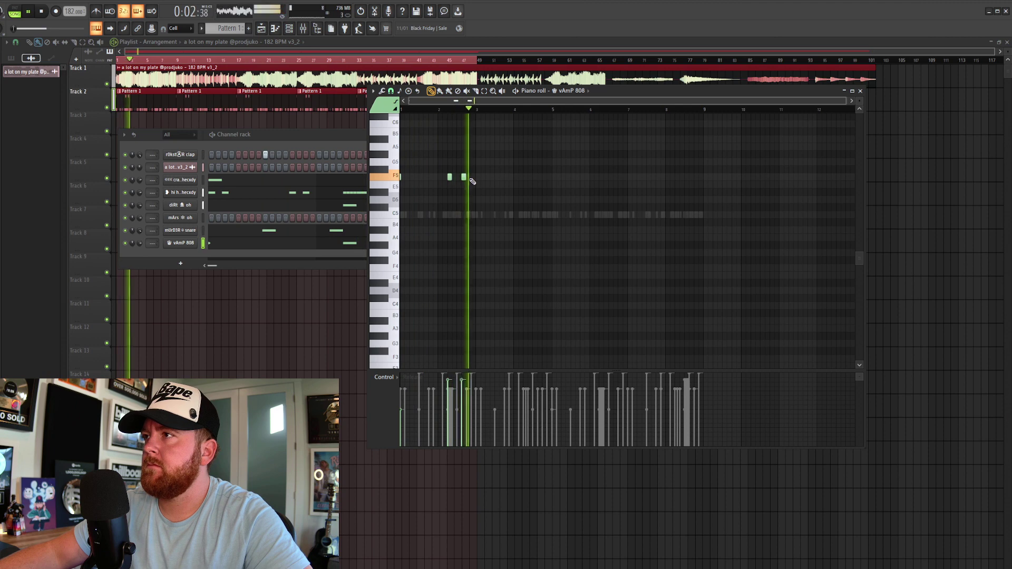
- Place G5 808 notes at the start and end of bar 3 and in the first half of bar 4
key("space")
right_click(252, 252)
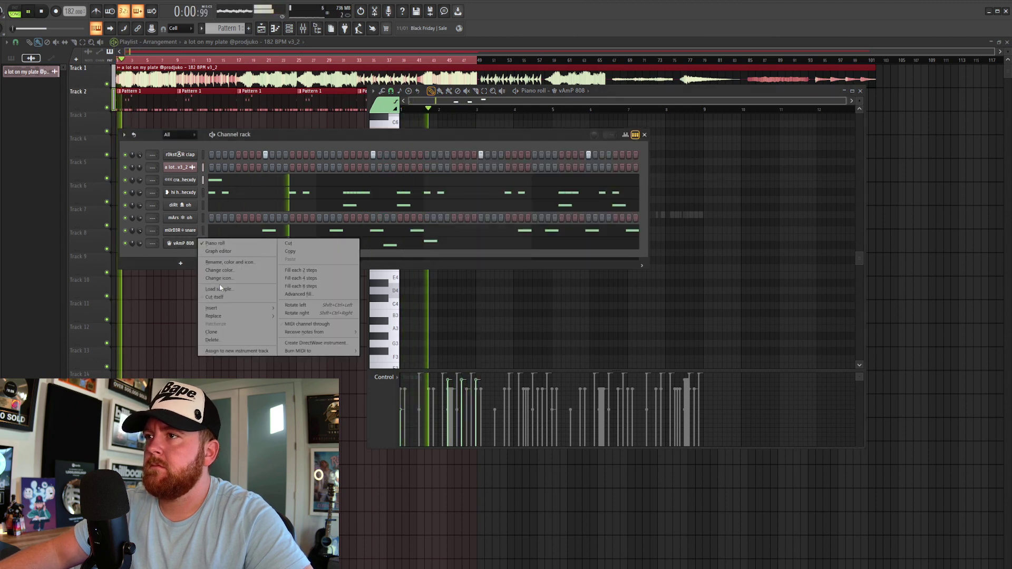
key("Escape")
key("F7")
key("F7")
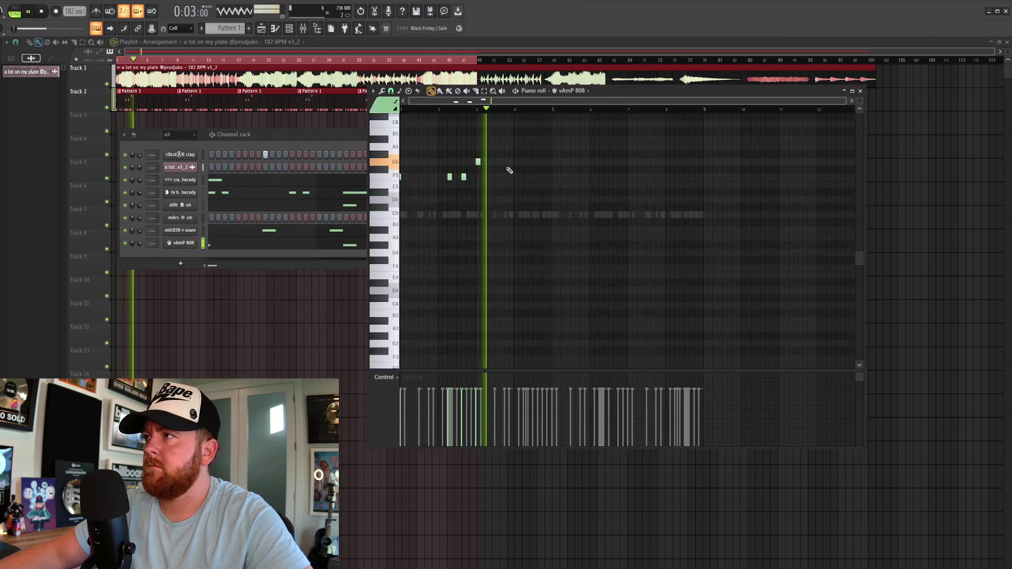
left_click(511, 162)
left_click(521, 162)
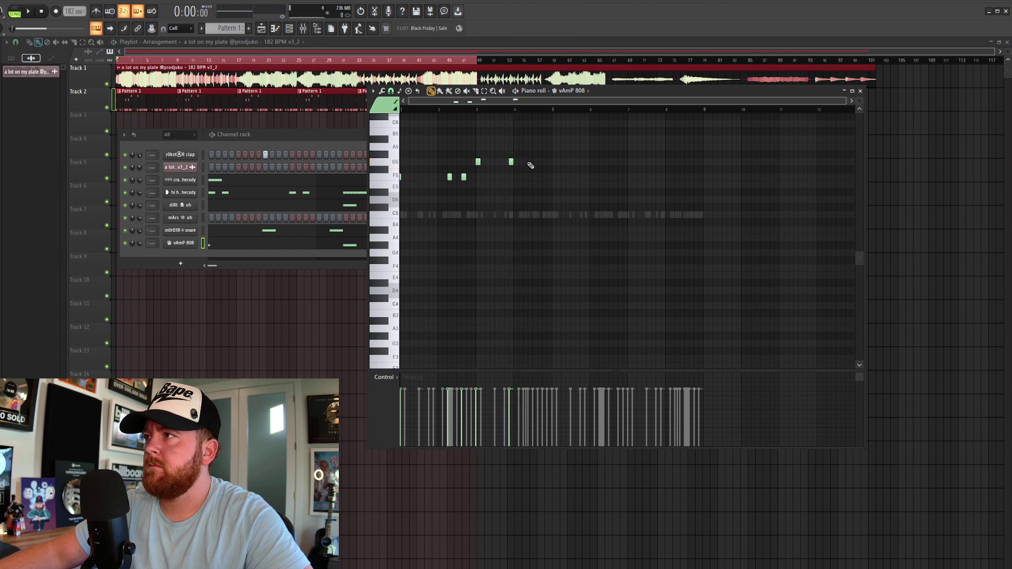
key("space")
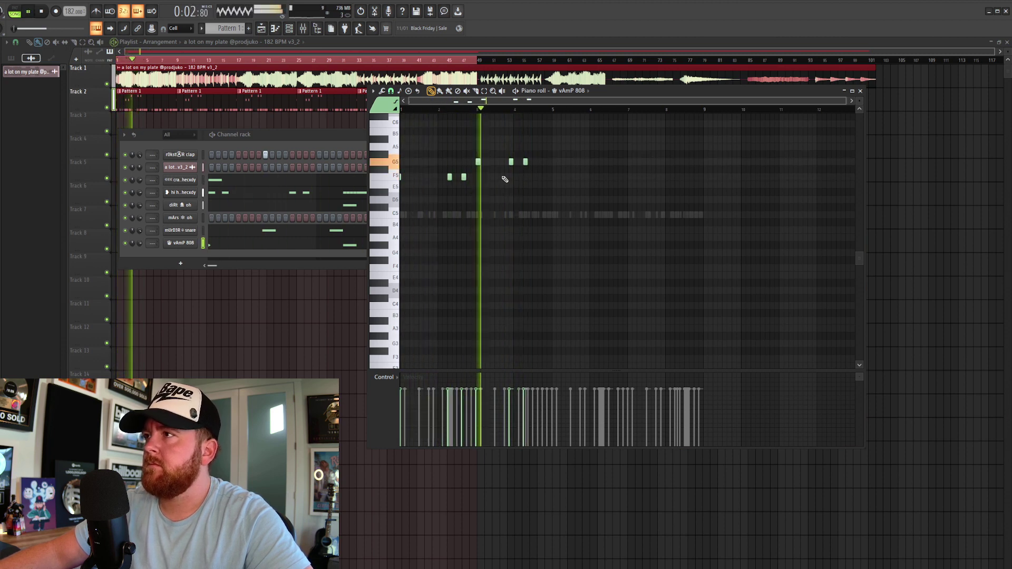
- Add another G5 808 note in the second half of bar 4, and A5 notes at the start and near the end of bar 5
left_click(544, 162)
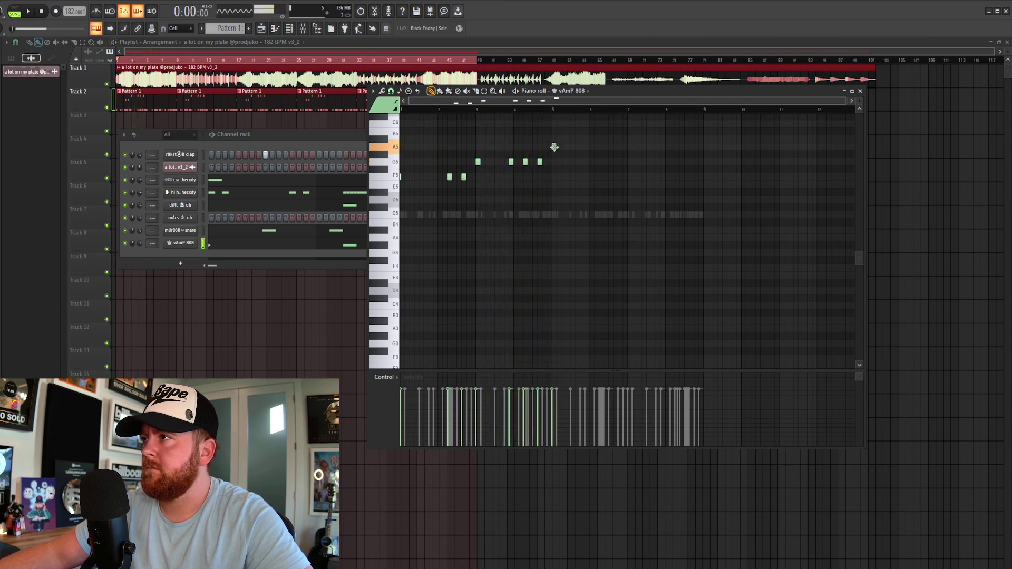
key("space")
scroll(492, 100, "up", 3)
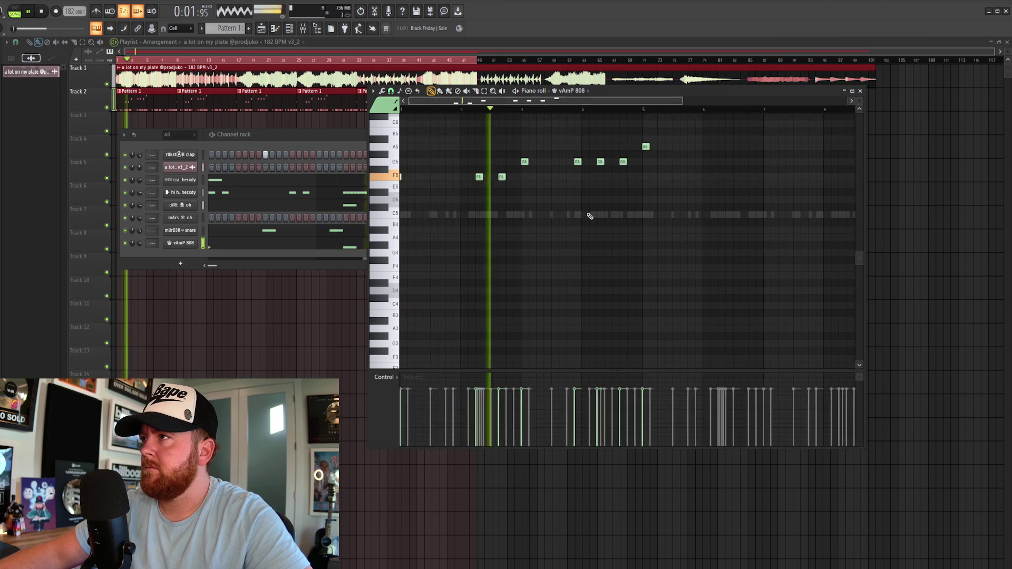
scroll(590, 216, "up", 3)
scroll(617, 274, "down", 3)
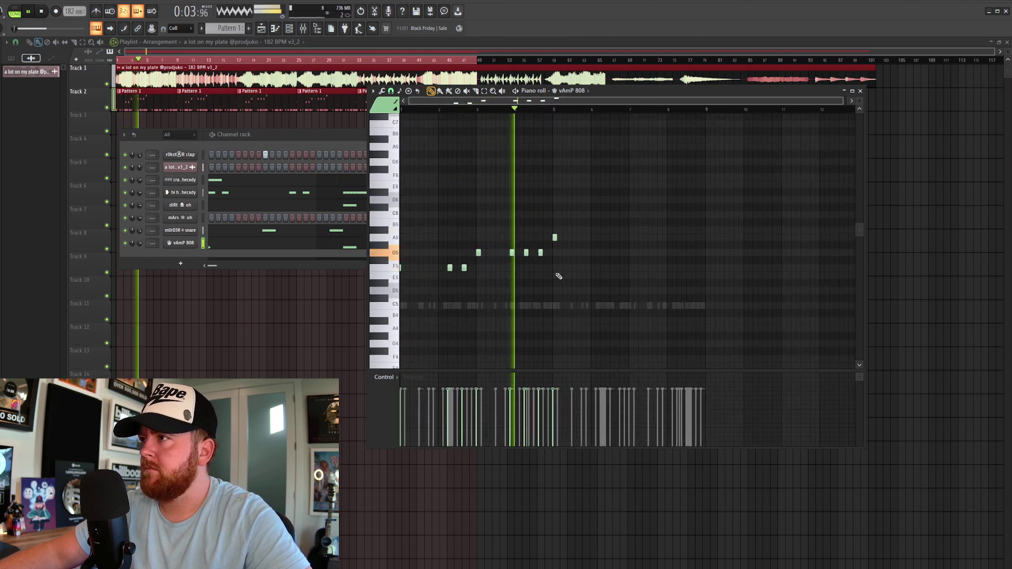
left_click(584, 237)
left_click(599, 238)
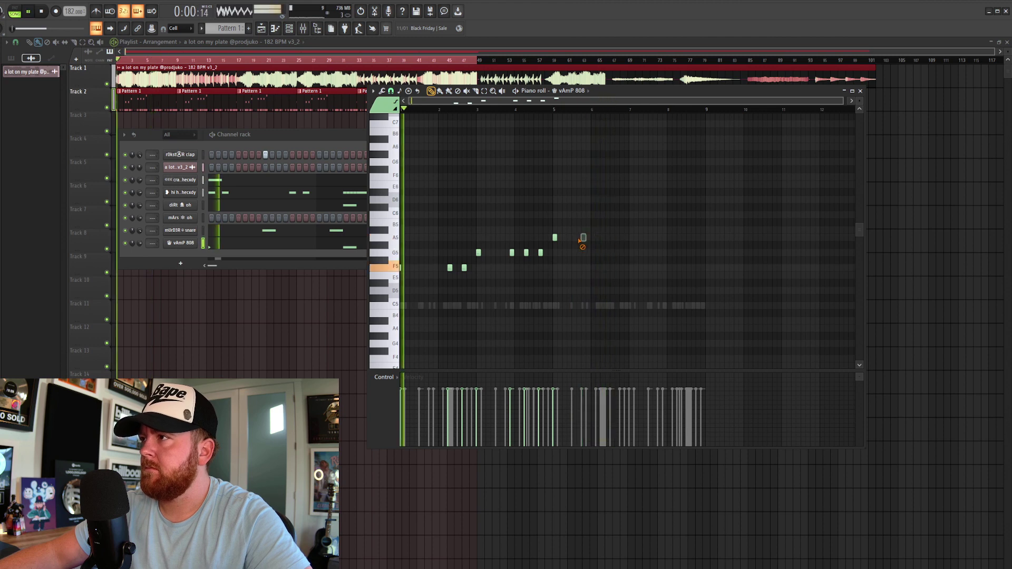
right_click(583, 238)
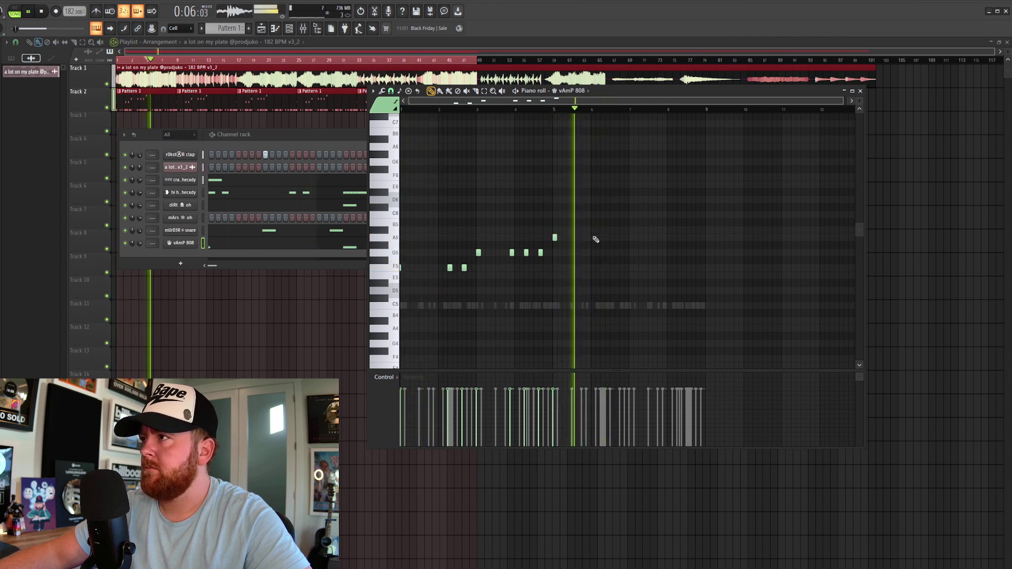
left_click(583, 238)
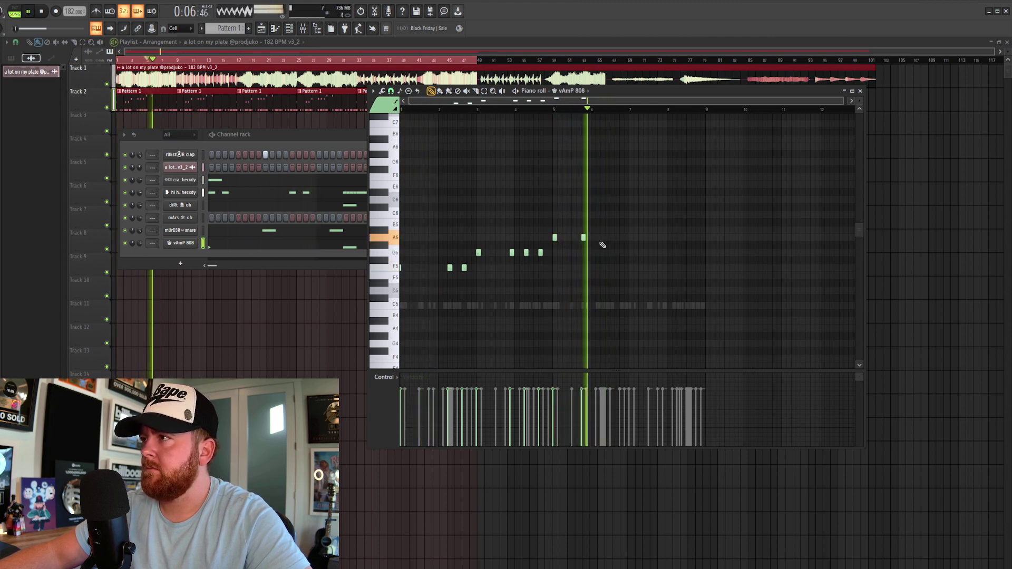
- Add two A5 808 notes in bar 6, one in each half of the bar
left_click(602, 238)
left_click(617, 238)
key("space")
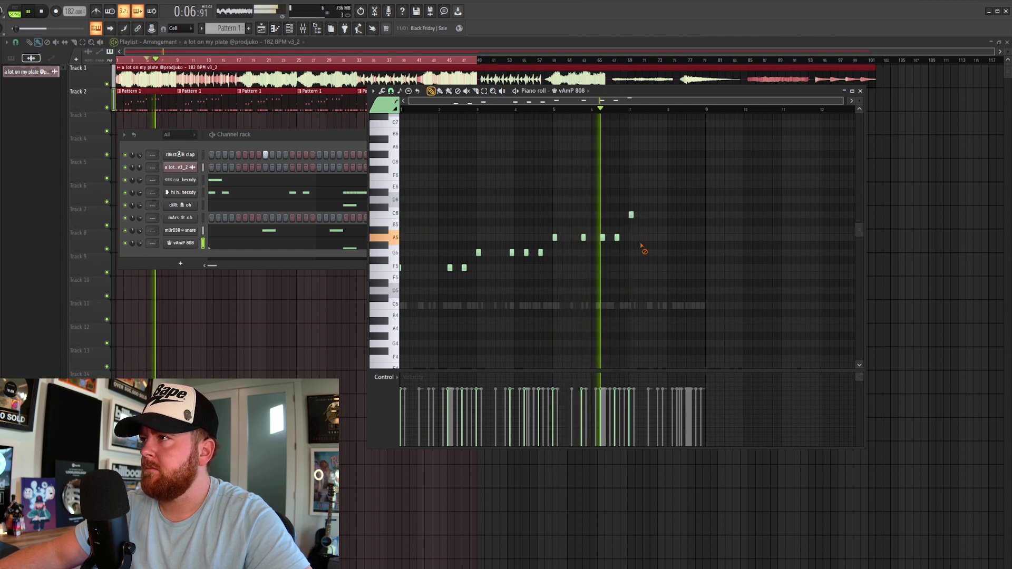
left_click(646, 214)
key("space")
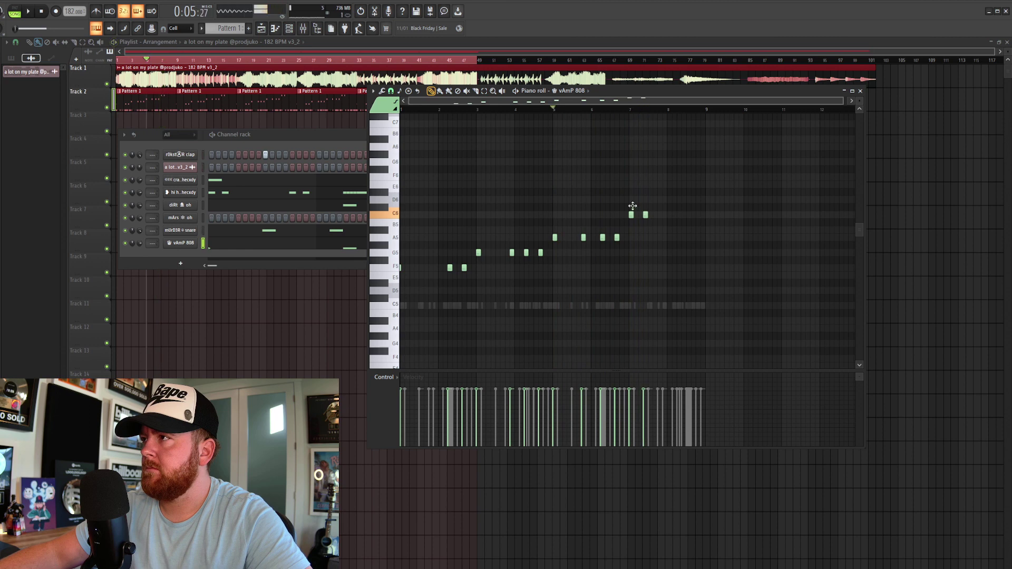
right_click(645, 214)
right_click(631, 215)
- Place three back-to-back G5 808 notes at the start of bar 7 and another G5 near its end
key("space")
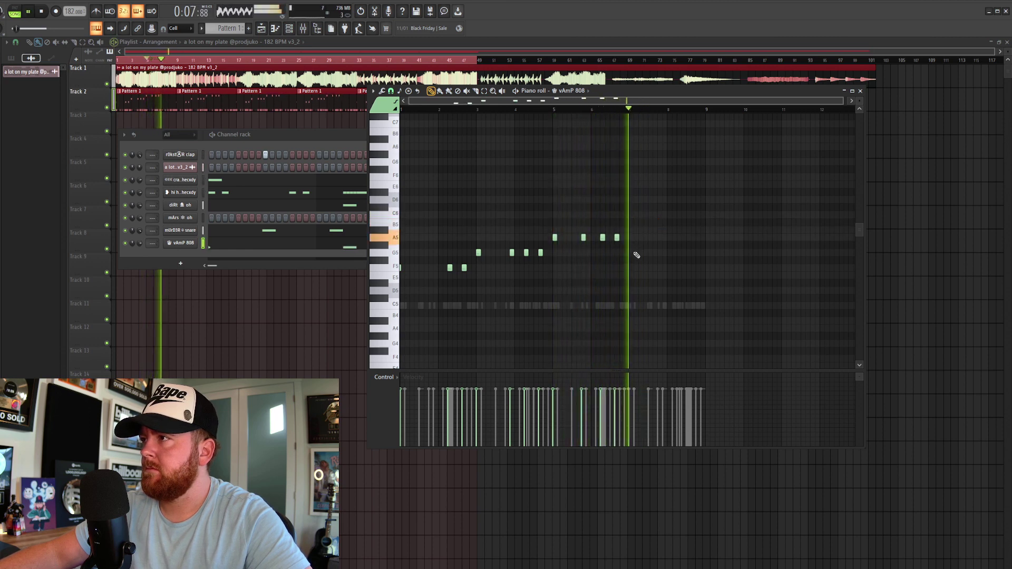
key("space")
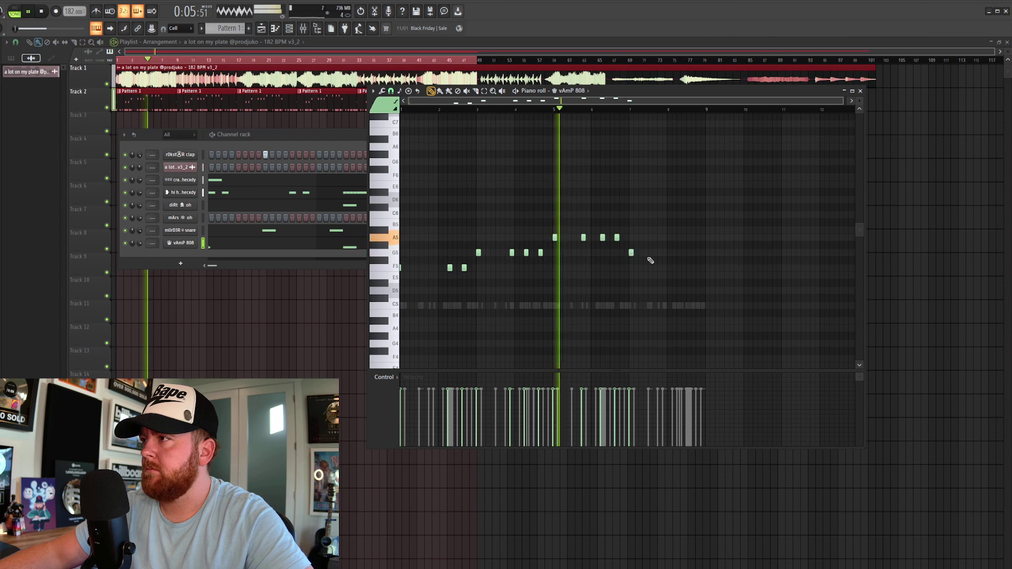
left_click(635, 253)
left_click(639, 253)
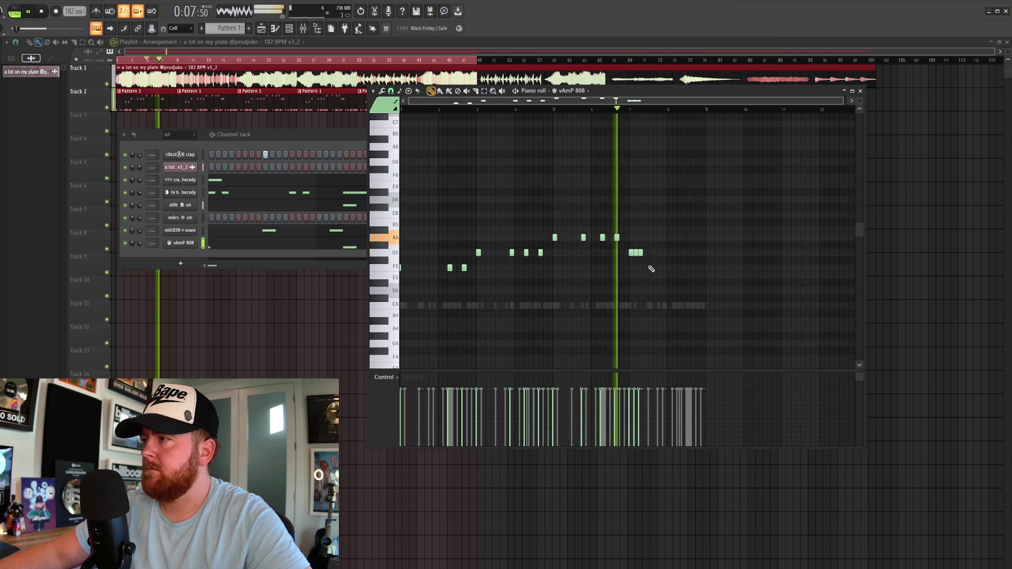
left_click(659, 253)
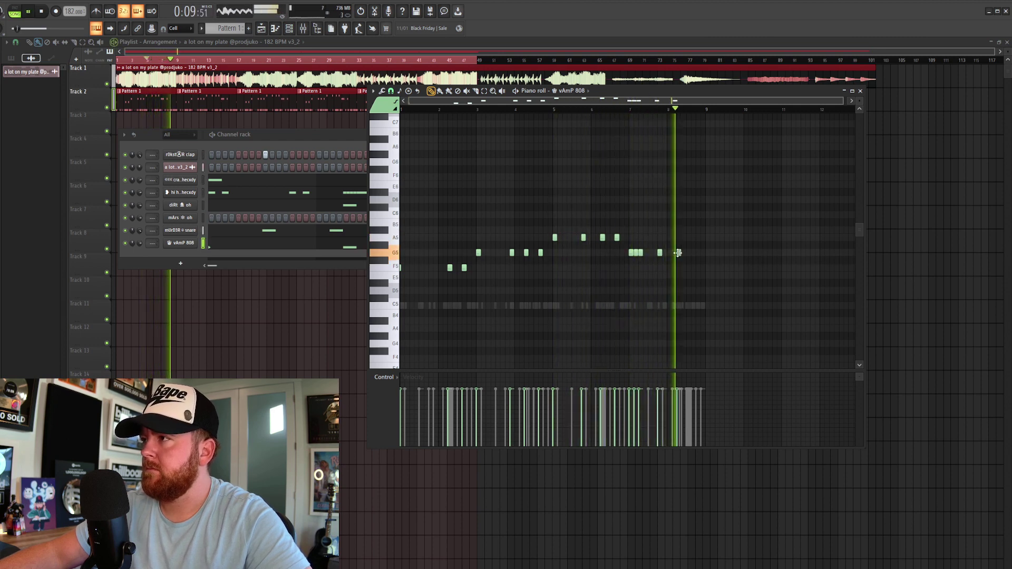
- Add a G5 808 note in the first half of bar 8 and a C6 note in its second half
key("space")
left_click(677, 253)
left_click_drag(691, 253, 696, 210)
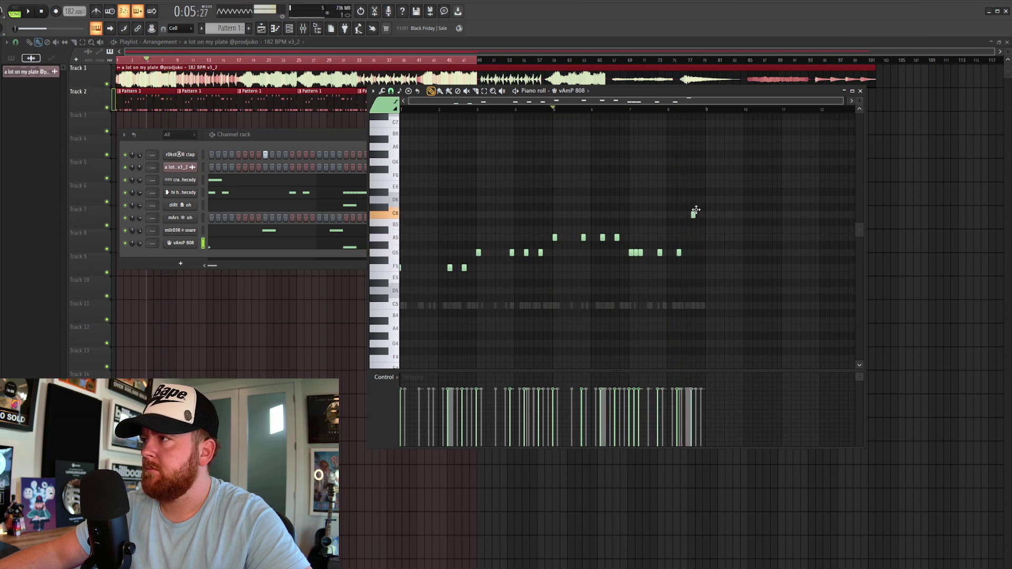
key("space")
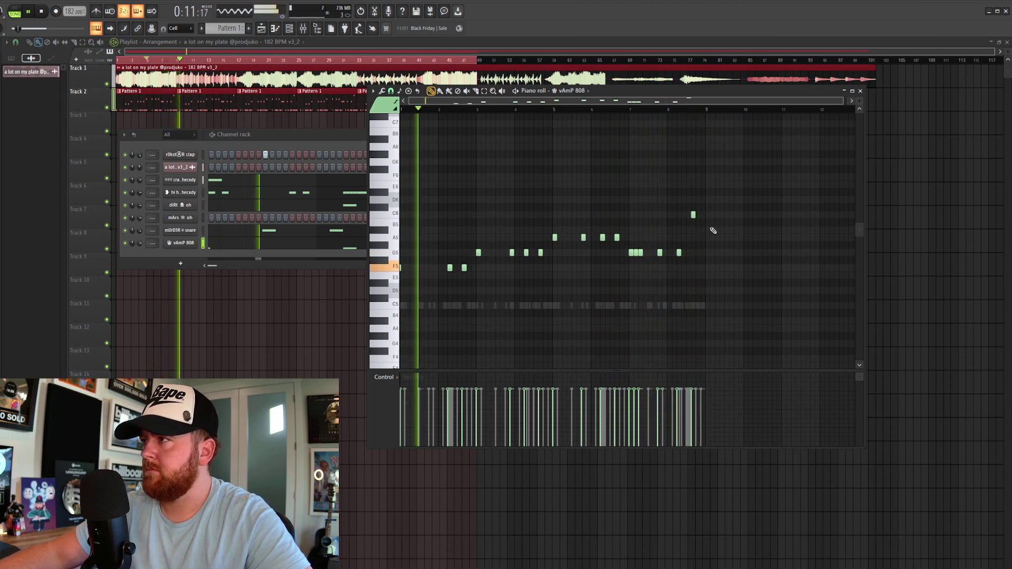
- Try all the 808 notes one octave lower against the melody
key("ctrl+Down")
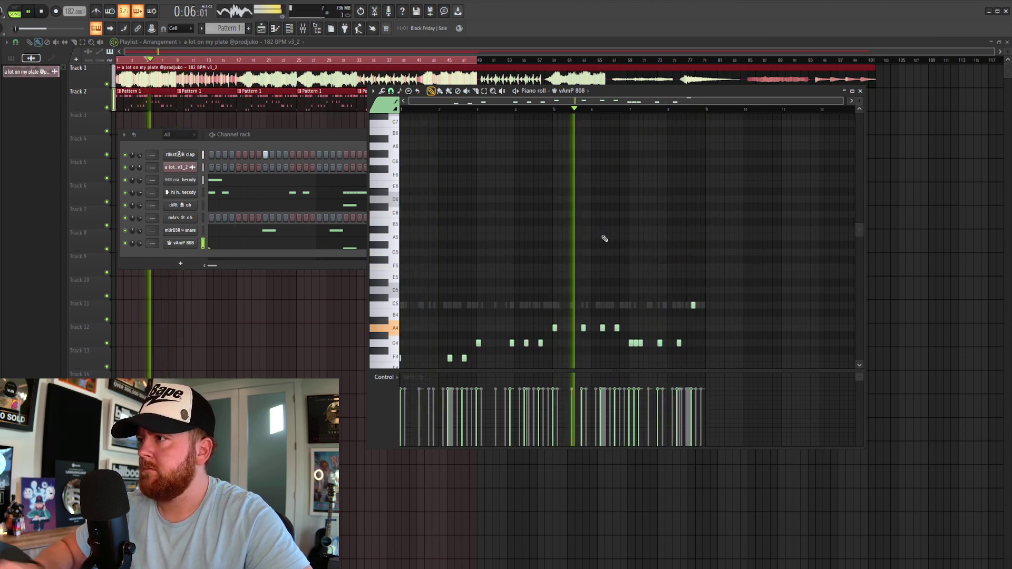
left_click(409, 109)
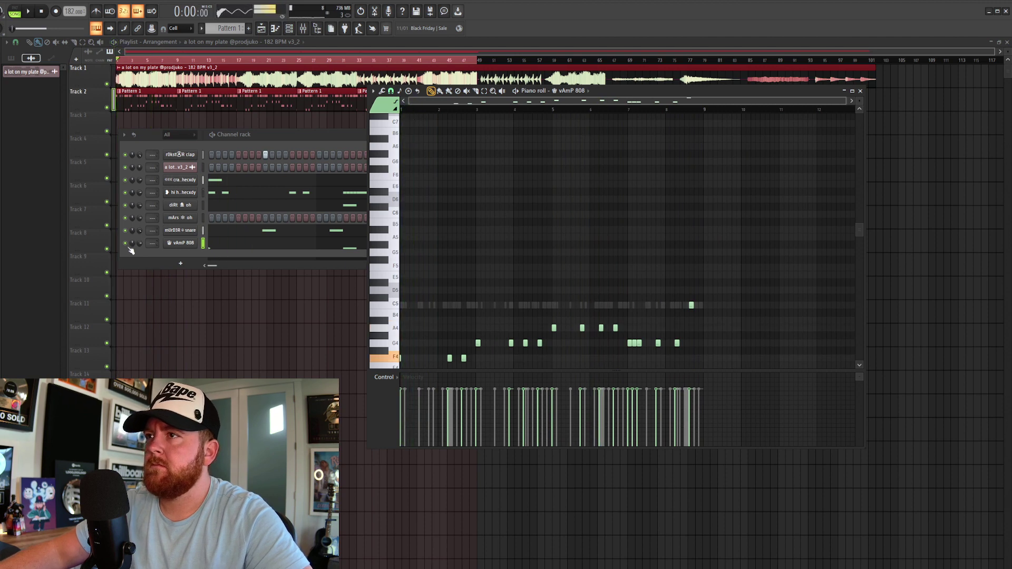
- Solo the vAmP 808 channel and open its sample in Newtone to check its pitch
right_click(184, 243)
key("Escape")
left_click(189, 247)
key("space")
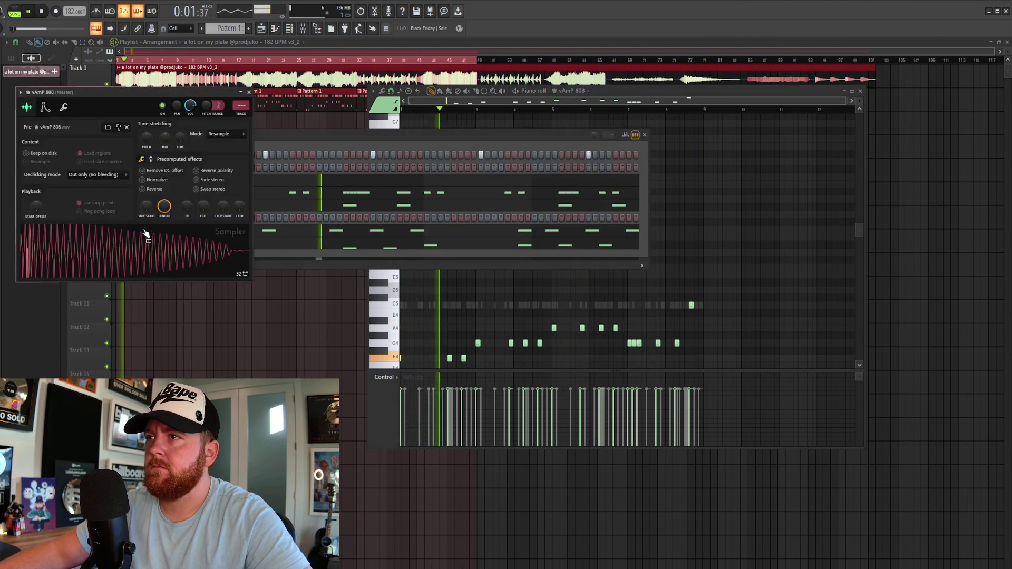
right_click(119, 241)
left_click(158, 289)
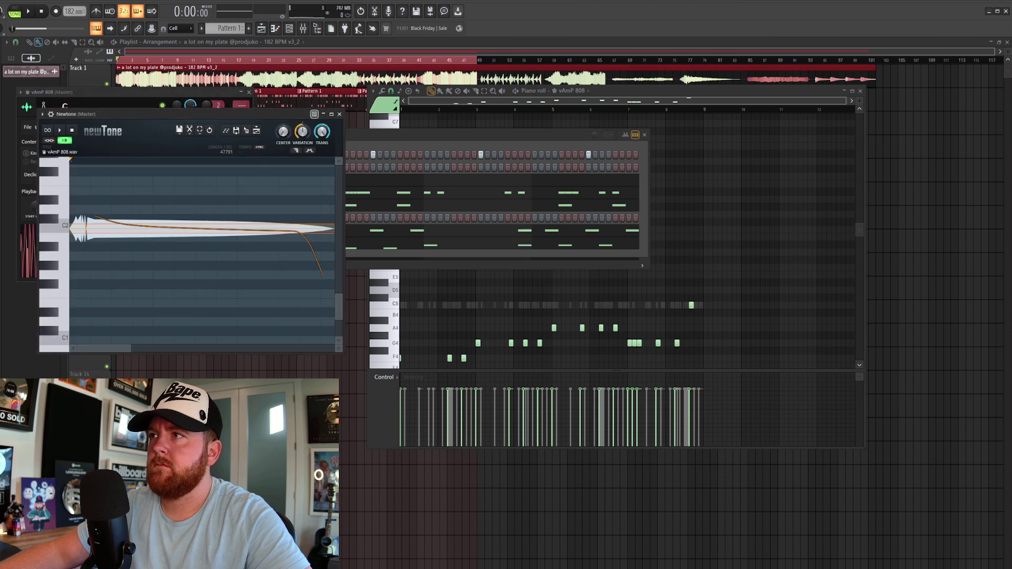
left_click(246, 134)
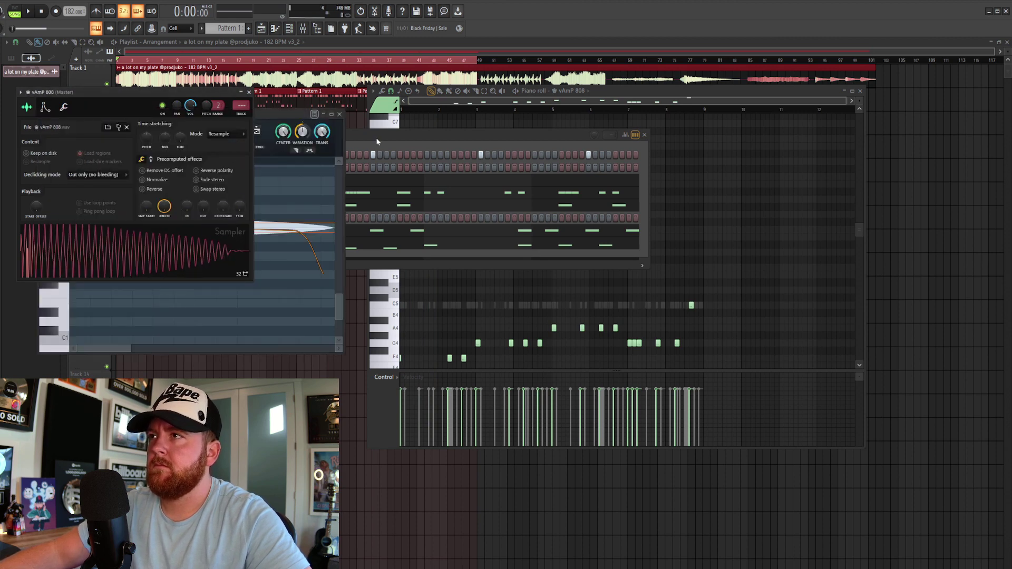
left_click(385, 148)
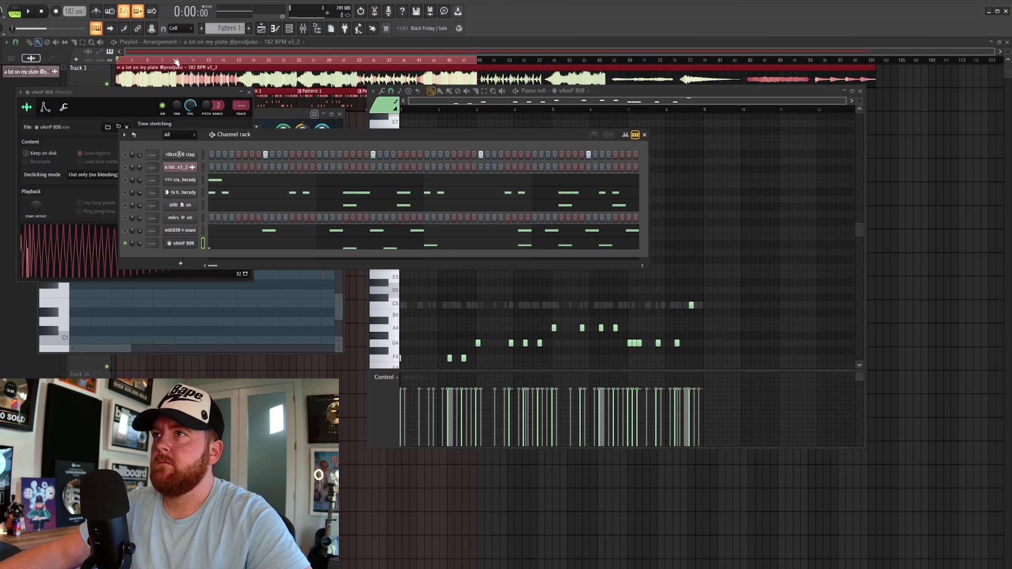
- Clear the playlist's time selection, and in the vAmP 808 piano roll raise all notes back up one octave
key("F12")
left_click(122, 62)
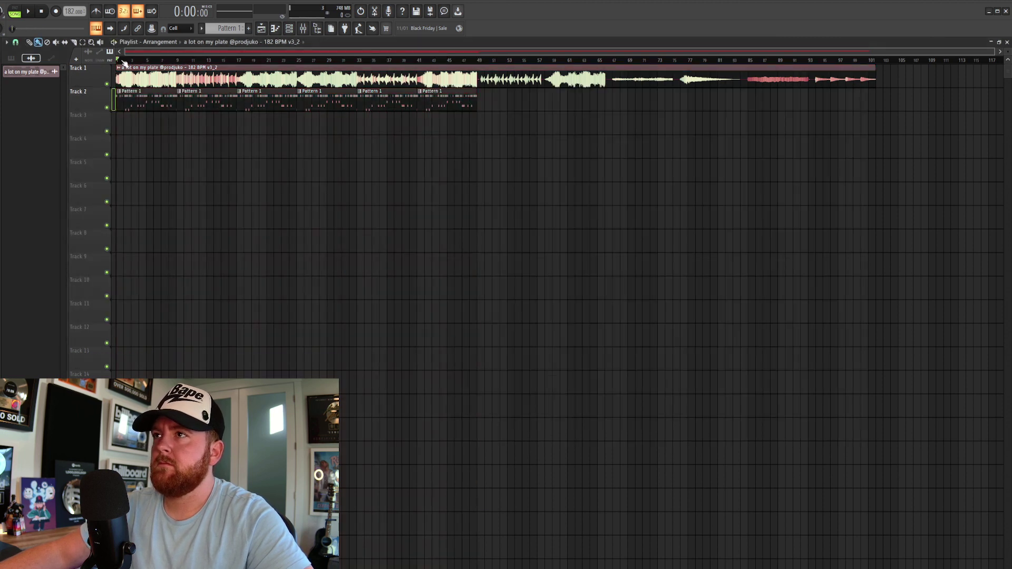
key("space")
left_click(293, 32)
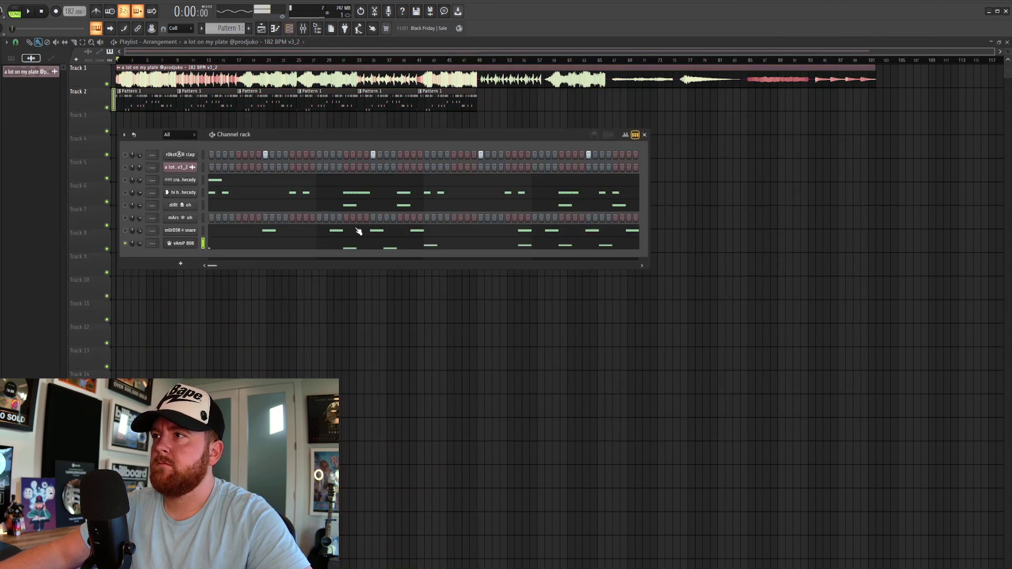
left_click(331, 250)
key("space")
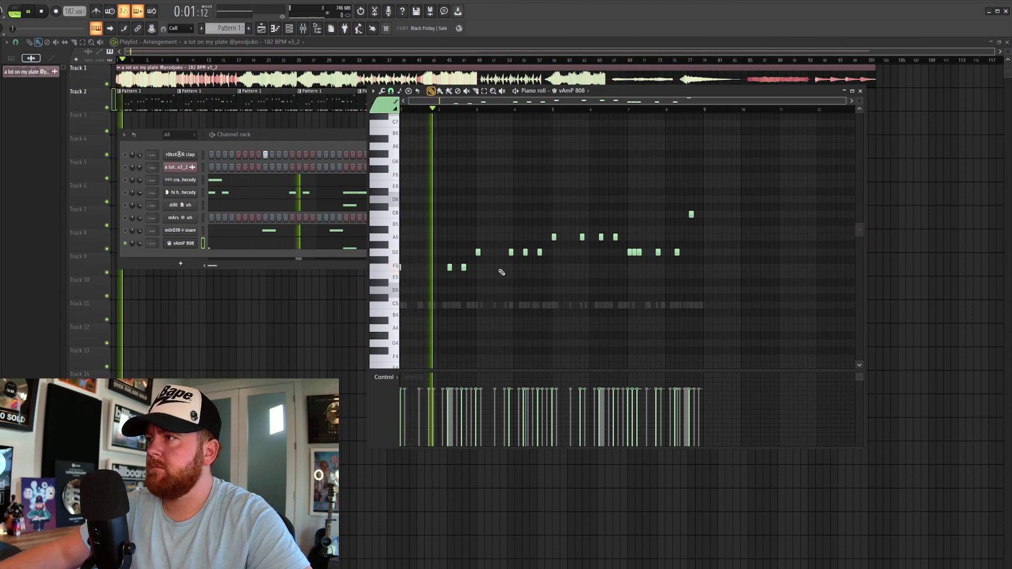
- Lower the two 808 notes in bar 6 to A4, returning the last note of bar 5 to A5
left_click(511, 252)
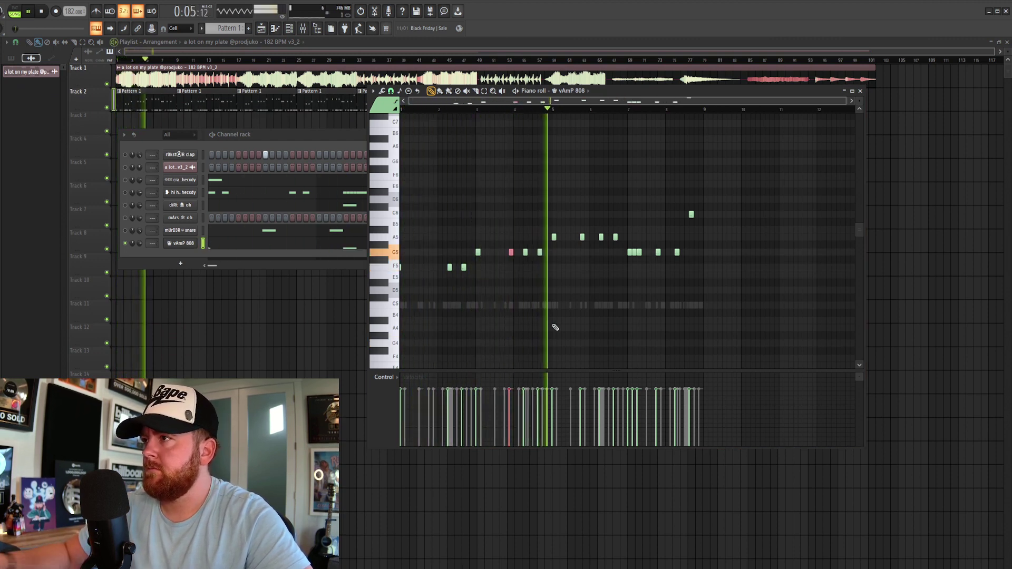
left_click_drag(577, 230, 610, 243)
key("ctrl+Down")
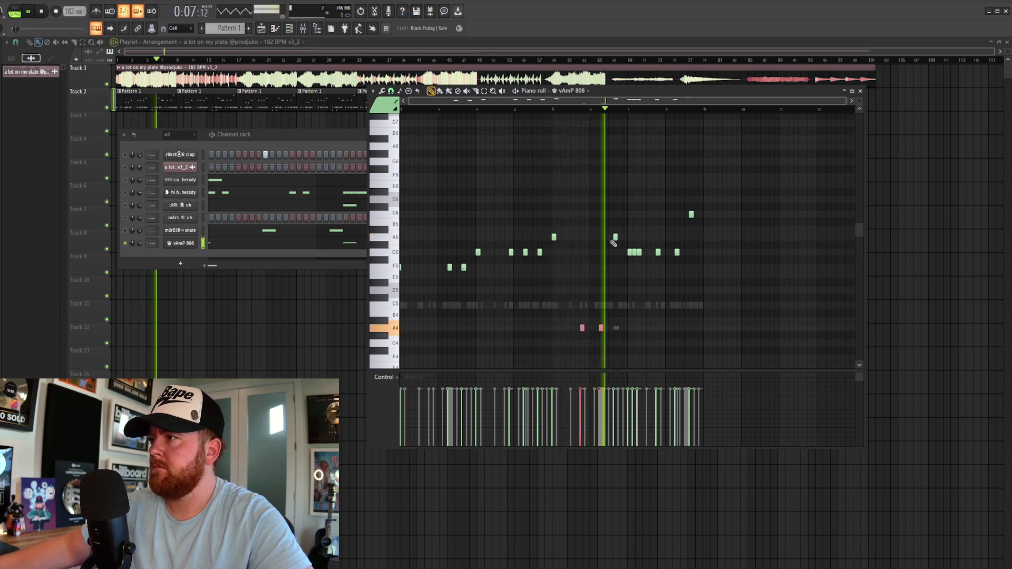
left_click_drag(581, 328, 582, 238)
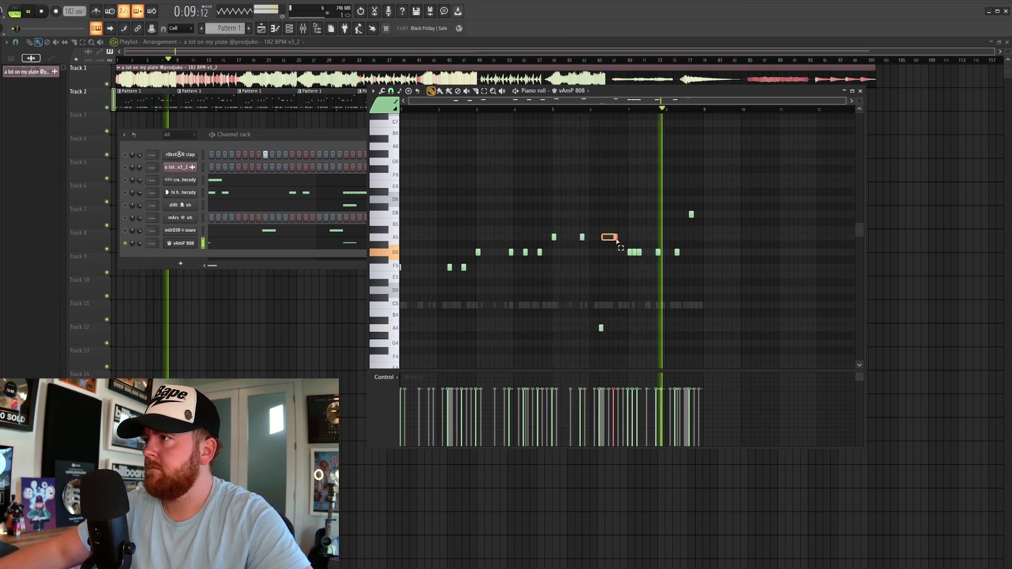
key("ctrl+Down")
- Lower the 808 notes in bars 7 and 8 by one octave, and raise only the G notes back to G5
left_click_drag(625, 195, 712, 278)
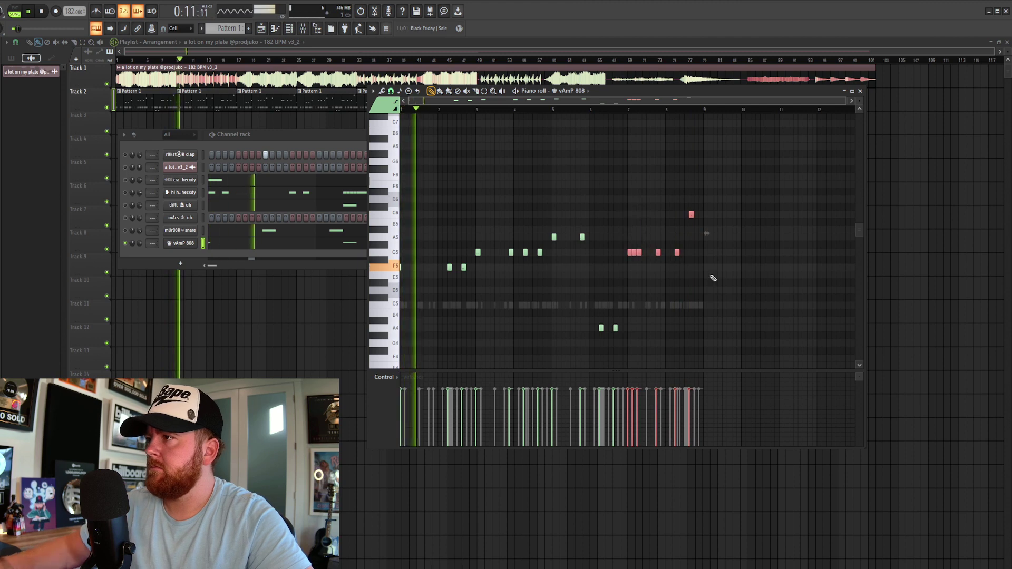
key("ctrl+Down")
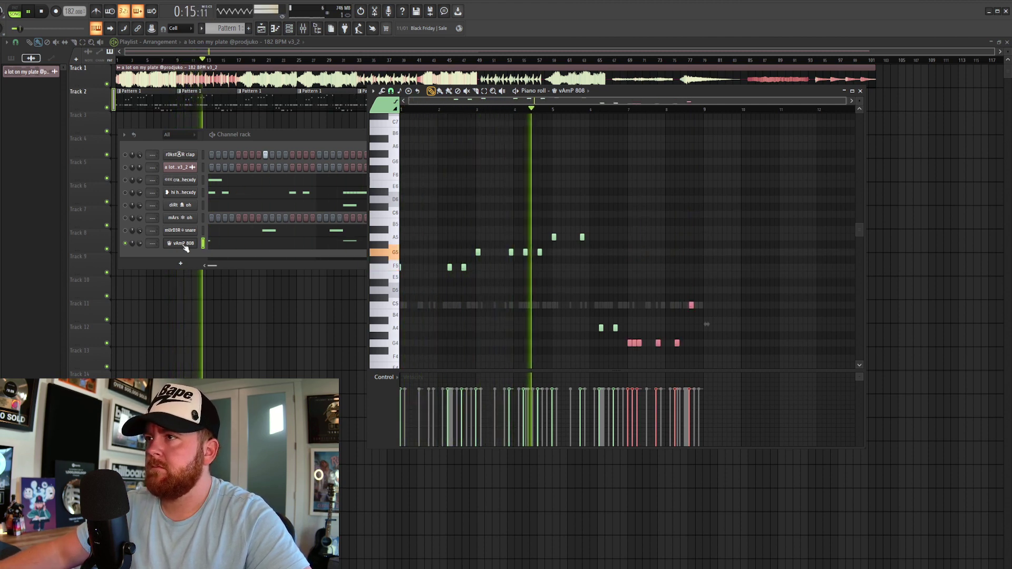
left_click(650, 273)
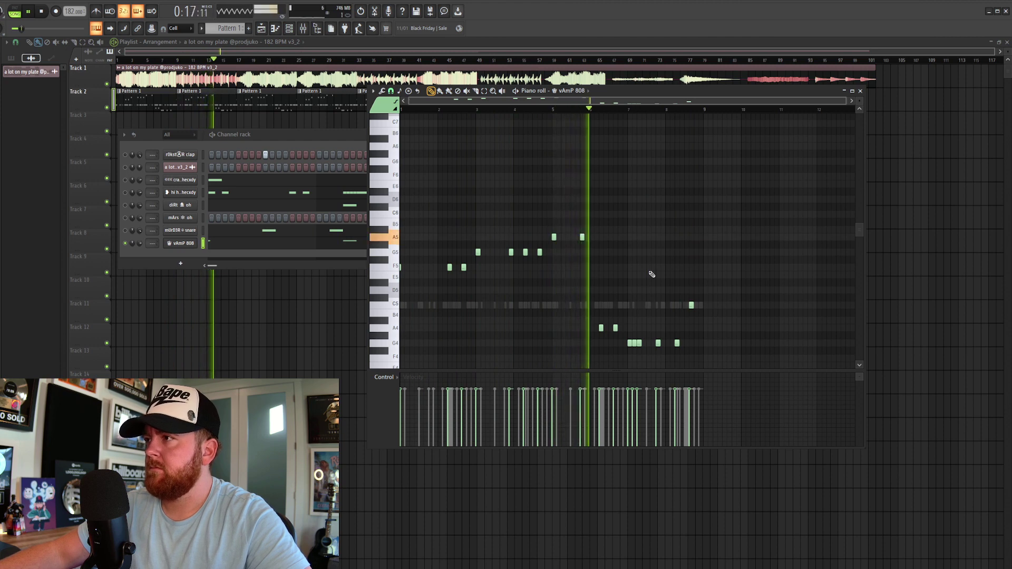
left_click_drag(619, 341, 752, 358)
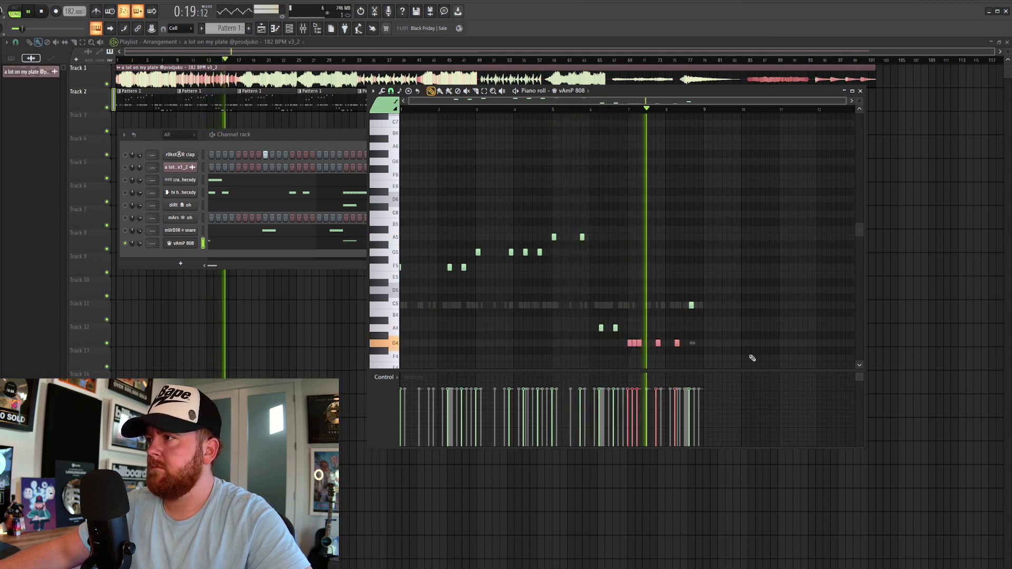
key("ctrl+Up")
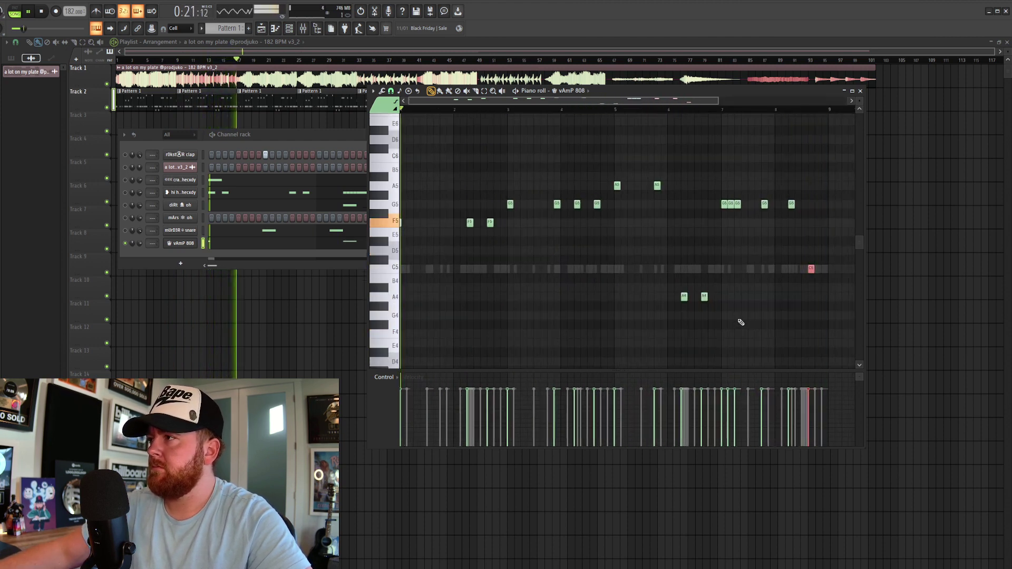
- Lengthen the last C5 note to the end of bar 8 and apply legato to all the 808 notes
scroll(467, 262, "down", 2)
key("space")
key("space")
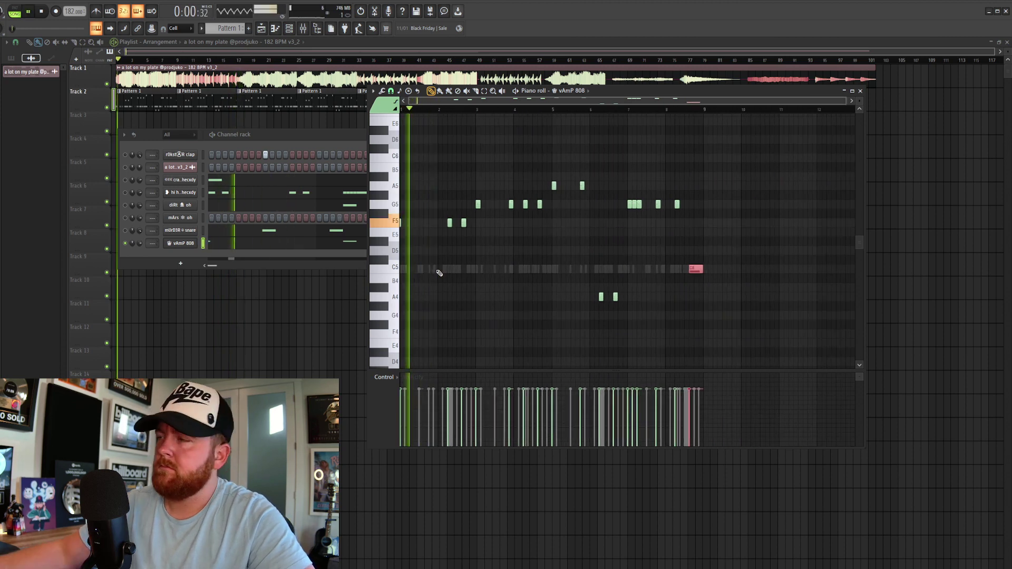
key("ctrl+a")
key("ctrl+l")
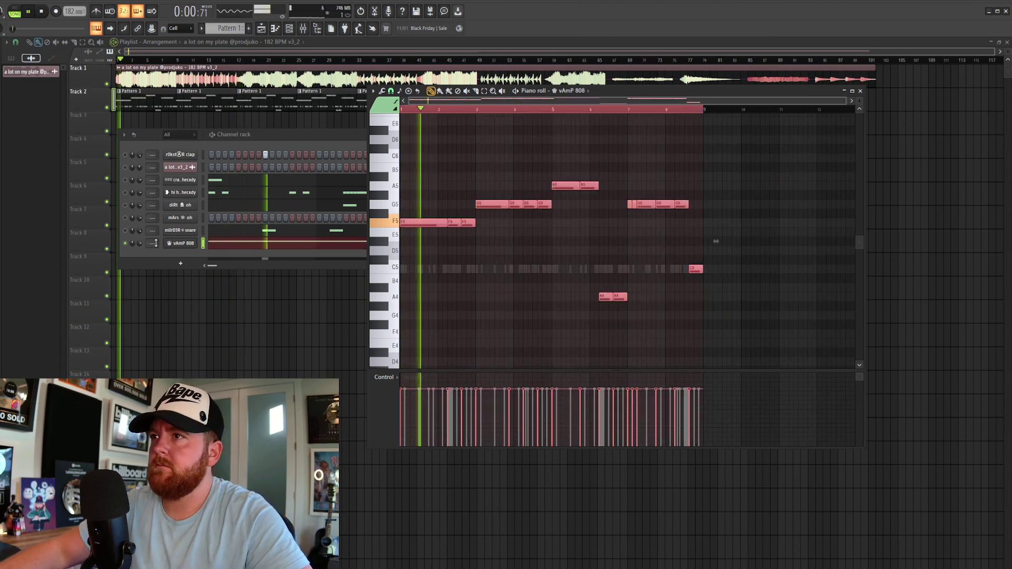
- Unmute the other channels, and close the editing windows to play the arrangement from the start
left_click_drag(129, 230, 128, 207)
key("space")
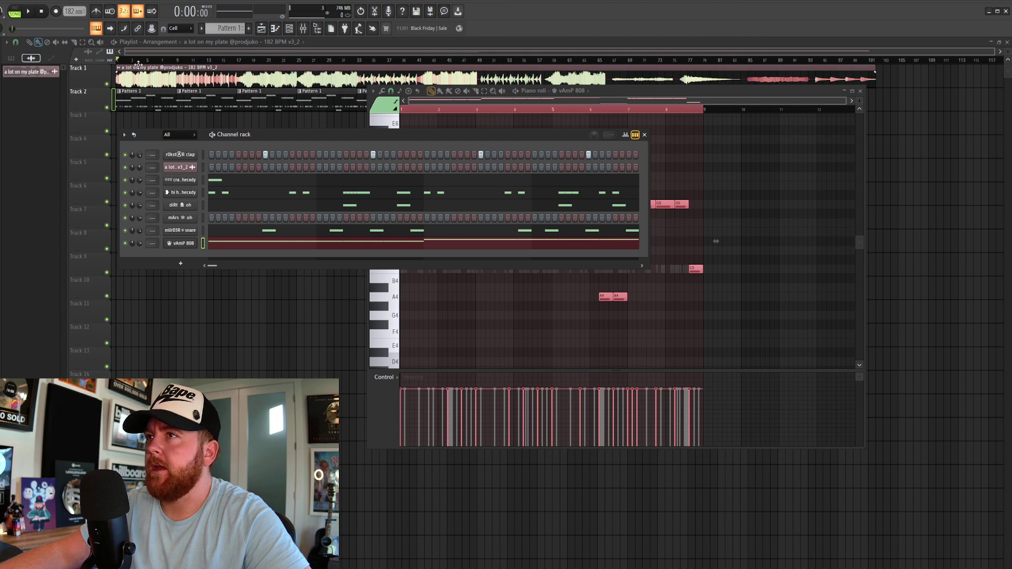
key("F12")
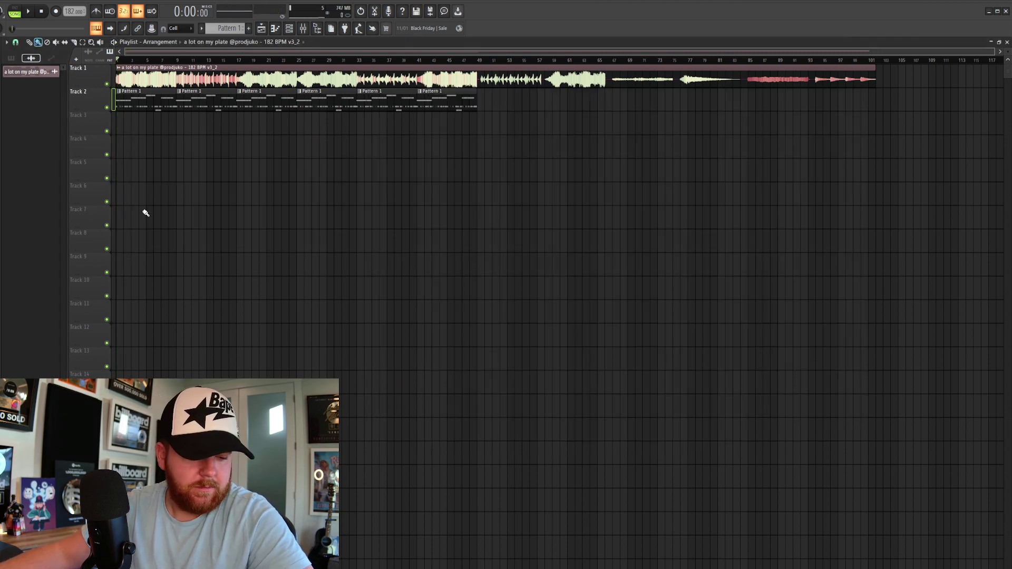
key("space")
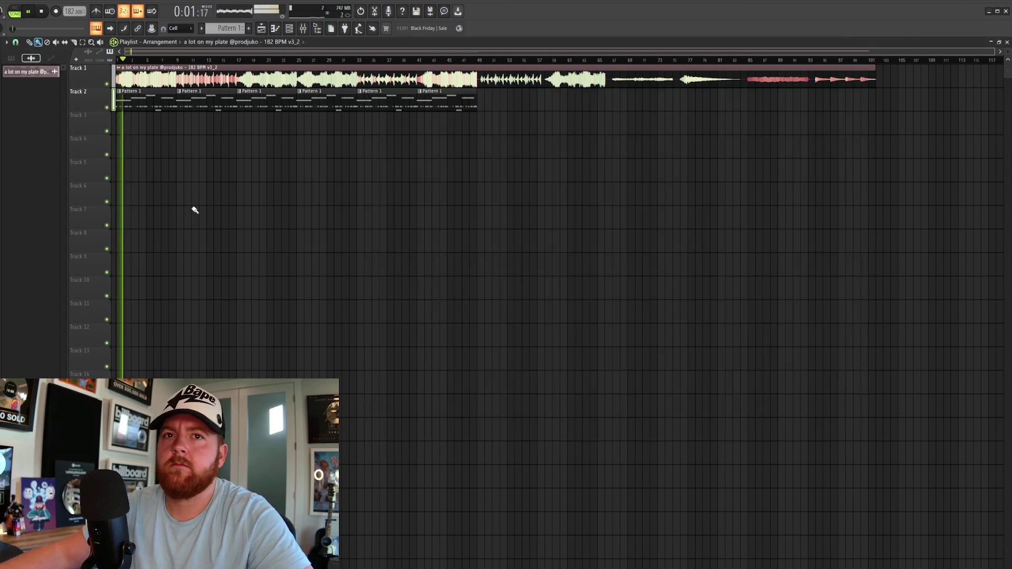
- Add the f0r3v3r hihat sample as a new channel below the existing hi-hat and fill every second step
left_click(289, 28)
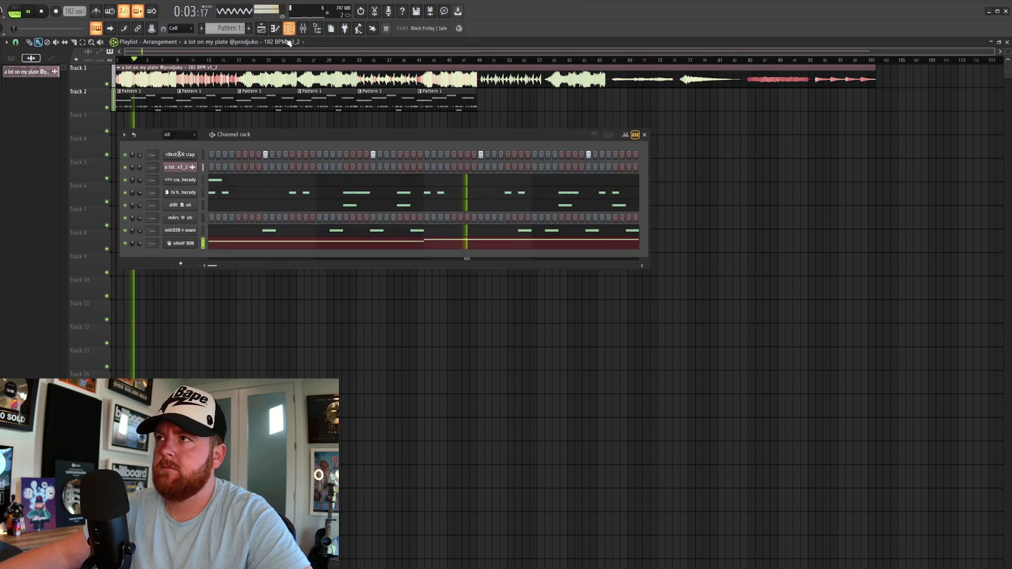
right_click(181, 243)
left_click(171, 253)
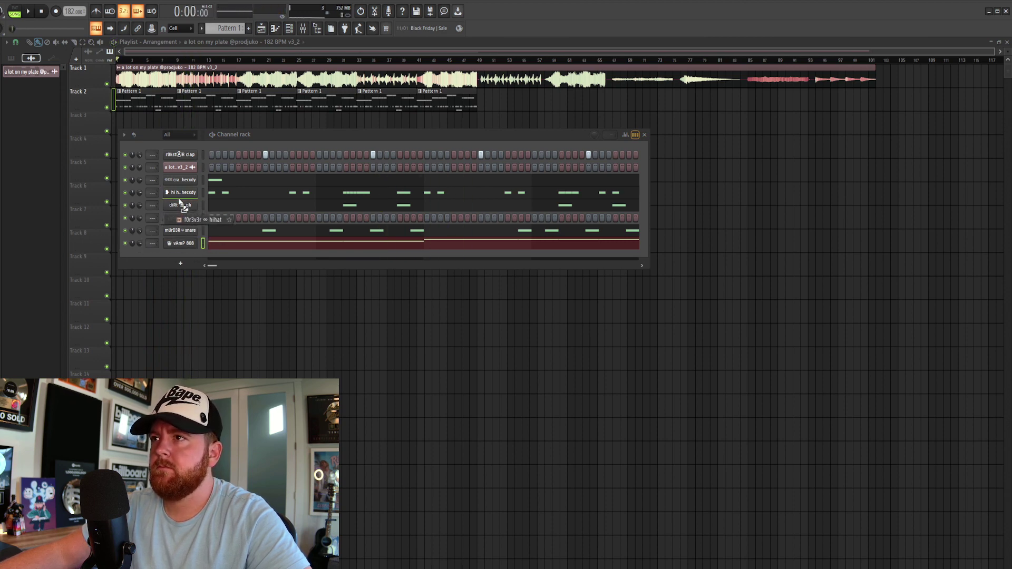
left_click_drag(183, 207, 209, 210)
right_click(195, 210)
left_click(316, 231)
key("space")
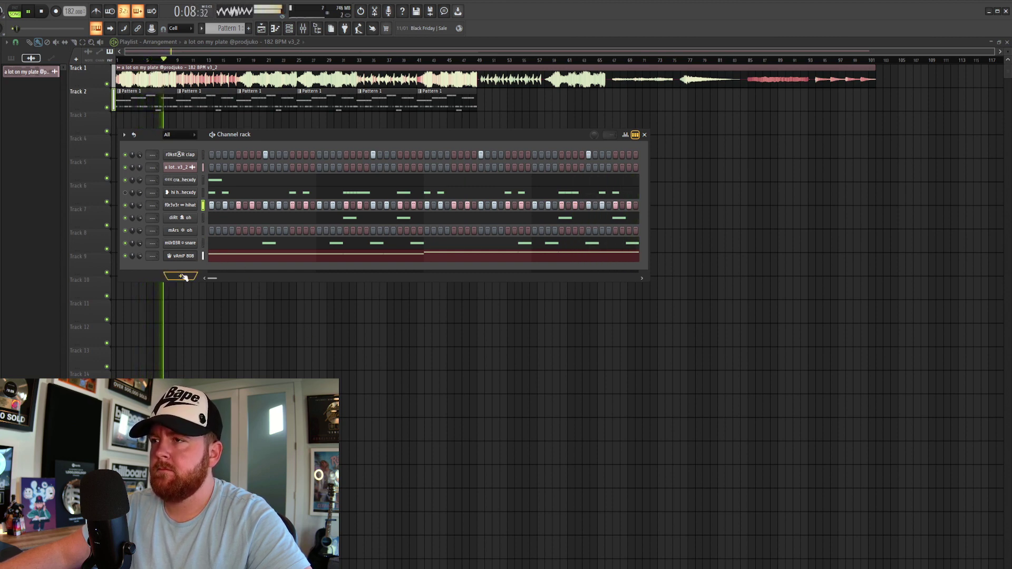
- Add the reAchme 808 sample as a new channel below the vAmP 808 and open its piano roll
right_click(185, 262)
left_click(175, 264)
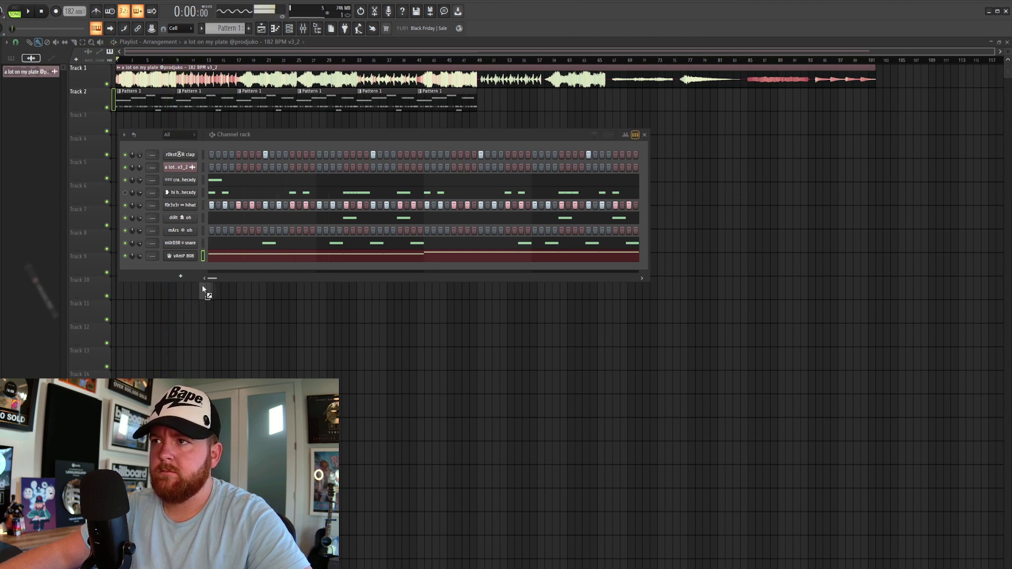
left_click_drag(191, 274, 190, 270)
key("space")
right_click(191, 269)
left_click(258, 289)
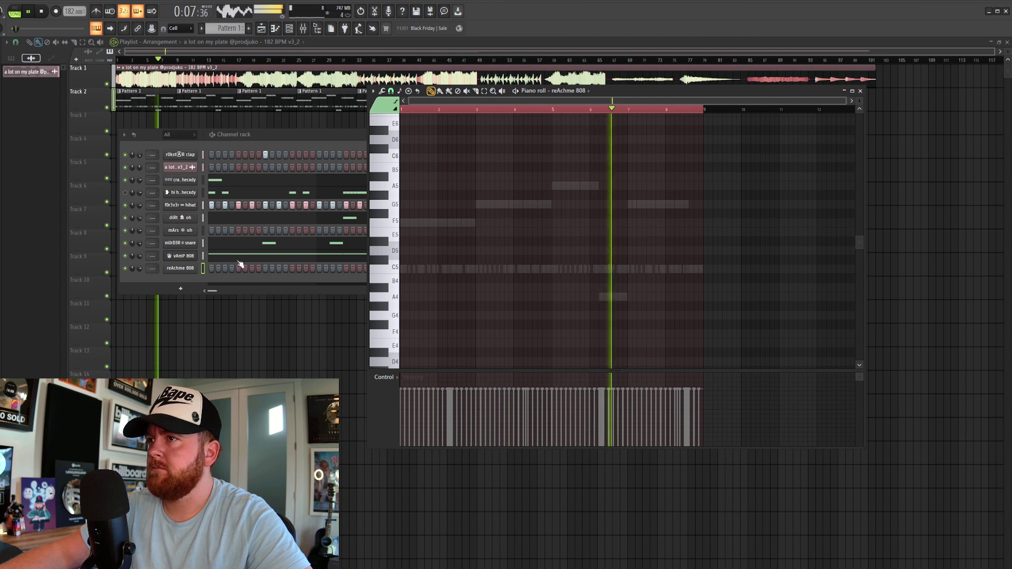
- Solo the f0r3v3r hihat channel, bring the original hi-hat channel back in, and listen to both layers together
left_click(144, 254)
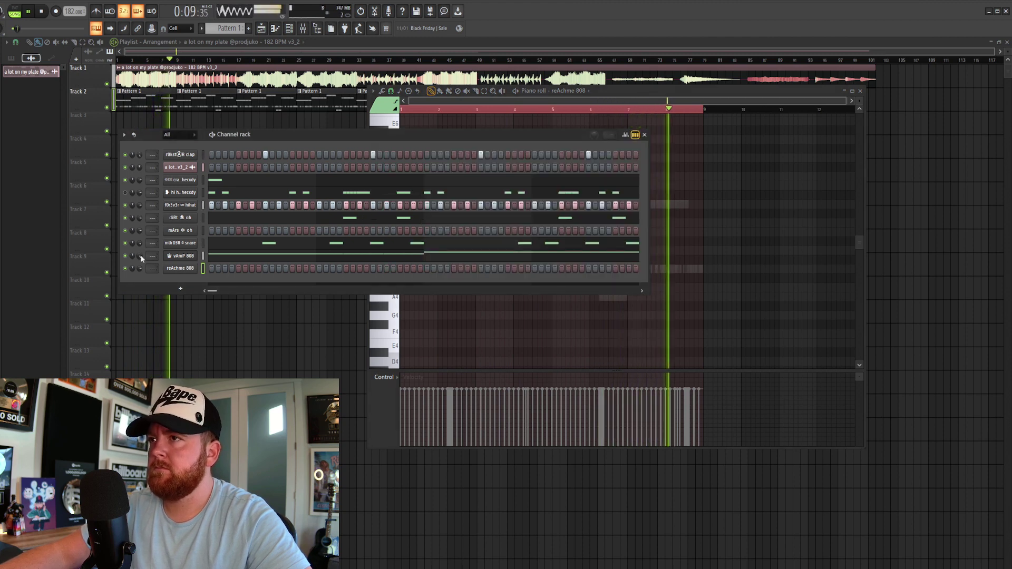
key("space")
right_click(125, 205)
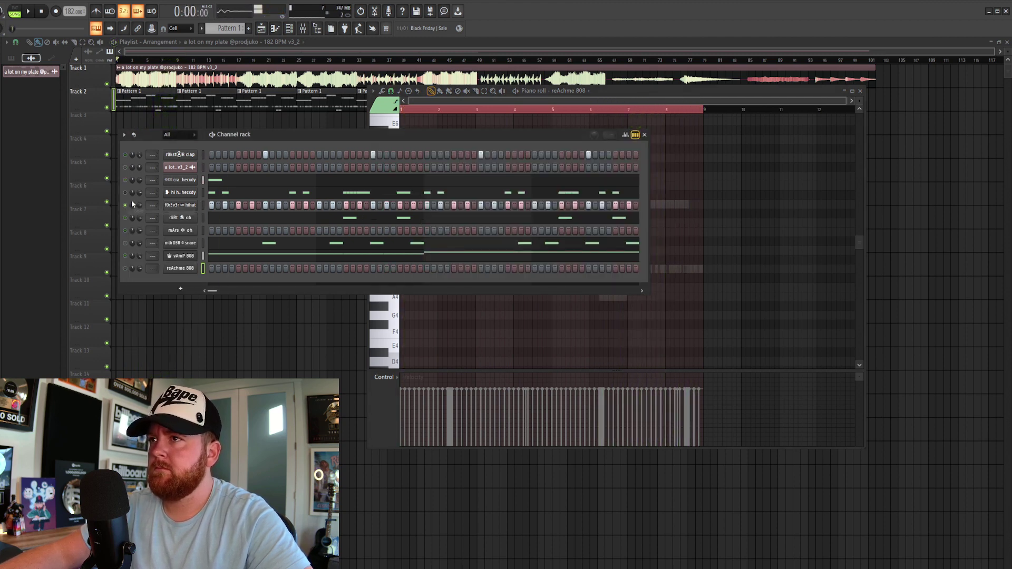
key("space")
left_click(125, 193)
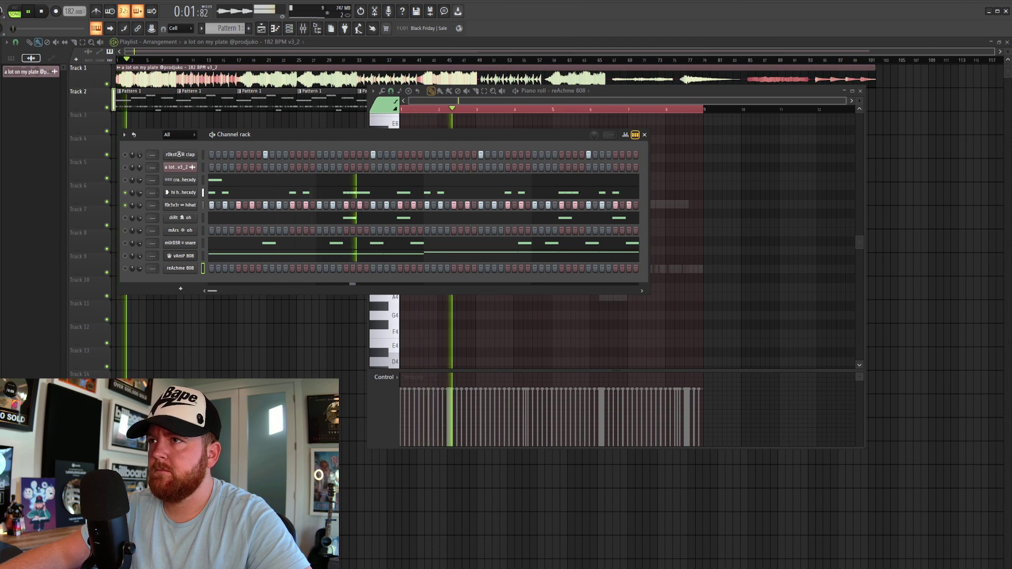
left_click(264, 197)
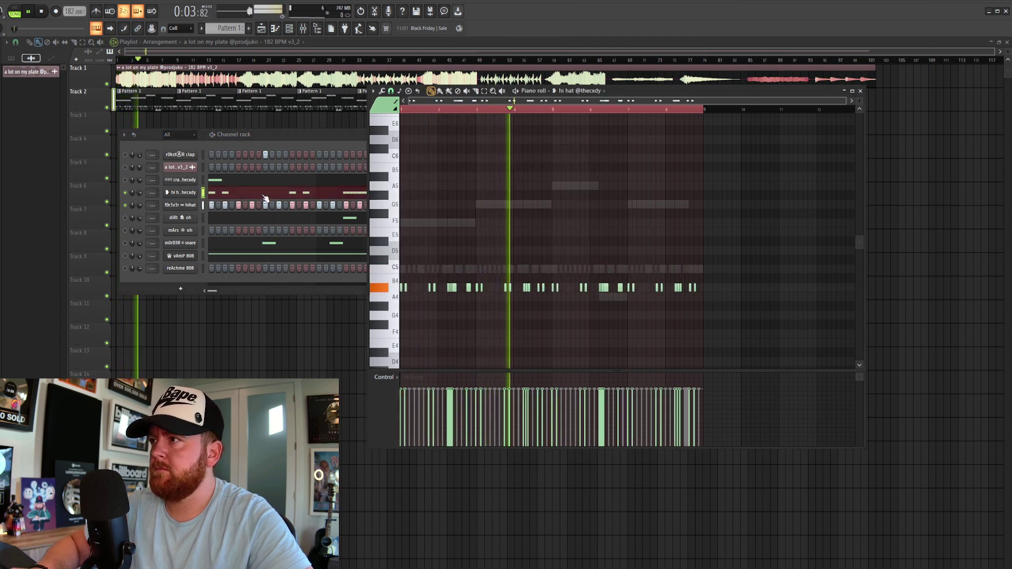
left_click(140, 210)
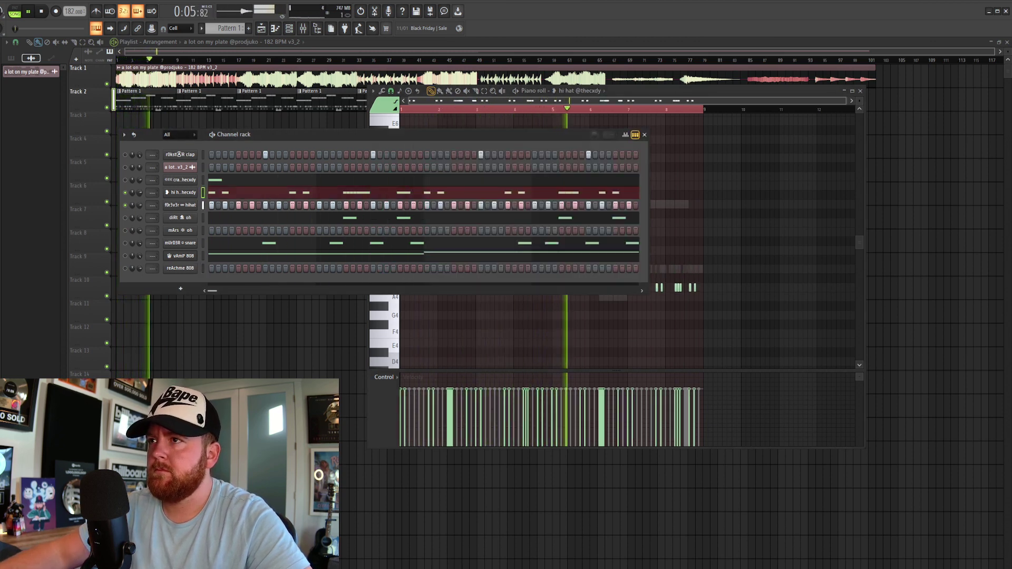
- Raise the fade-out and trim amounts on the f0r3v3r hihat sample to shorten its tail, and stop playback
left_click(180, 205)
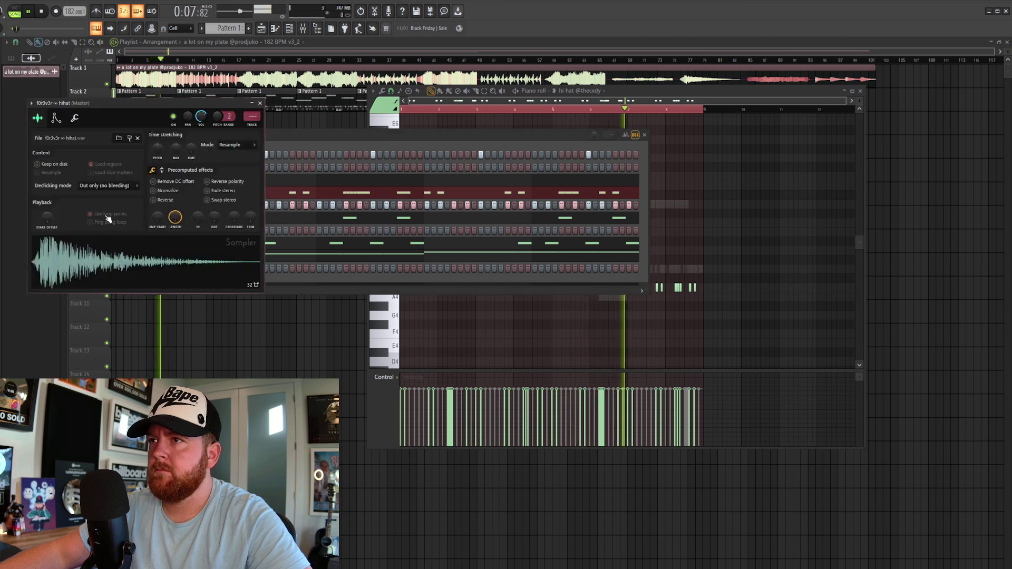
mouse_move(213, 216)
left_mouse_down()
mouse_move(213, 208)
mouse_move(250, 208)
mouse_move(214, 225)
left_mouse_up()
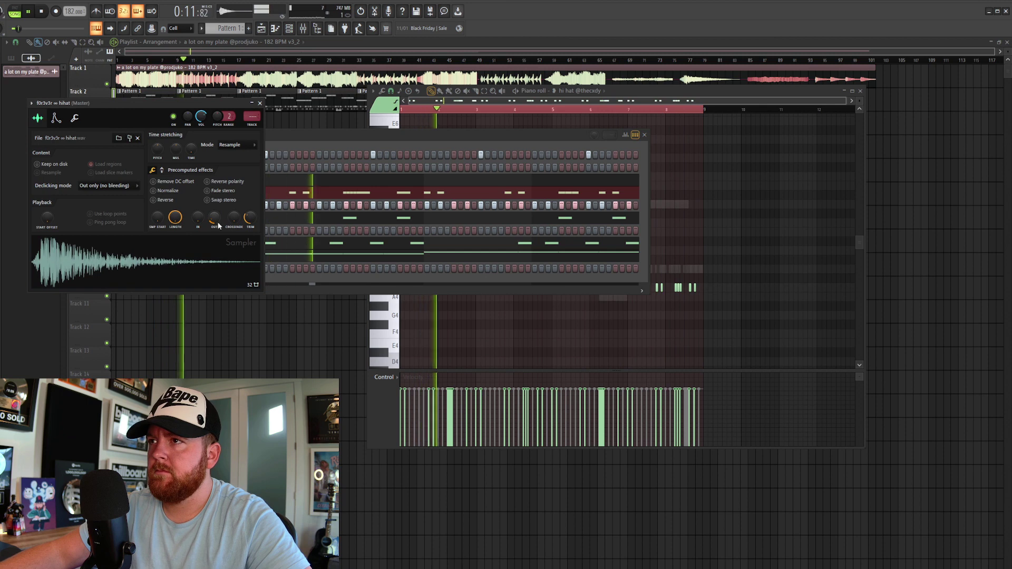
left_click(260, 103)
key("space")
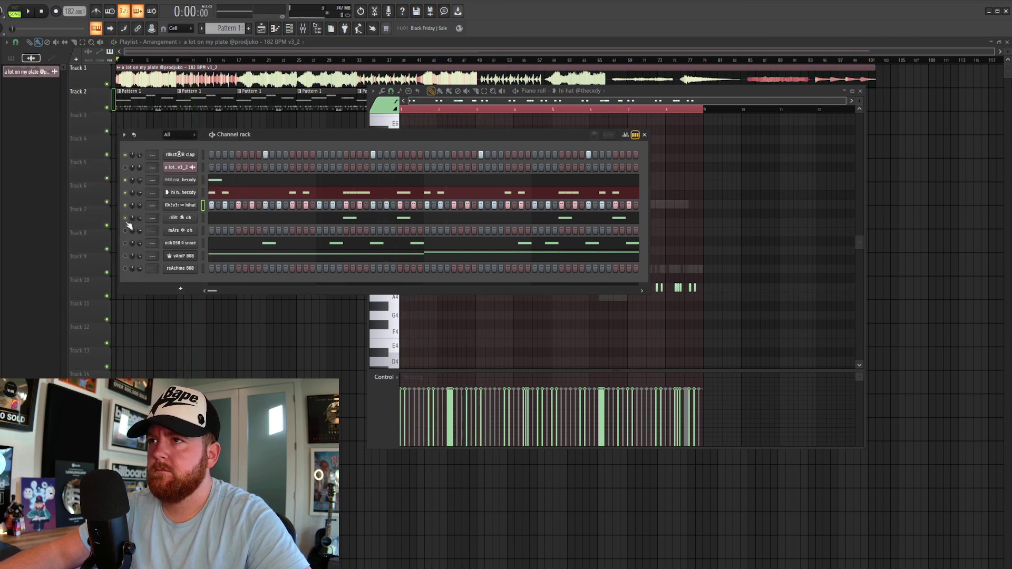
- Play the beat with the drum and 808 channels unmuted to hear the layered hi-hats in context
key("space")
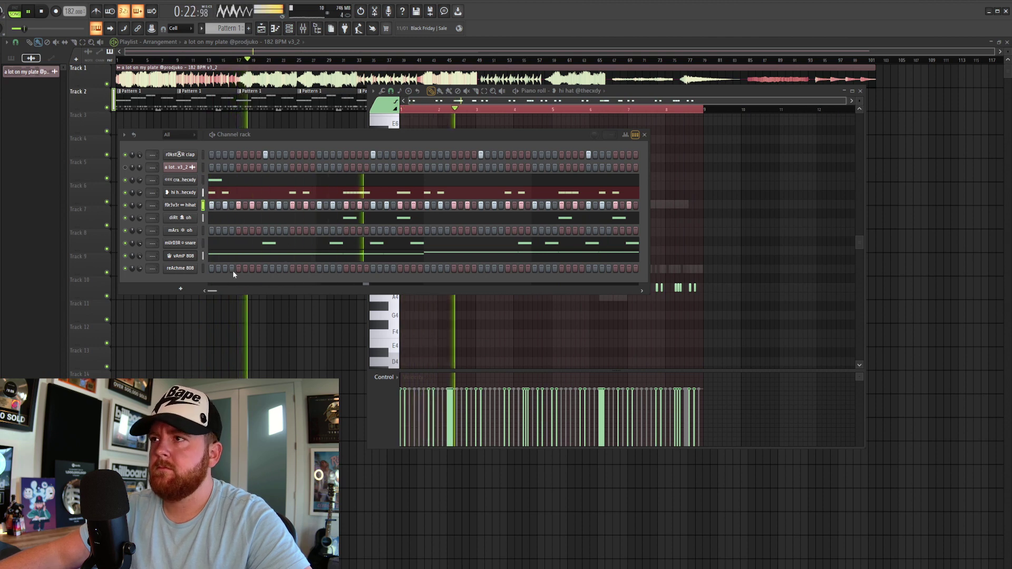
key("space")
key("space")
key("space")
- Replace all the f0r3v3r hihat notes with two adjacent one-step C5 notes at the pattern's start, the second one softer
left_click(219, 205)
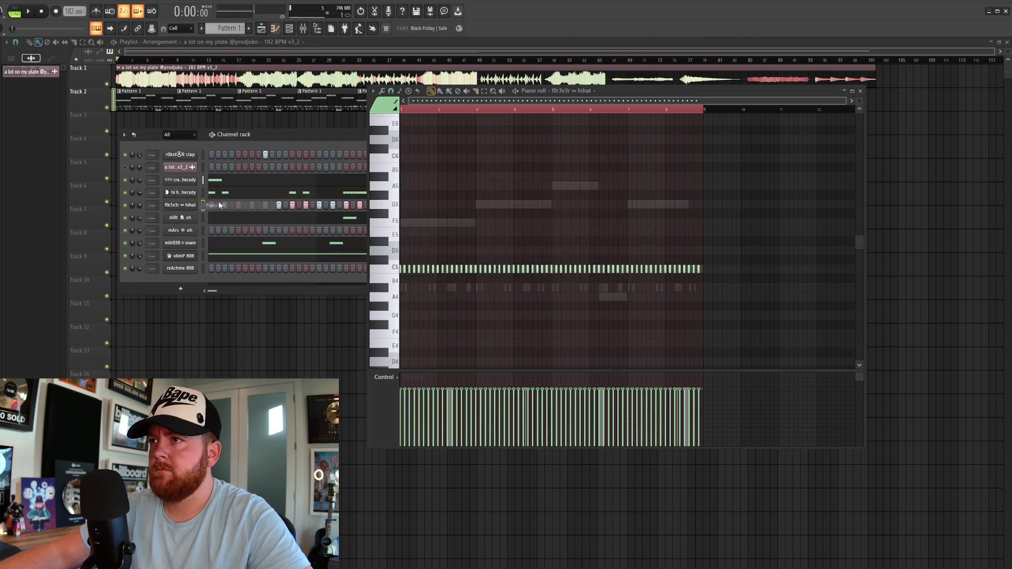
key("ctrl+a")
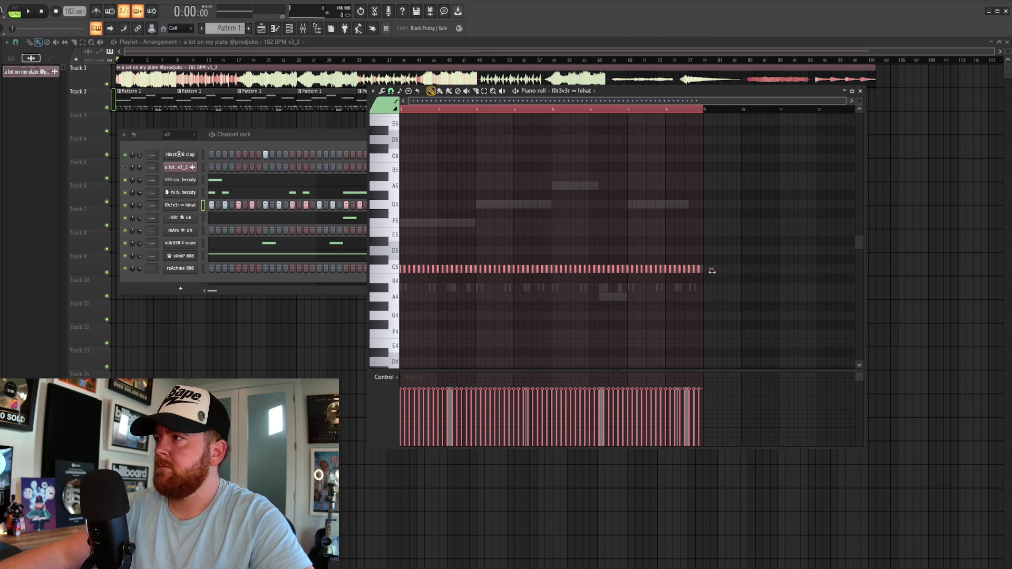
left_click_drag(711, 271, 435, 274)
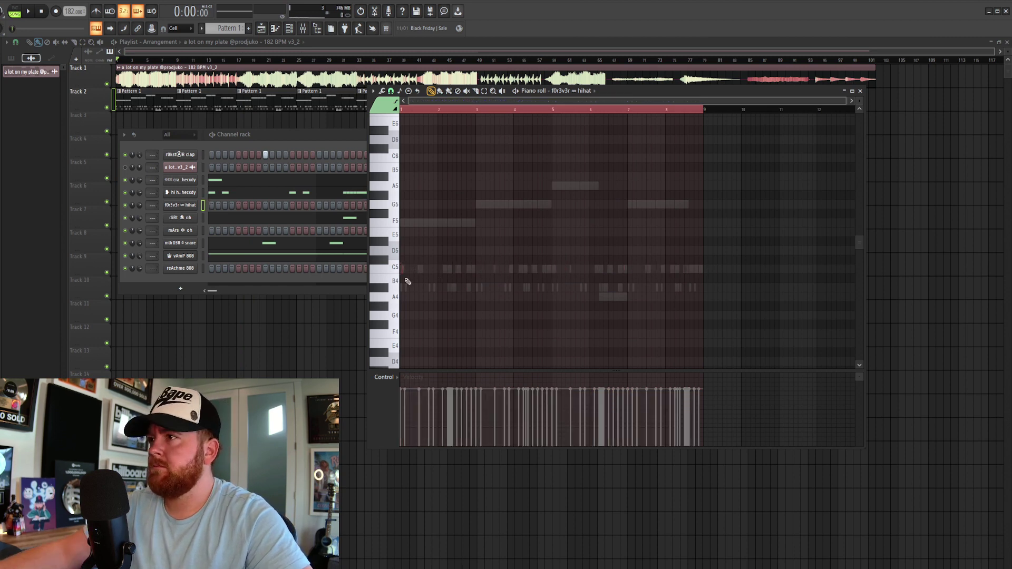
scroll(434, 107, "up", 4)
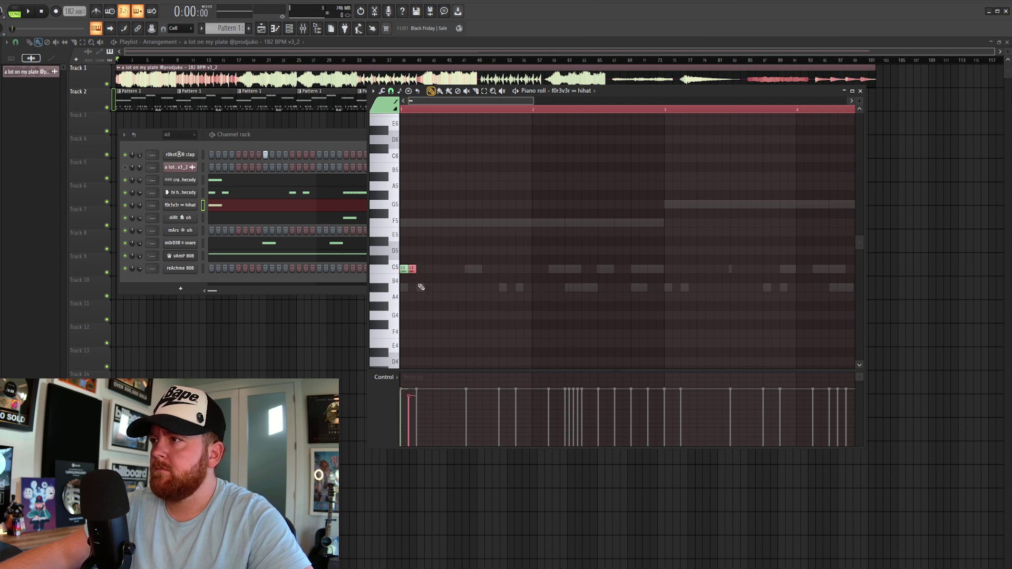
left_click(421, 112)
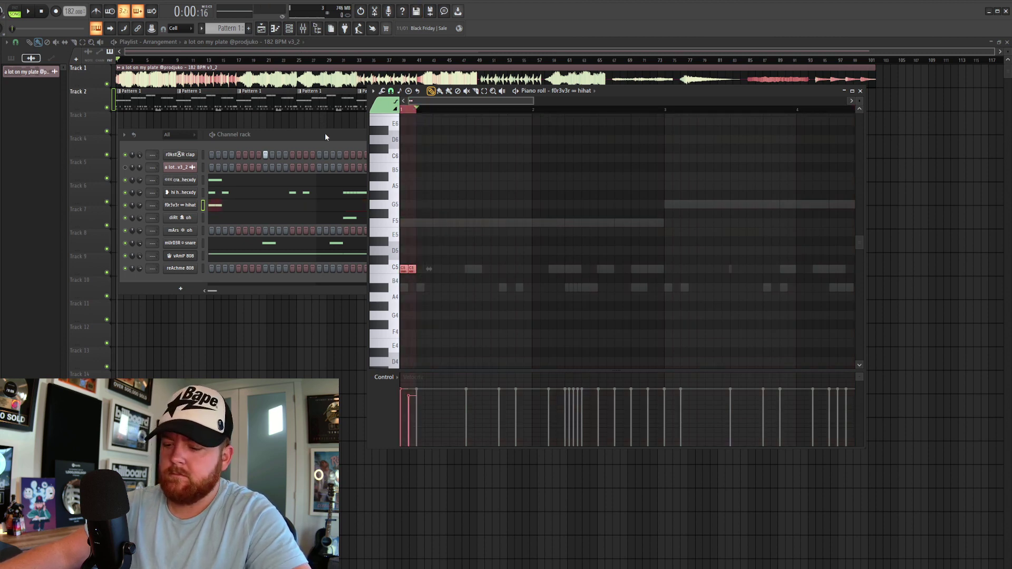
- Try filling the f0r3v3r hihat pattern through bar 8 with back-to-back copies of the two C5 notes
key("ctrl+b")
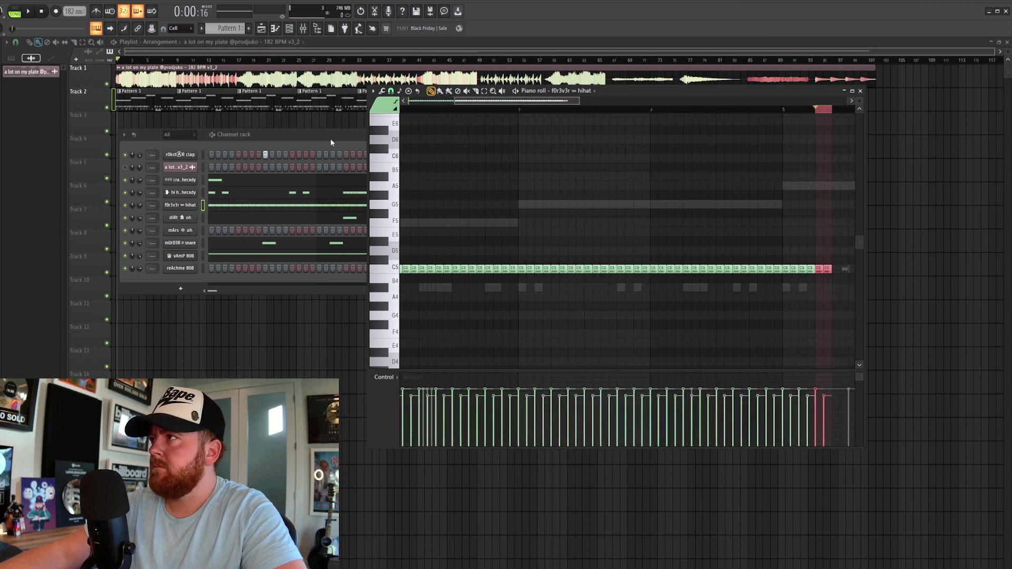
key("ctrl+b")
key("ctrl+b")
scroll(623, 310, "down", 3)
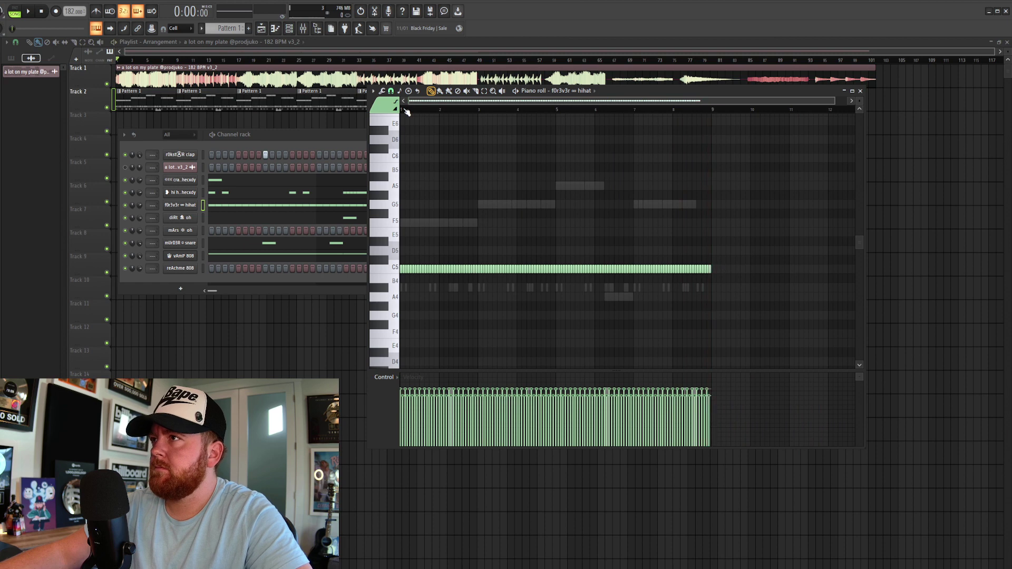
key("space")
key("space")
scroll(440, 252, "up", 3)
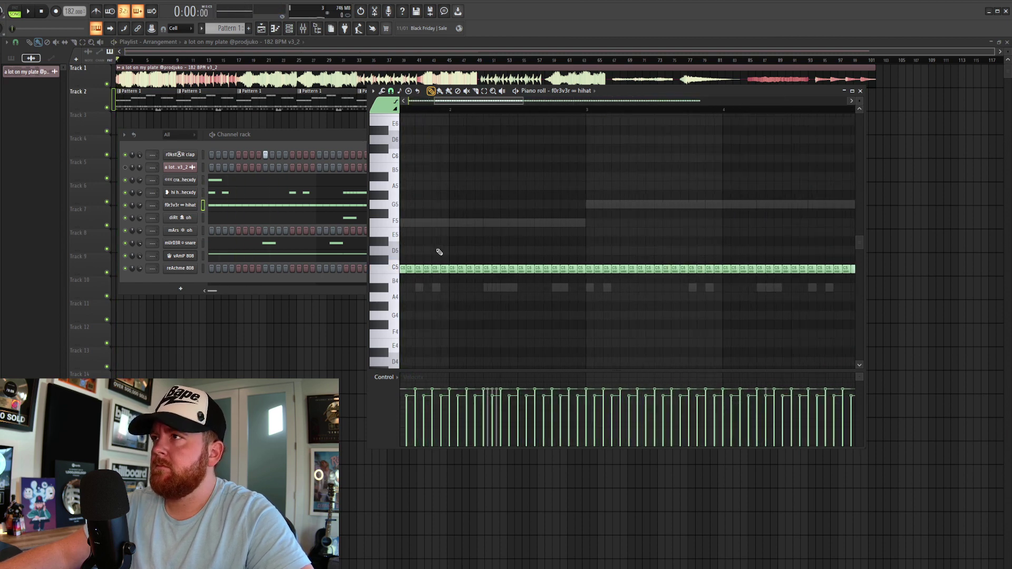
scroll(440, 252, "up", 2)
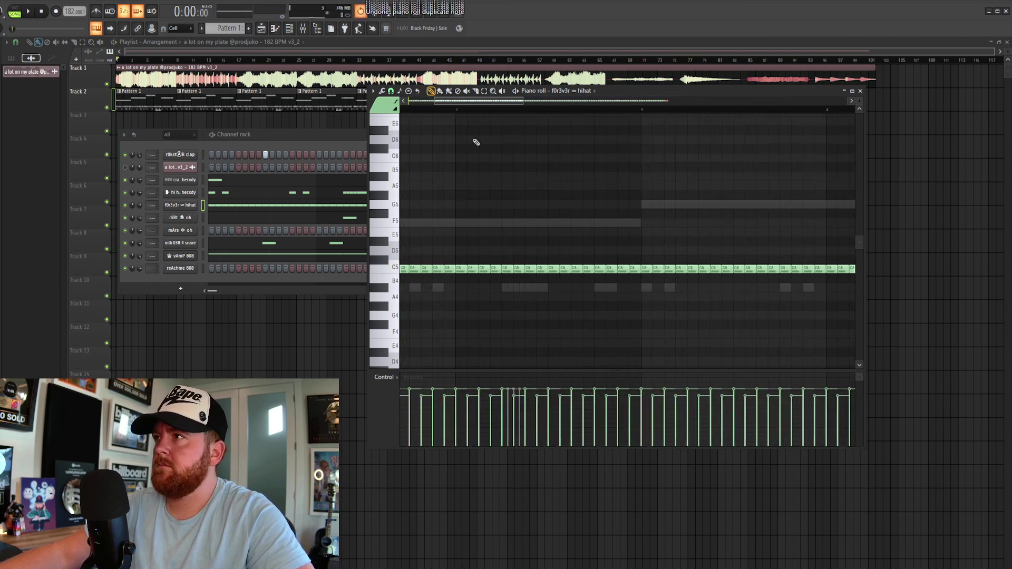
key("ctrl+z")
key("ctrl+z")
key("ctrl+z")
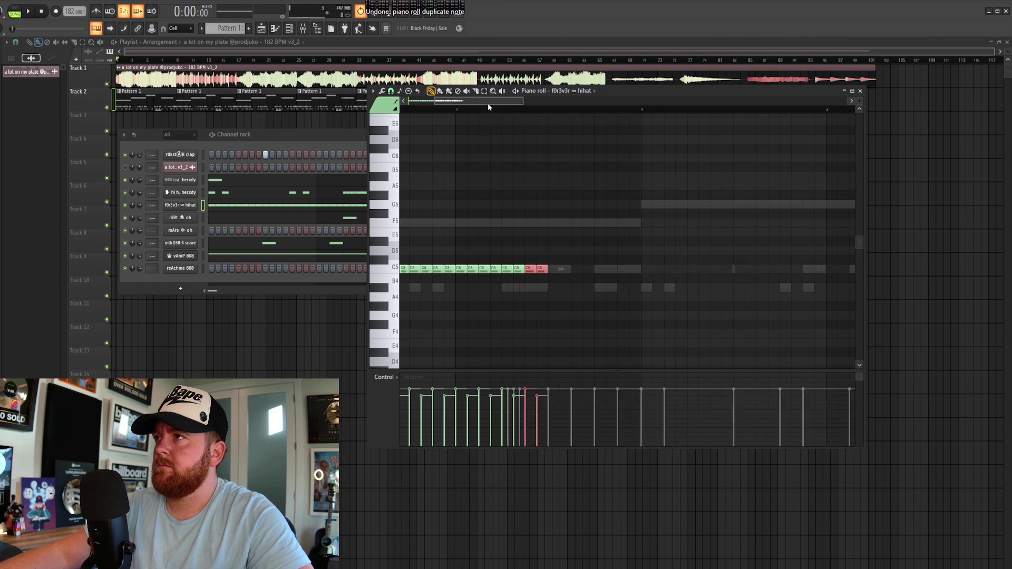
- Space the two f0r3v3r hihat notes one step apart and duplicate the pair through the end of bar 8
left_click_drag(489, 100, 463, 100)
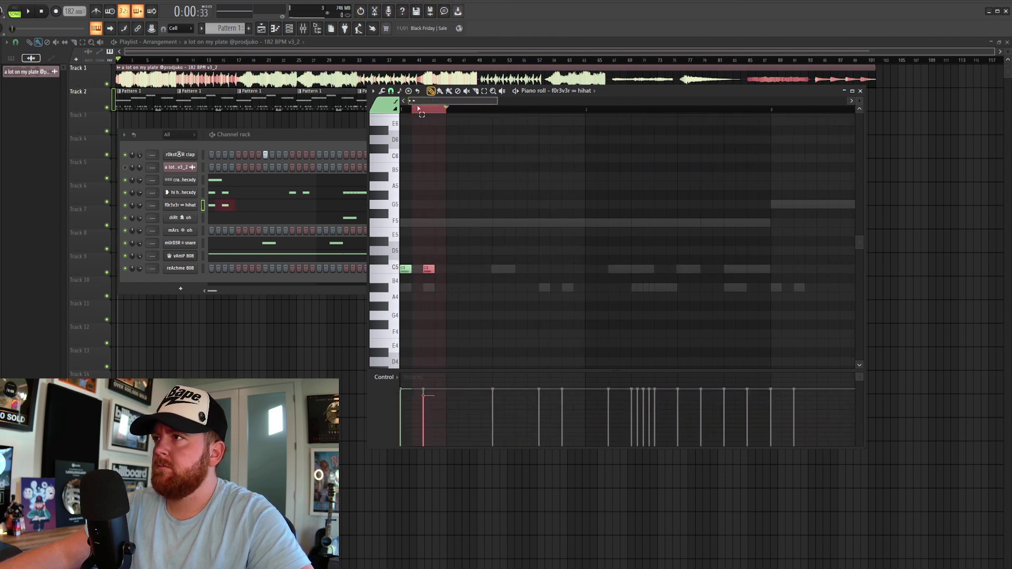
key("ctrl+b")
key("ctrl+b")
key("ctrl+b")
key("ctrl+b")
key("ctrl+b")
key("ctrl+b")
key("ctrl+b")
key("ctrl+b")
key("ctrl+b")
key("ctrl+b")
key("ctrl+b")
key("ctrl+b")
key("ctrl+b")
key("ctrl+b")
key("ctrl+b")
key("ctrl+b")
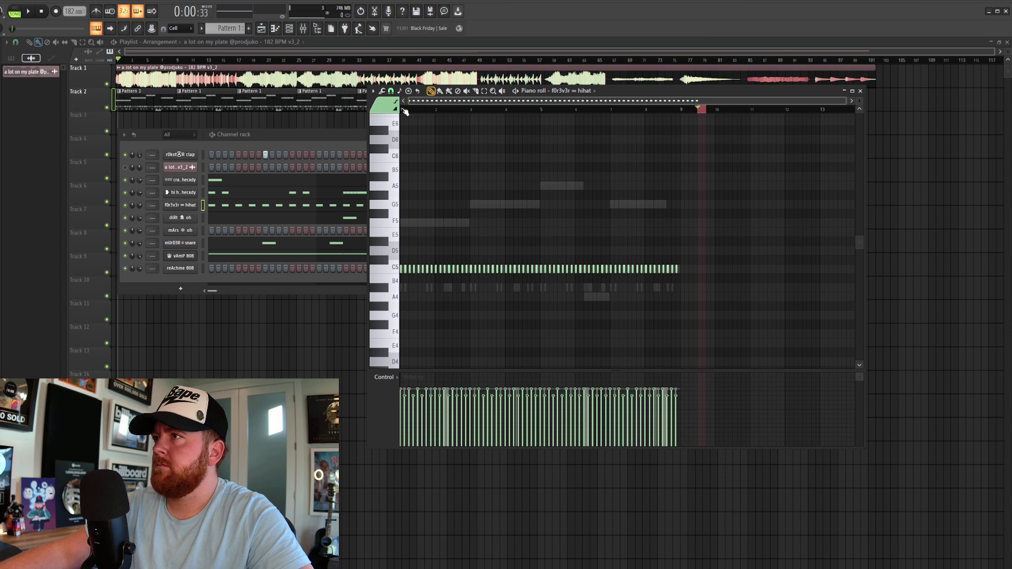
- Route the melody loop channel to mixer insert 1 and load Fruity parametric EQ 2 in its first effect slot
left_click(255, 139)
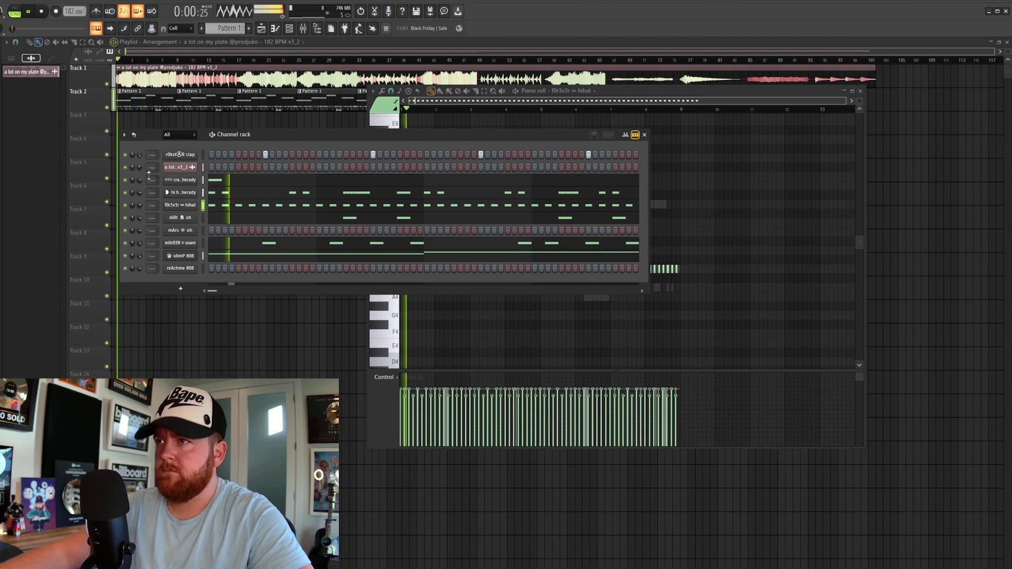
left_click(178, 167)
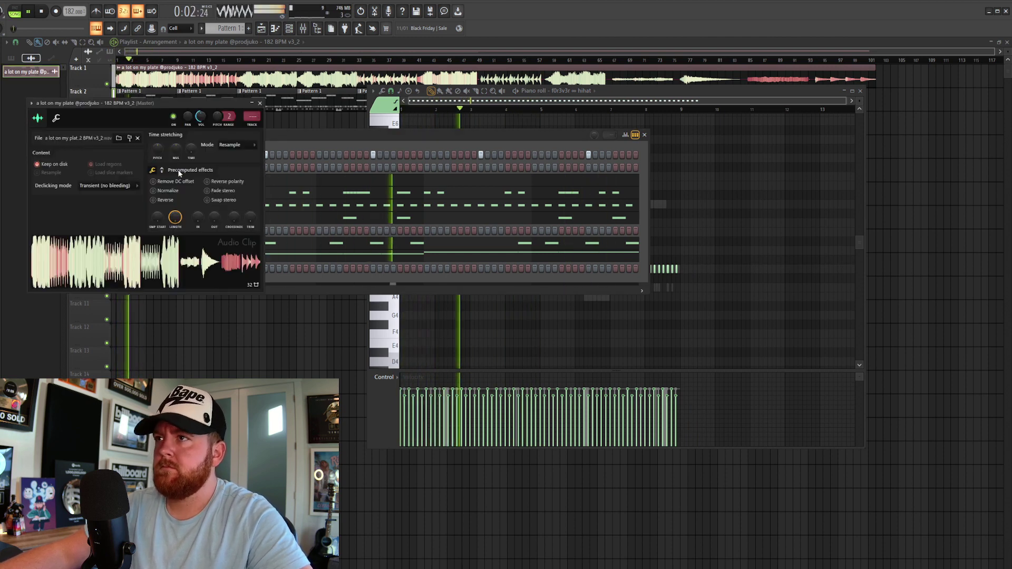
key("ctrl+l")
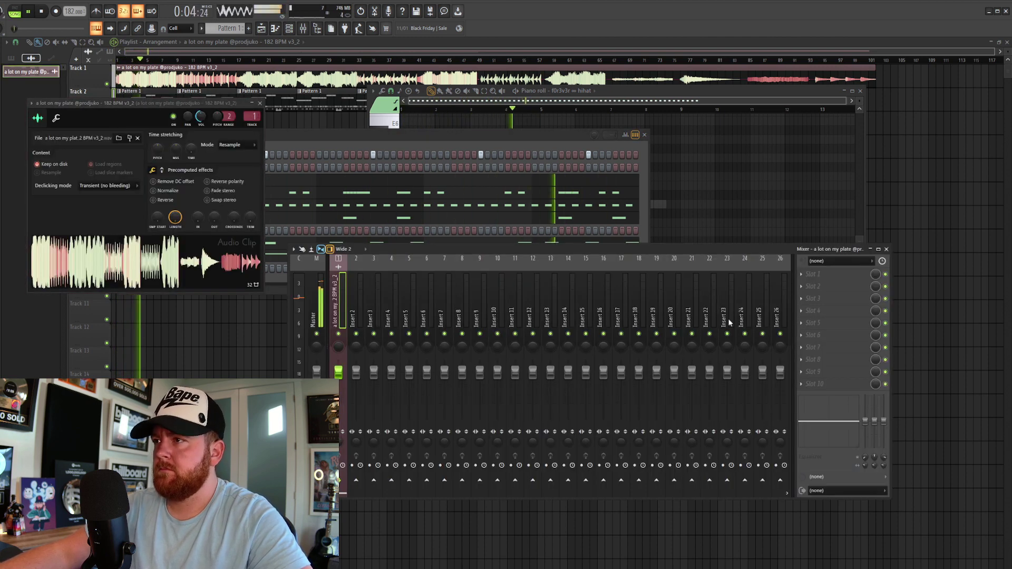
left_click(822, 274)
left_click(604, 248)
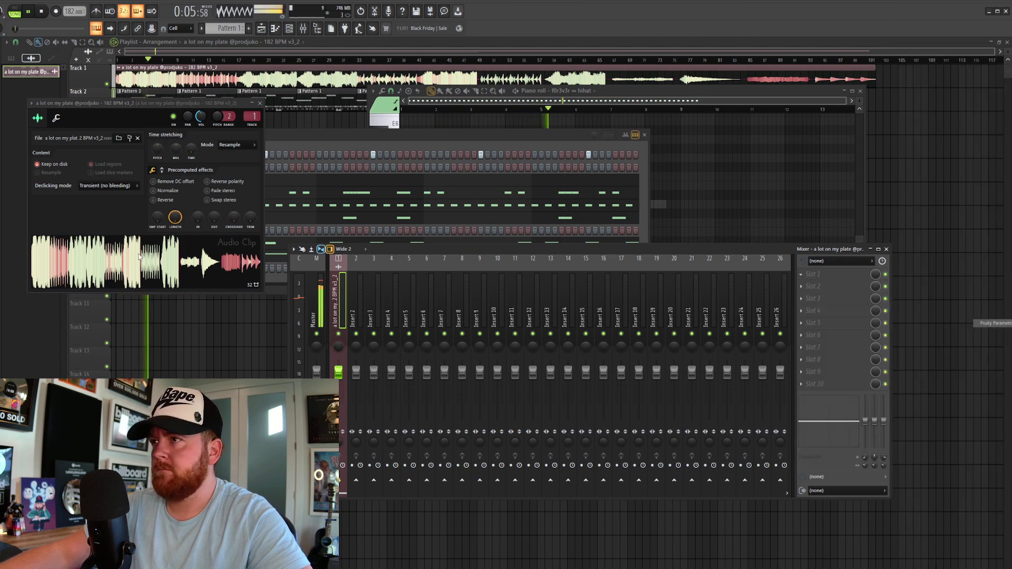
- Apply the 20Hz + 18kHz cut preset to the melody's EQ, raise the low-cut frequency, and restart playback
left_click(316, 126)
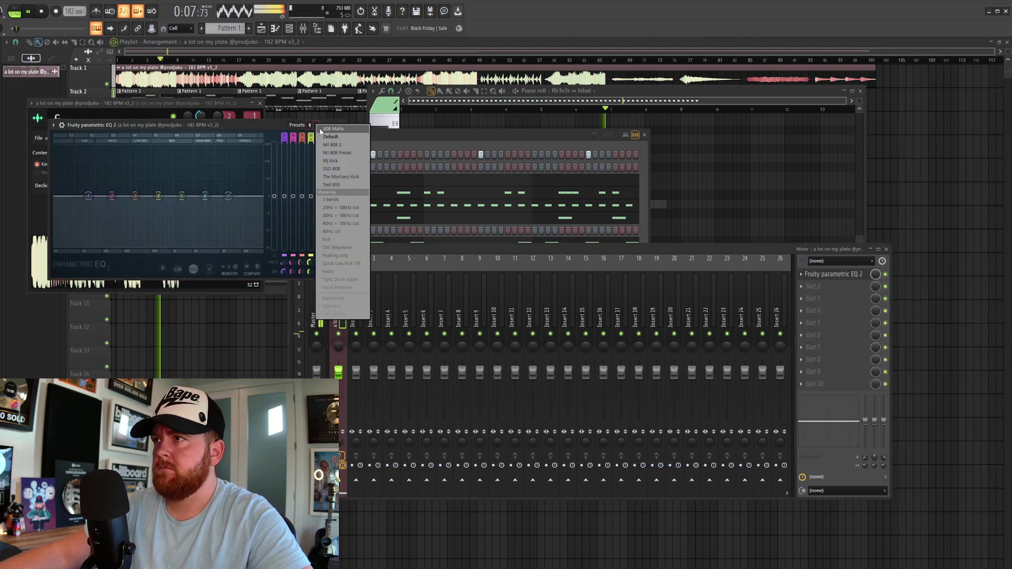
left_click(343, 208)
left_click_drag(77, 196, 119, 196)
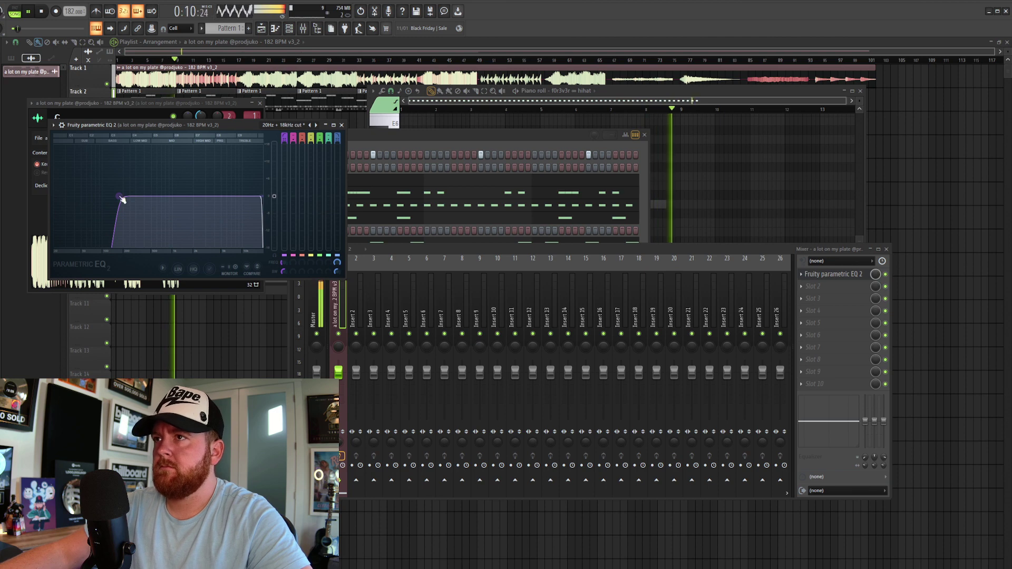
key("space")
key("space")
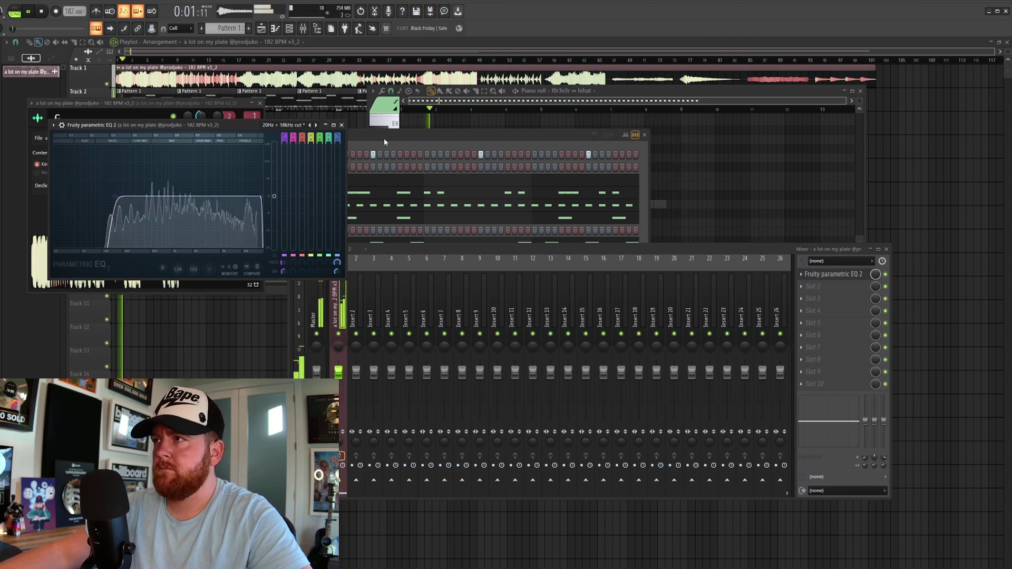
- Close the open editing windows and delete all the Pattern 1 clips from Track 2 of the playlist
key("F6")
key("F12")
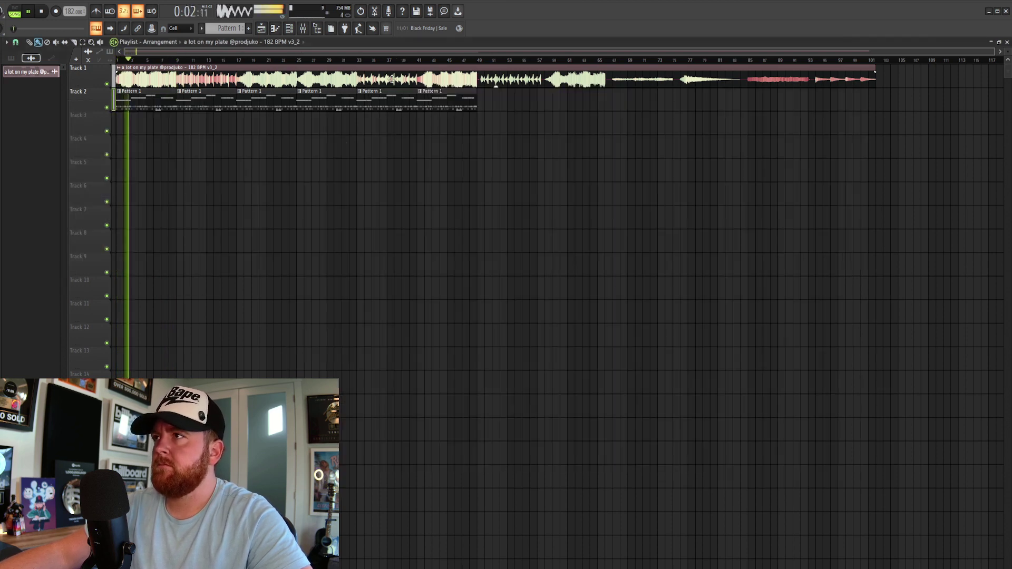
right_click(163, 93)
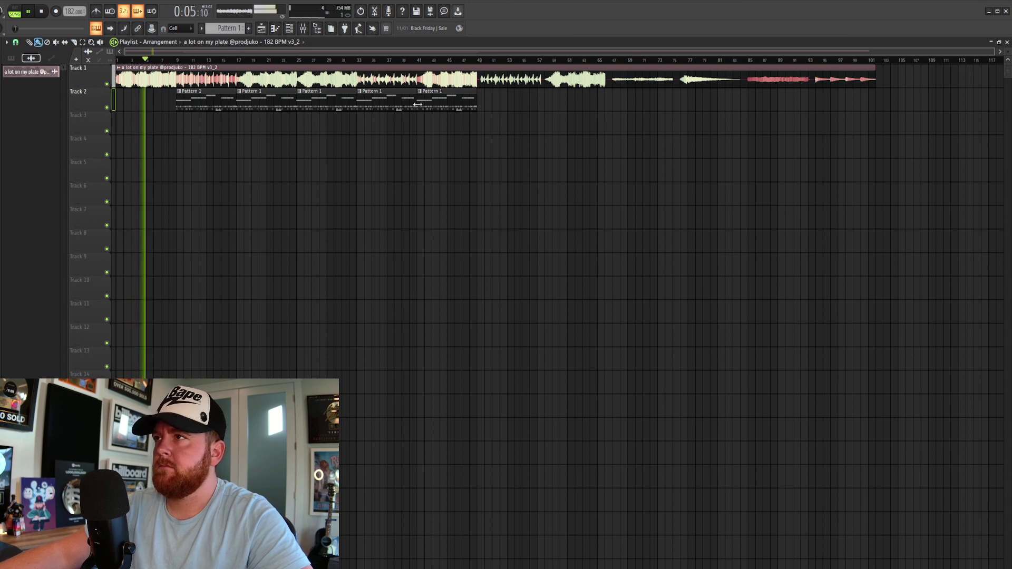
left_click_drag(176, 87, 402, 118)
key("Delete")
- Split Pattern 1 by channel and place all the split patterns on Tracks 3 to 9, starting at bar 9
left_click(227, 28)
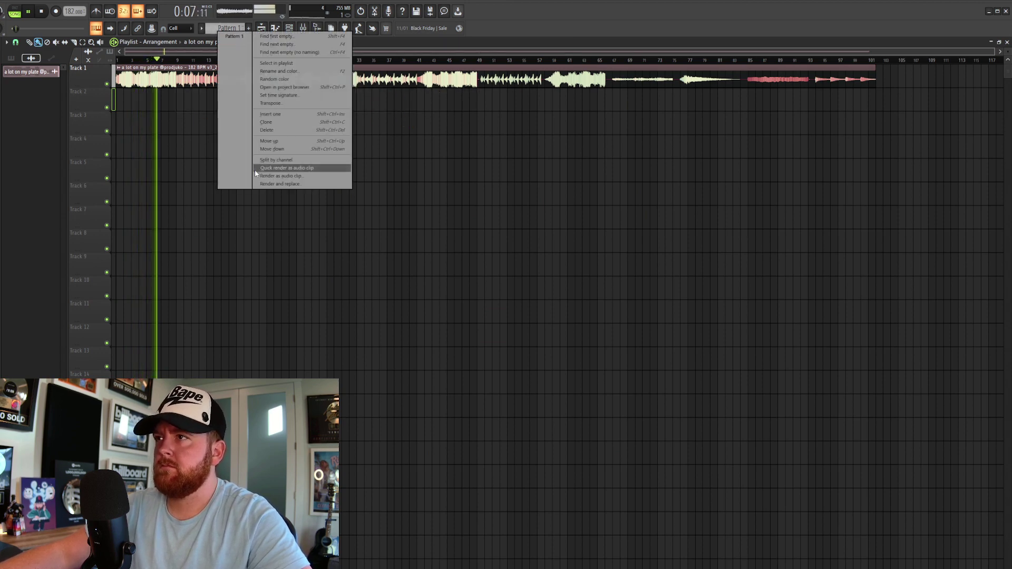
left_click(275, 159)
left_click(45, 150, "shift")
left_click_drag(45, 151, 179, 126)
- Duplicate the block of split pattern clips three times through bar 40 and deselect the clips
key("ctrl+b")
key("ctrl+b")
key("ctrl+b")
key("ctrl+d")
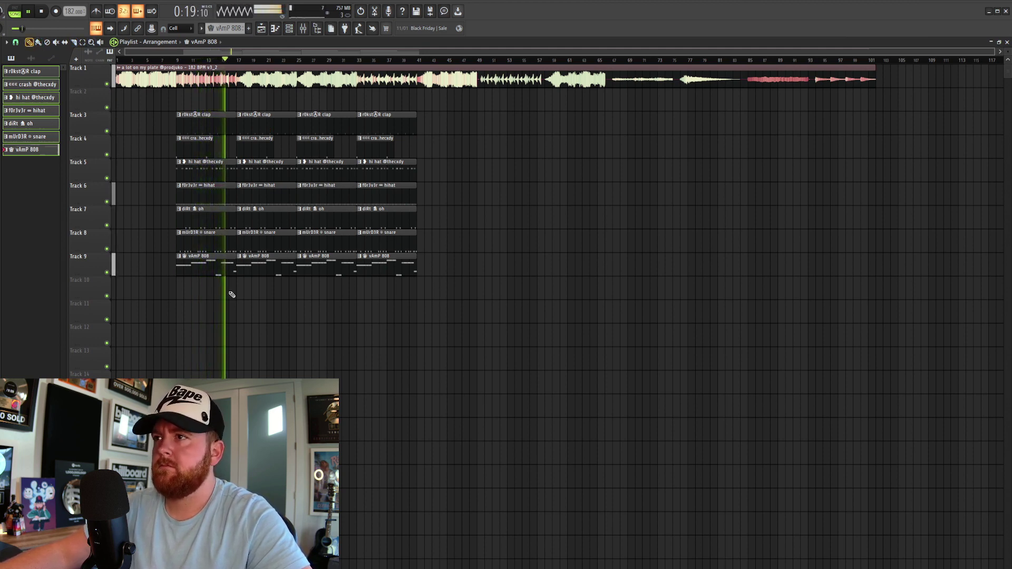
- Open the vAmP 808 piano roll and lower the second A5 note in bar 5 an octave to A4, keeping the first at A5
double_click(222, 266)
left_click(210, 264)
double_click(210, 264)
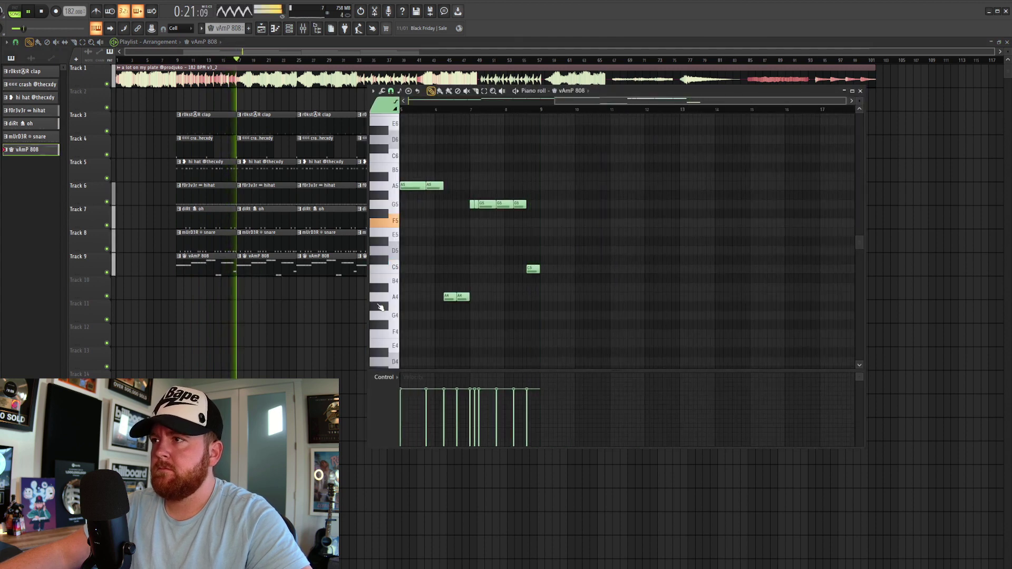
left_click(598, 188)
key("ctrl+Down")
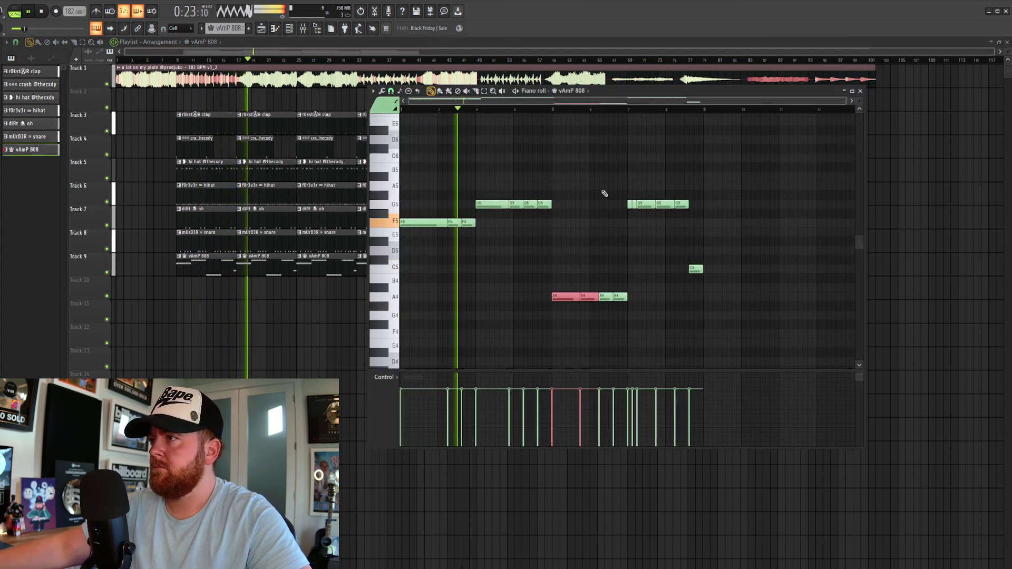
left_click(562, 297)
key("ctrl+Up")
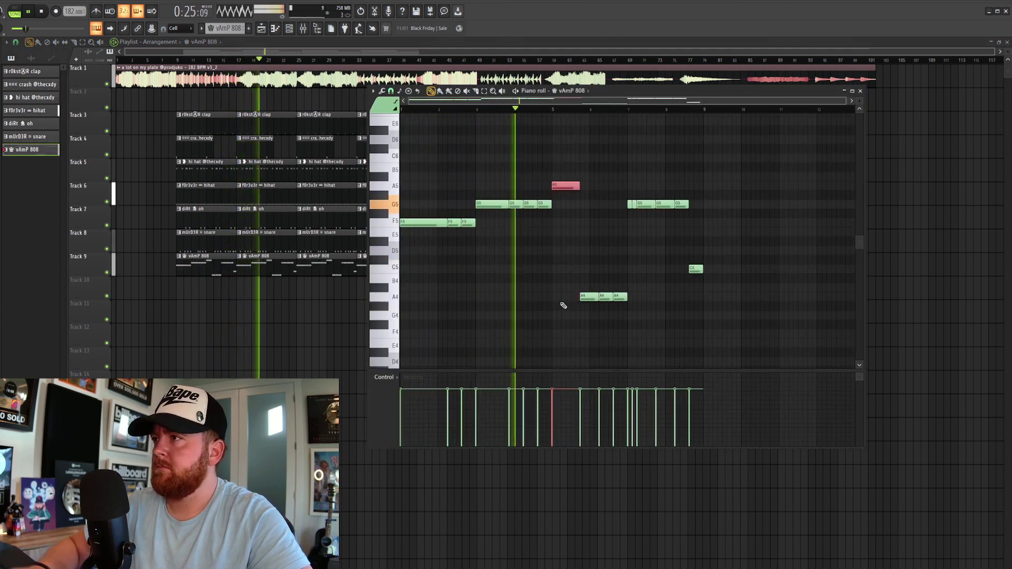
- Deselect the 808 notes, close the piano roll, and play the playlist from the start with Track 1 soloed
key("ctrl+d")
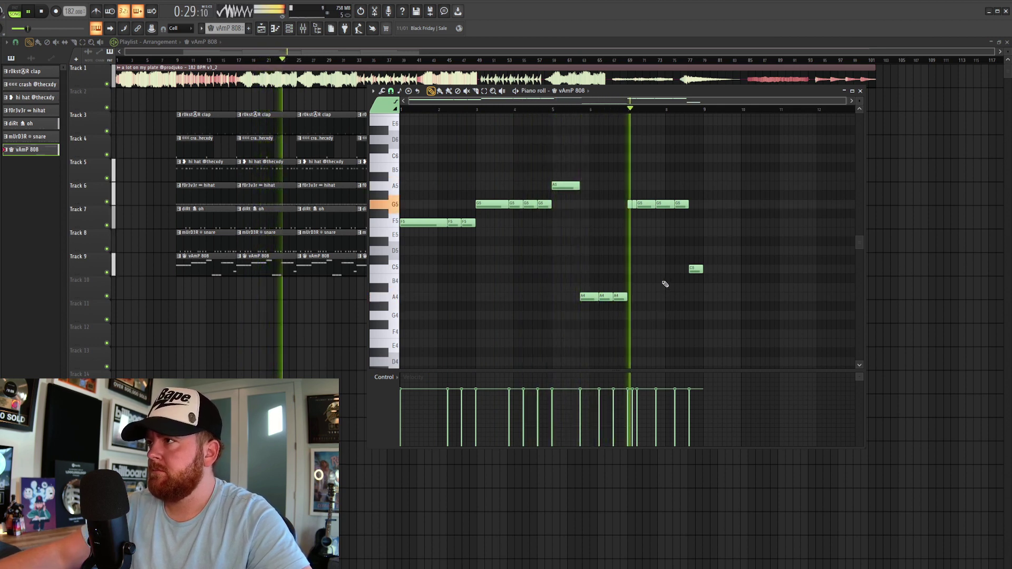
key("F7")
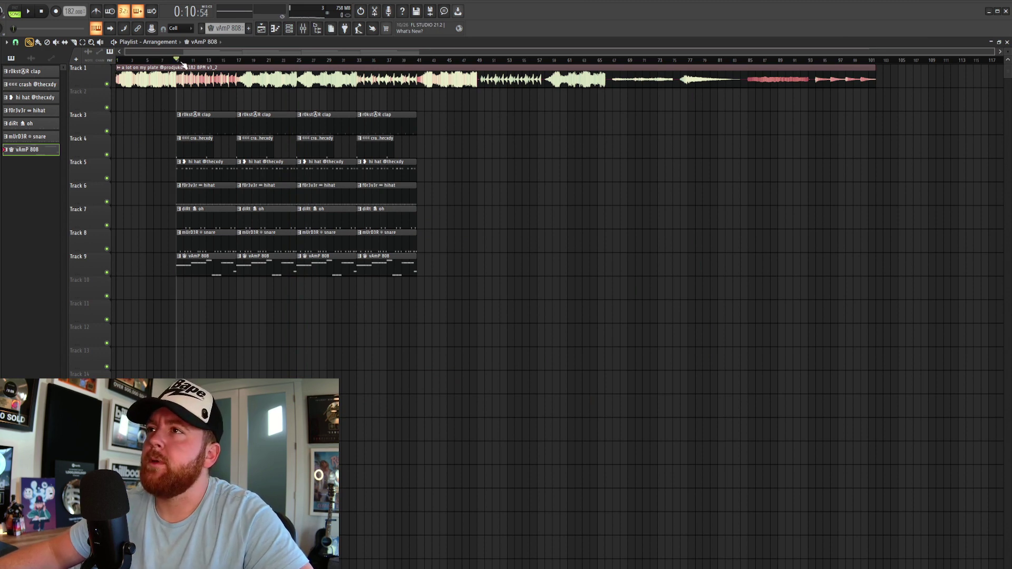
left_click(107, 84, "ctrl")
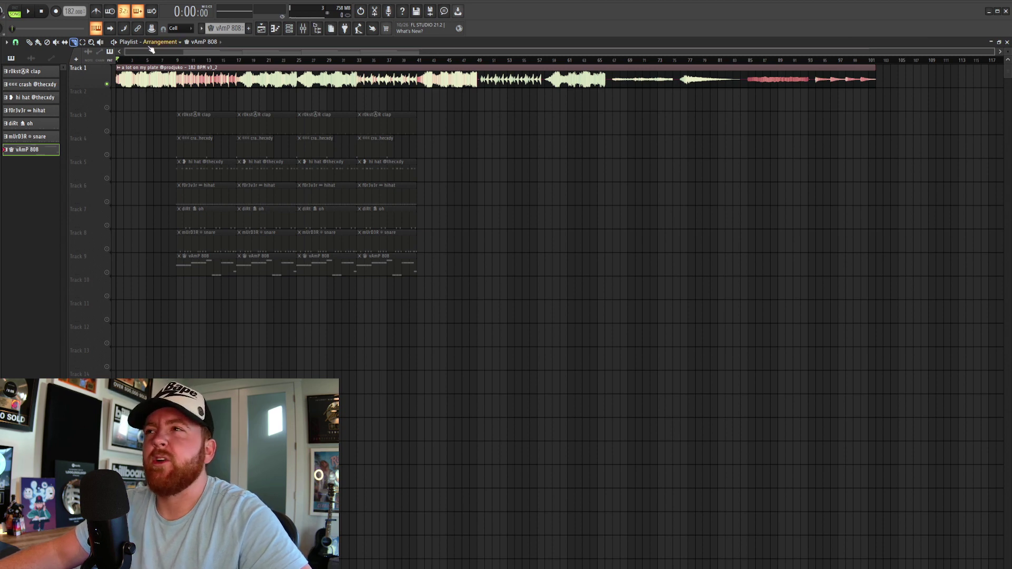
key("space")
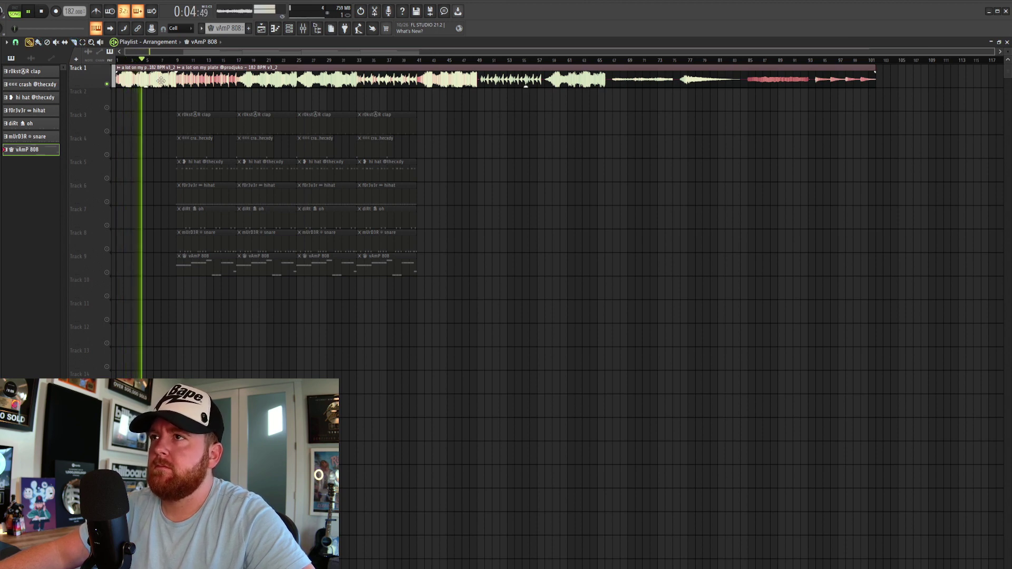
- Audition the melody's successive sections on Track 1 by playing from several points between bar 1 and bar 77
left_click(191, 60)
left_click(246, 60)
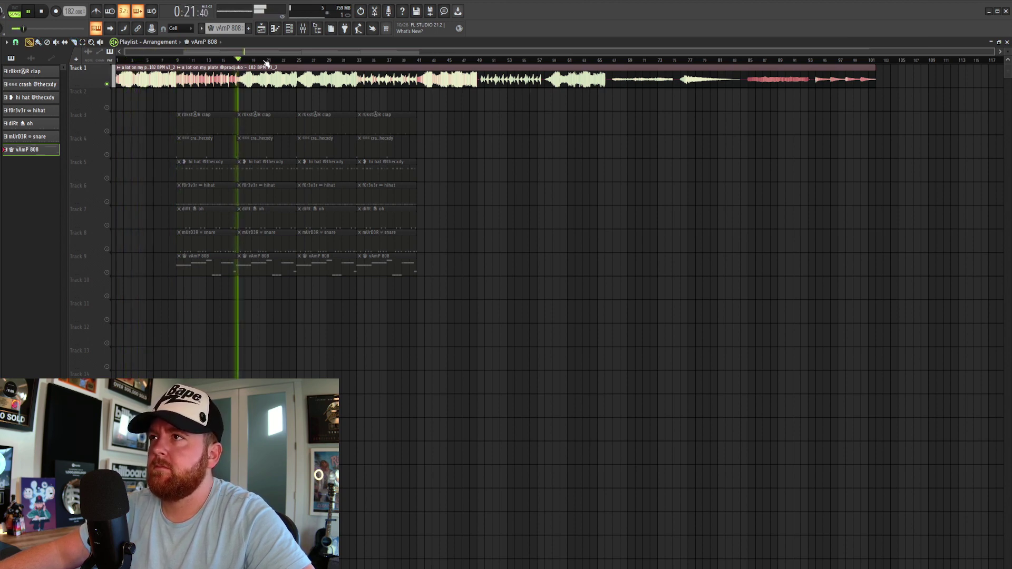
left_click(304, 61)
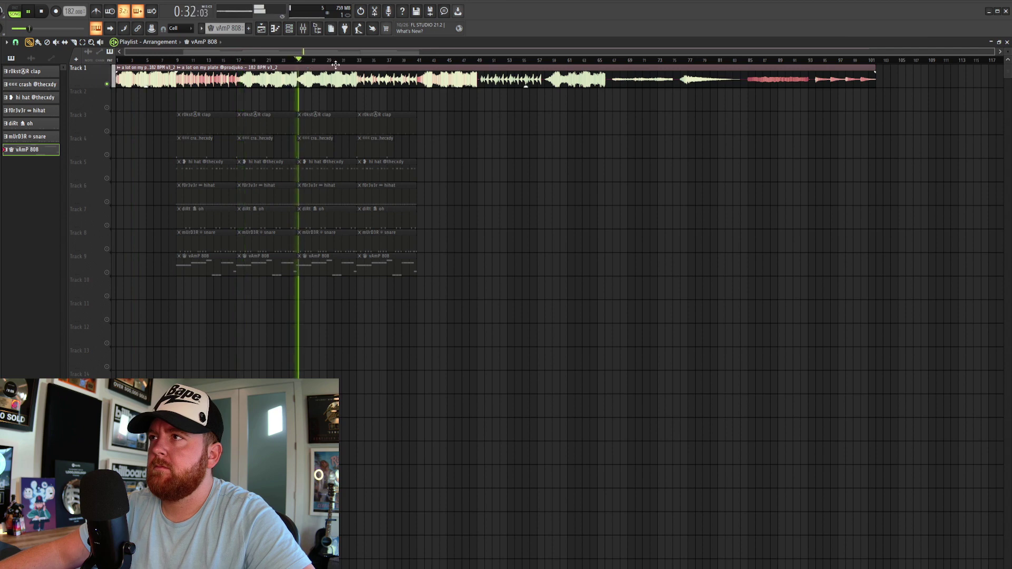
left_click(363, 61)
left_click(428, 60)
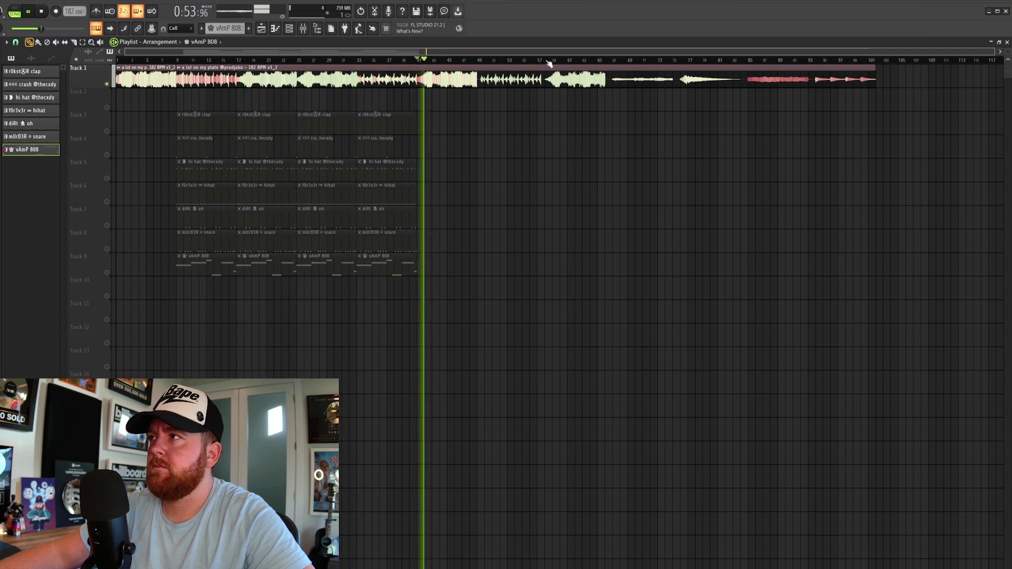
left_click_drag(546, 61, 484, 61)
left_click(686, 61)
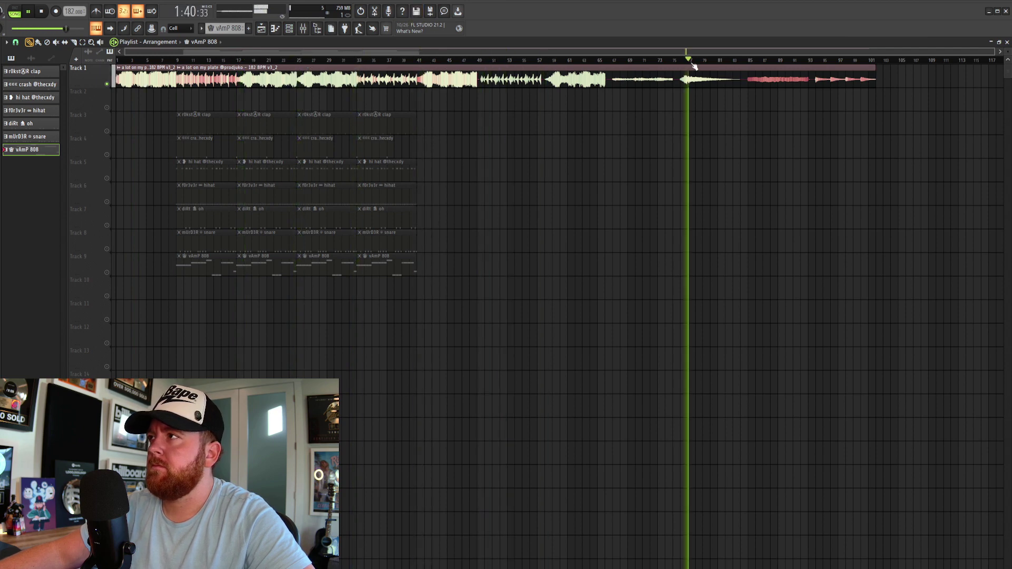
left_click(118, 60)
left_click(181, 61)
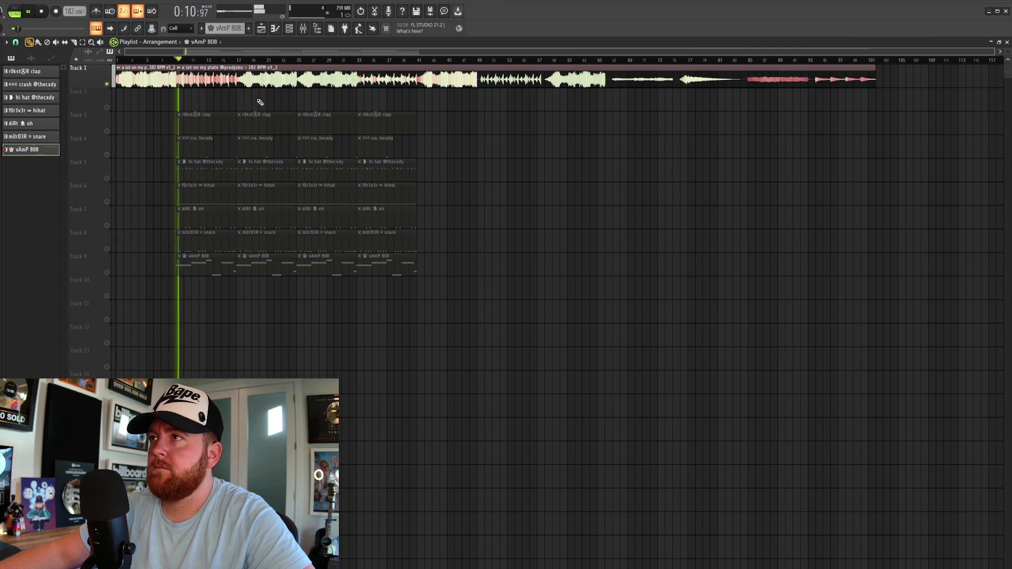
- Slice the Track 1 melody at bars 25 and 41 and move the section between them to Track 2 at bar 49
left_click(239, 60)
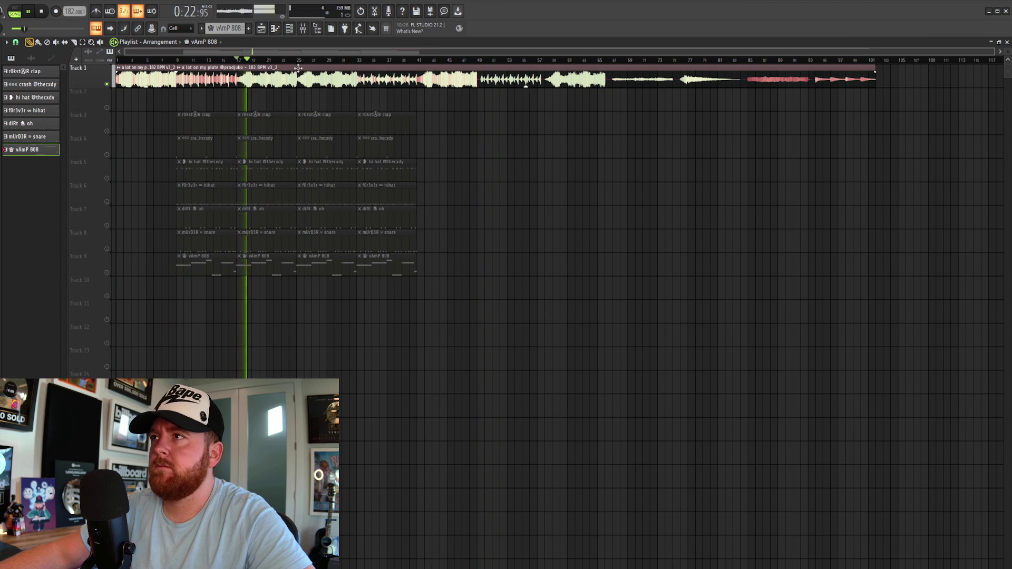
left_click(299, 60)
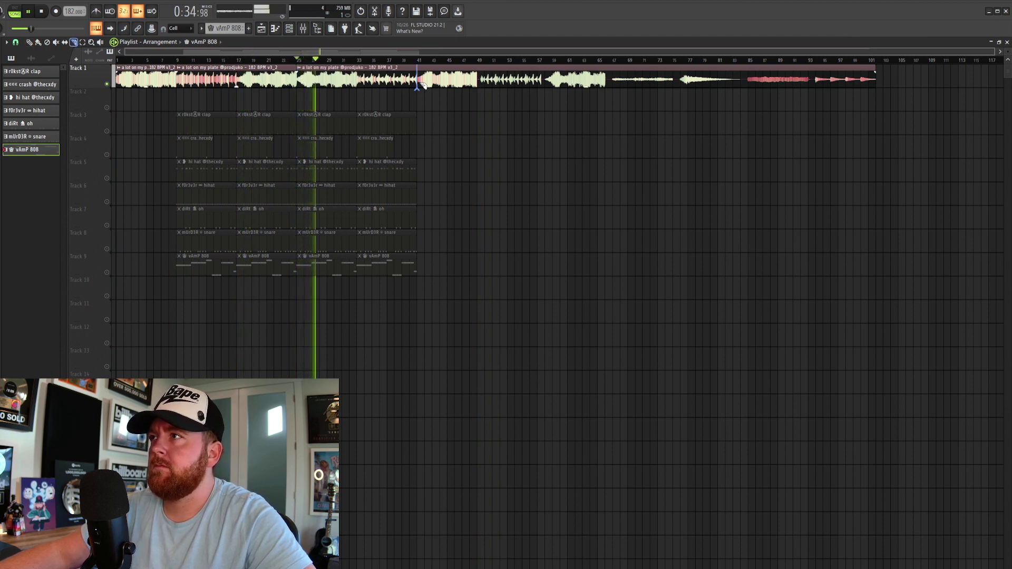
left_click_drag(329, 83, 525, 103)
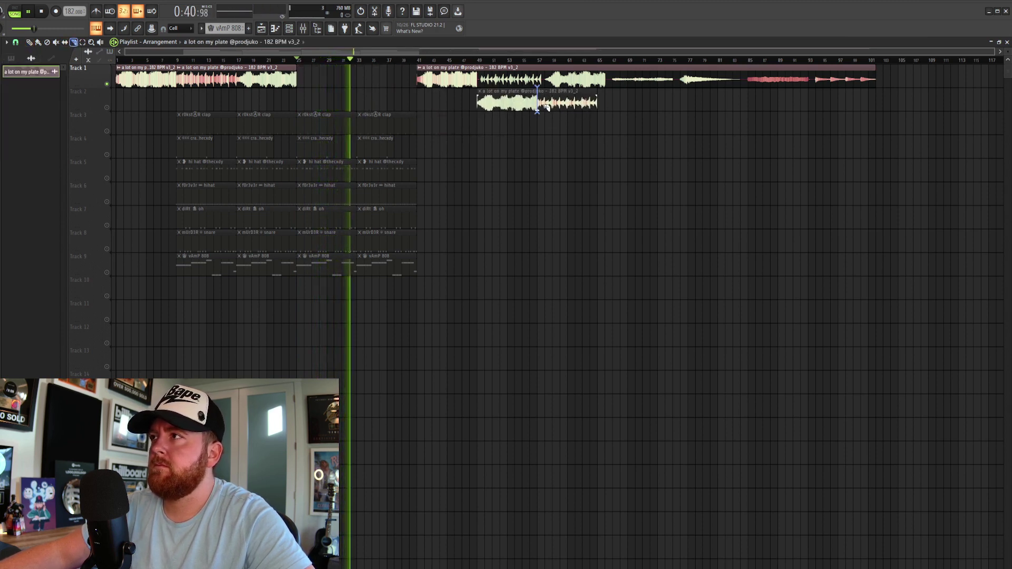
- Split the Track 2 section at bar 57 and return its second half to Track 1 at bar 25 and its first half at bar 33
key("space")
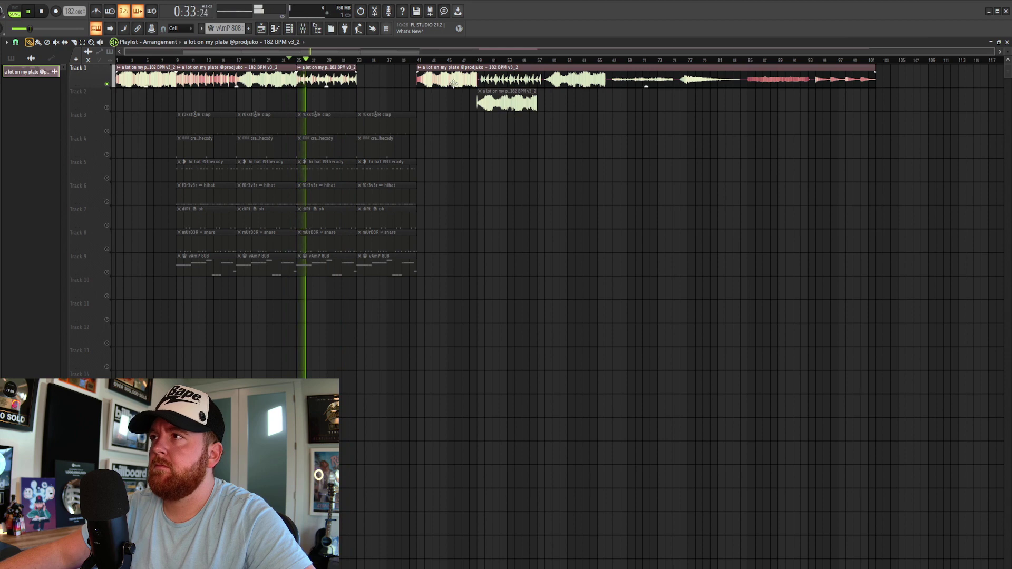
left_click_drag(516, 92, 395, 79)
left_click(362, 60)
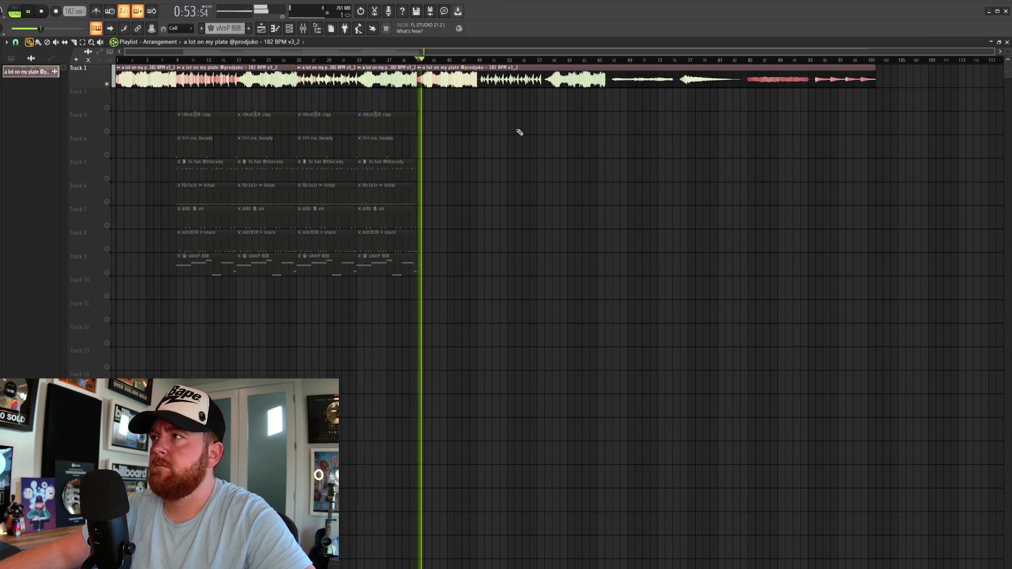
- Slice the Track 1 melody clip at bar 49 and play from that cut
left_click(73, 42)
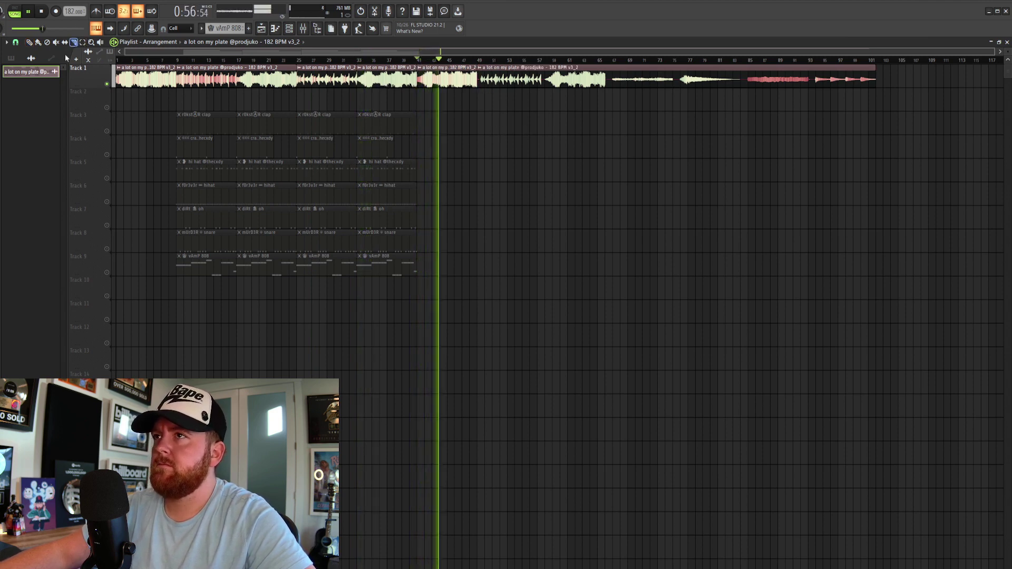
left_click(29, 41)
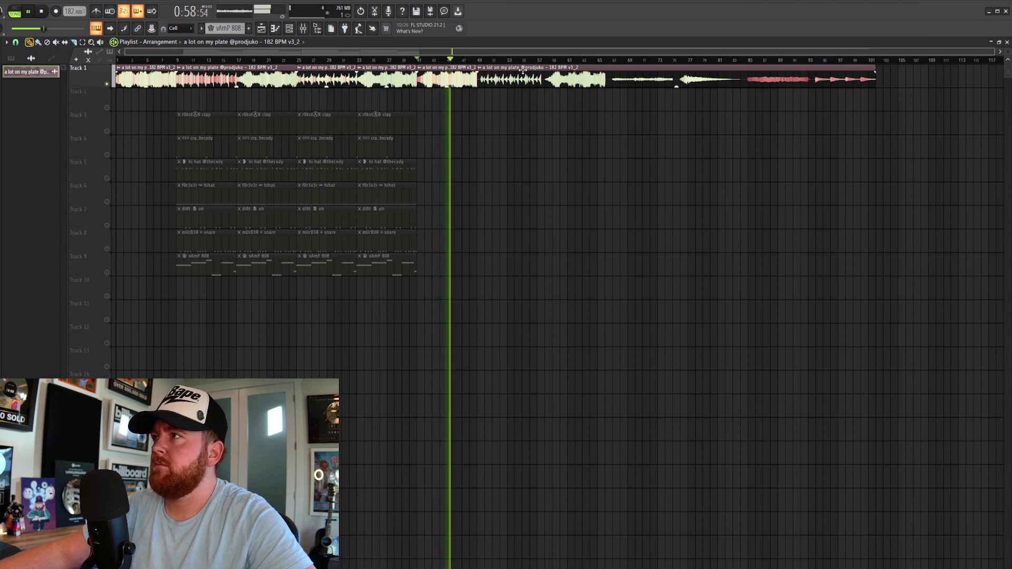
left_click(485, 60)
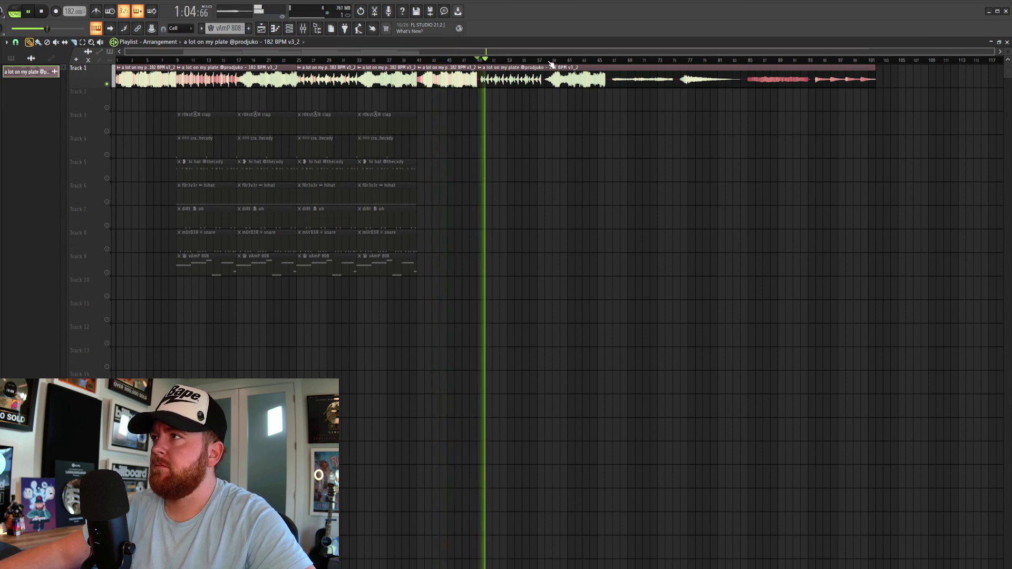
- Isolate the melody section after bar 49 by slicing the clip halfway through bar 49 and halfway through bar 57
scroll(531, 121, "up", 3)
scroll(531, 122, "up", 2)
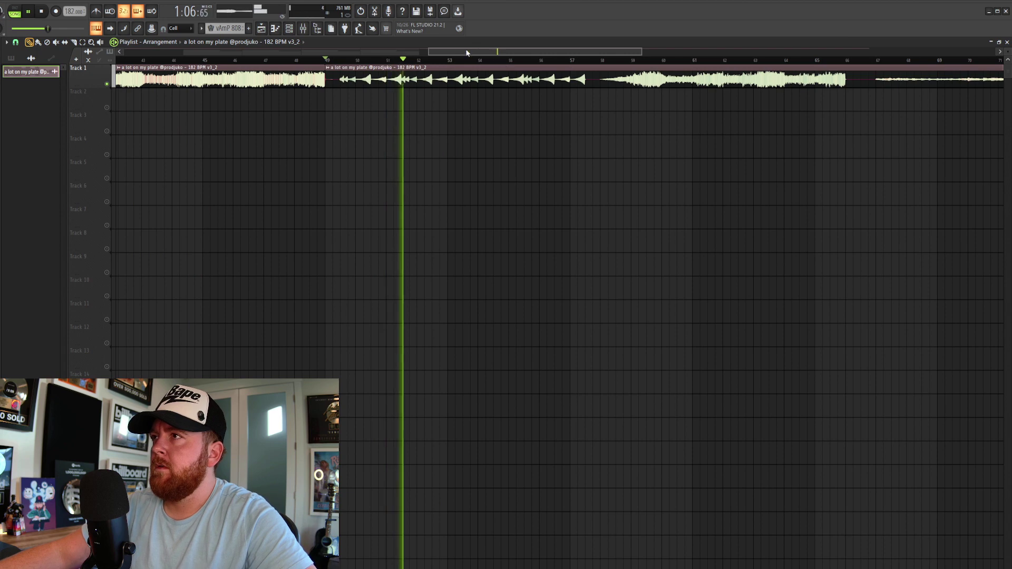
left_click(73, 42)
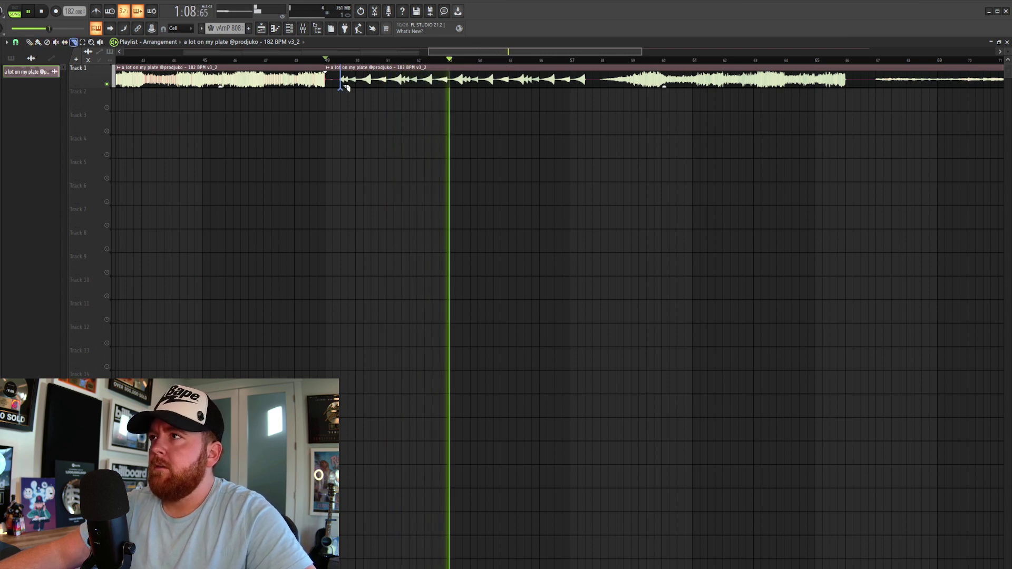
left_click(343, 83)
left_click(592, 88)
scroll(215, 118, "down", 2)
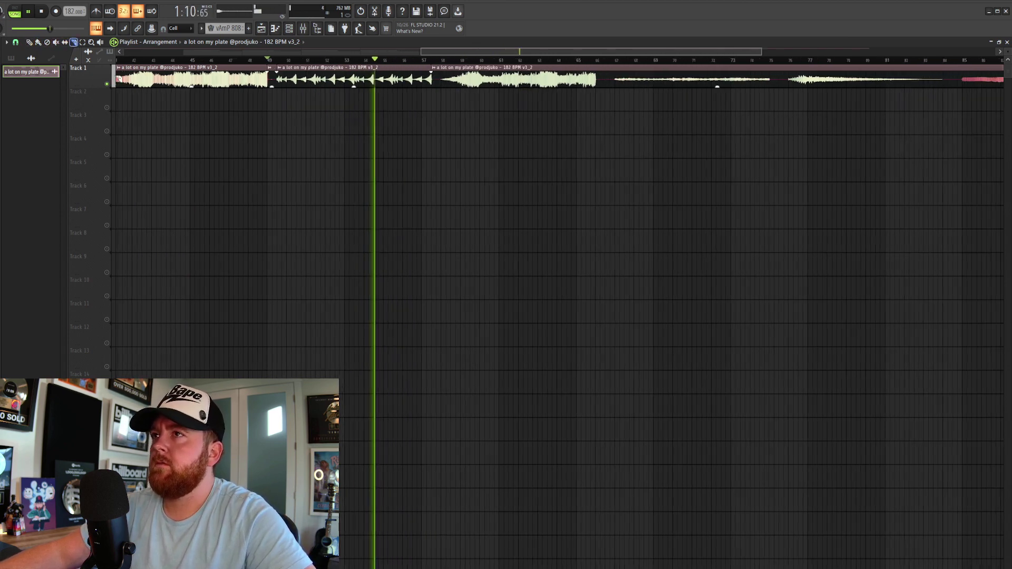
- Replace the Track 1 melody clip at bar 33 with the isolated section from bars 49 to 57 and play it
left_click(29, 42)
scroll(185, 170, "down", 3)
left_click_drag(509, 74, 371, 100)
key("space")
key("space")
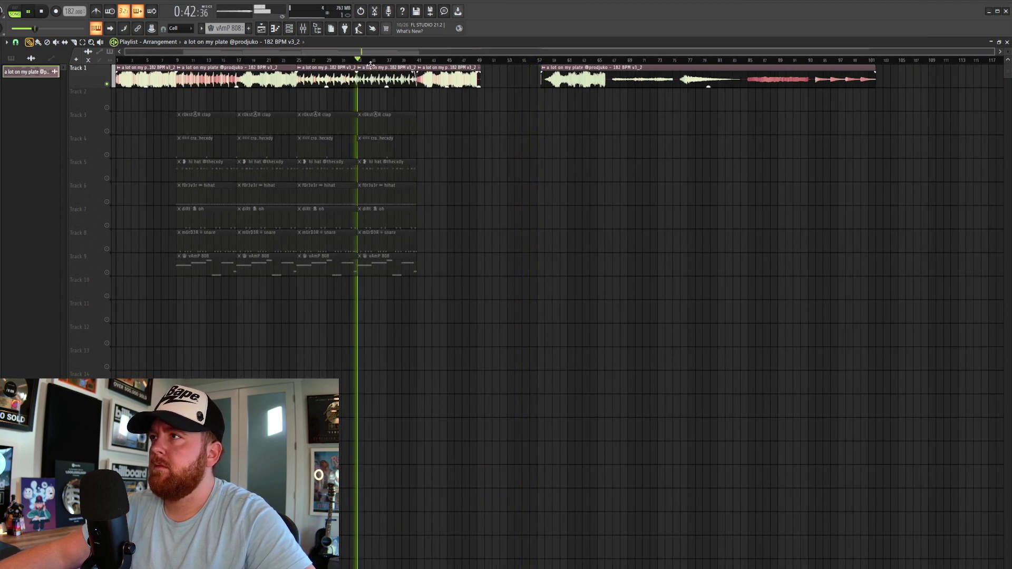
- Try a fade-out on the melody clip ending at bar 41, shortening it and playing the transition
scroll(420, 122, "up", 5)
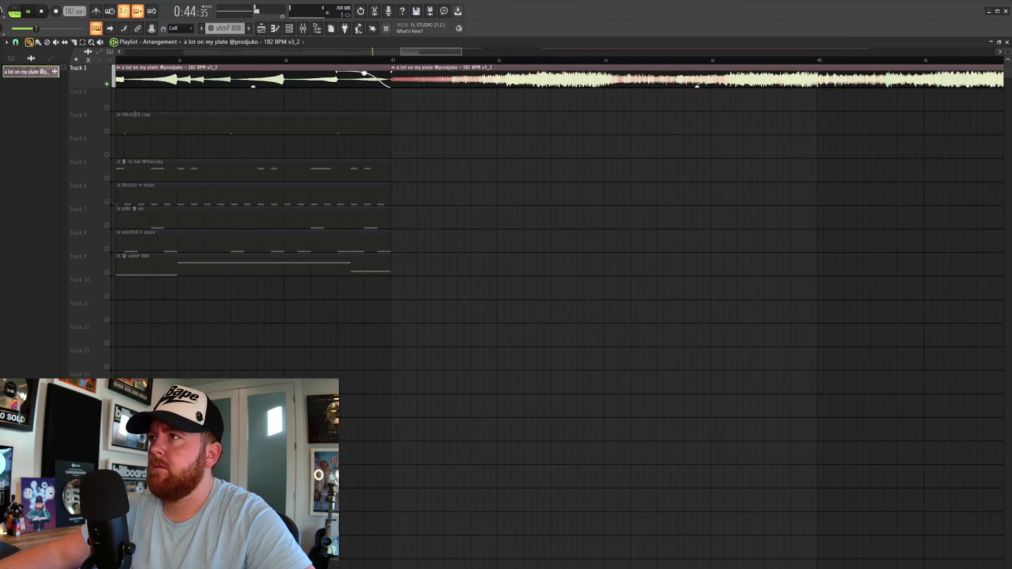
right_click(365, 69)
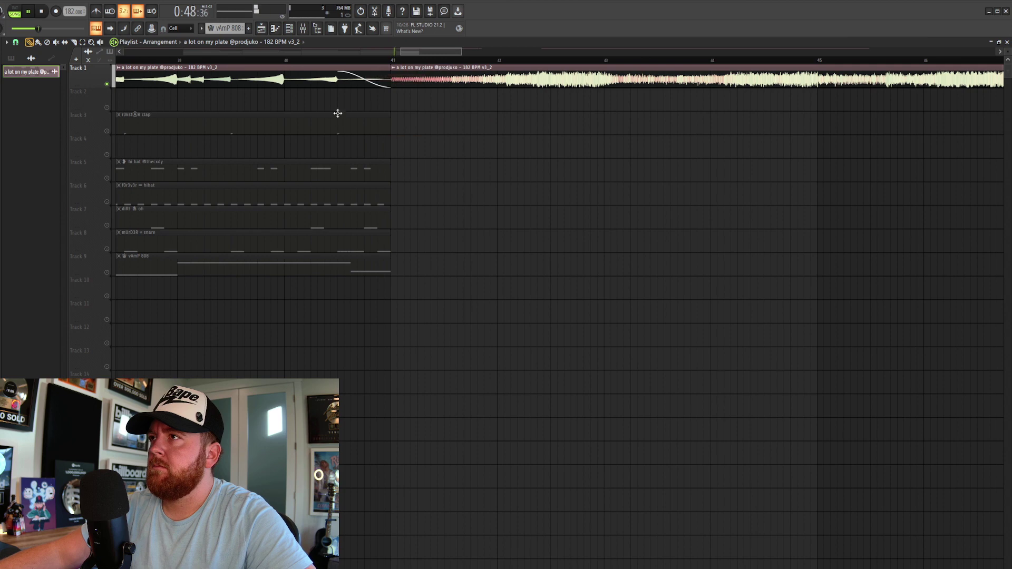
right_click(368, 81)
left_click(375, 87)
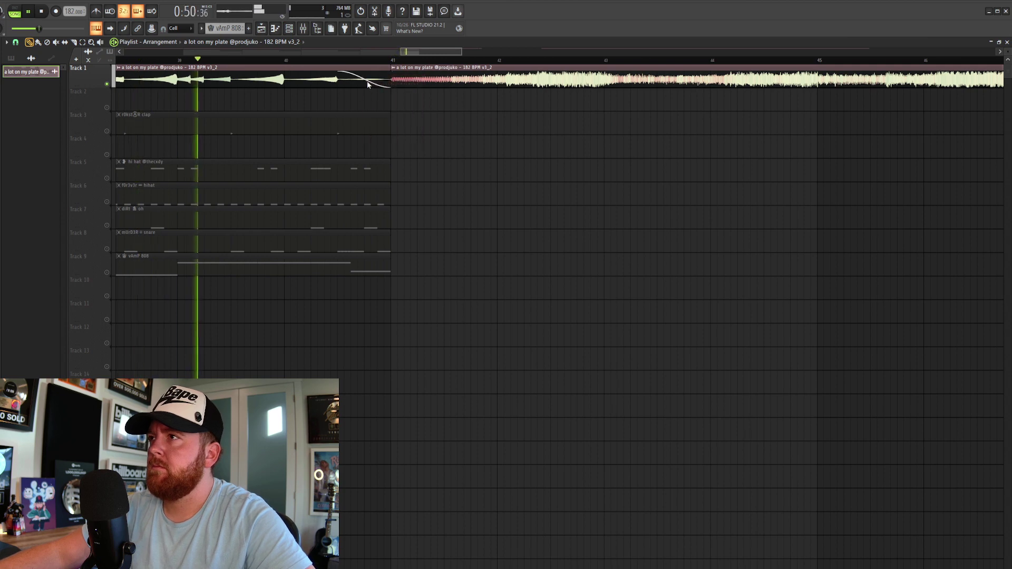
scroll(337, 127, "down", 6)
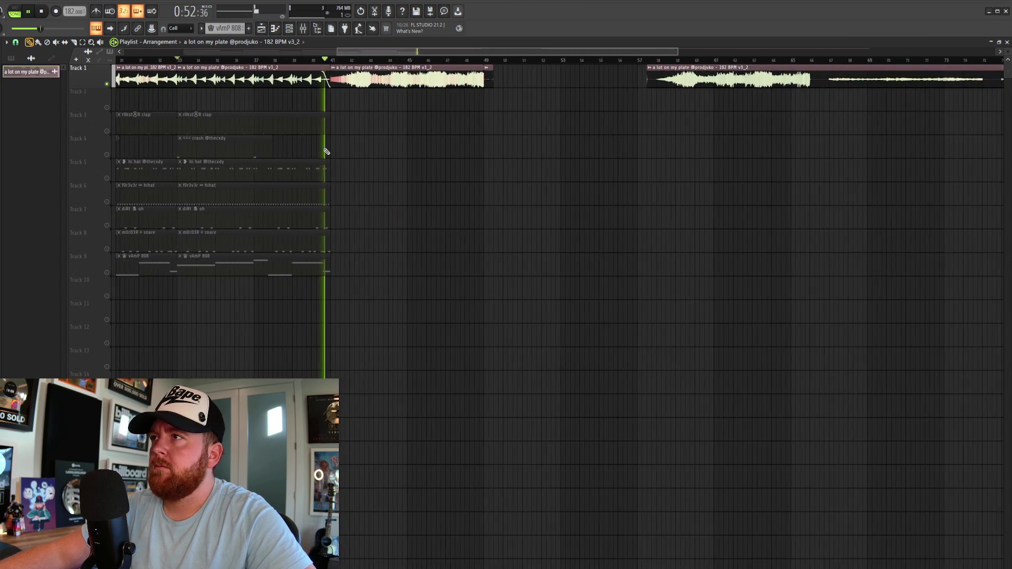
scroll(371, 152, "up", 8)
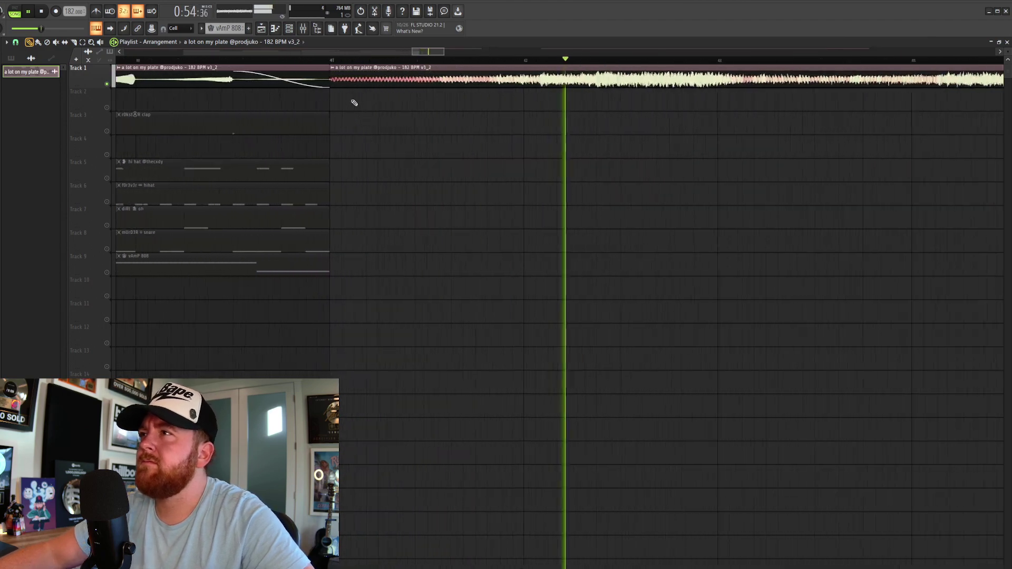
left_click_drag(229, 71, 280, 72)
left_click(285, 61)
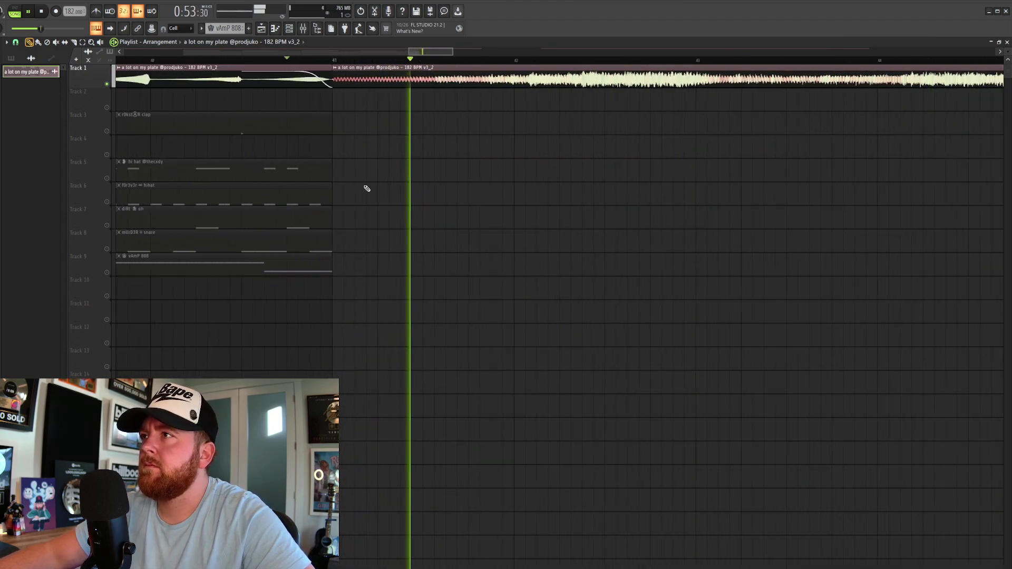
- Undo the clip fade and the placement of the isolated melody section at bar 33
scroll(356, 186, "down", 3)
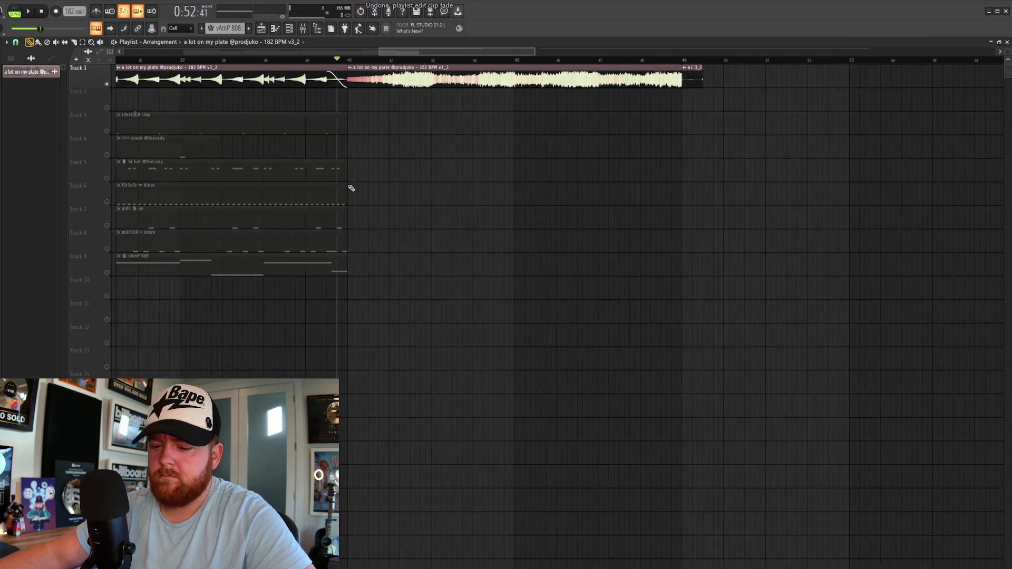
key("ctrl+z")
key("ctrl+z")
key("ctrl+z")
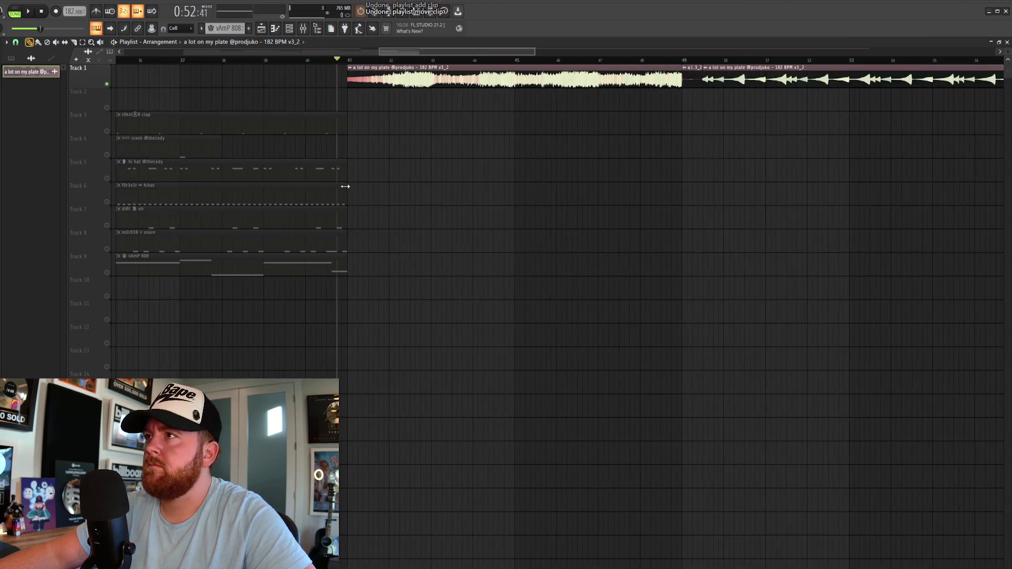
- Place the isolated melody section on Track 1 from bar 33 to bar 41, remove the leftover sliver at bar 49, and play into bar 41
scroll(344, 187, "down", 4)
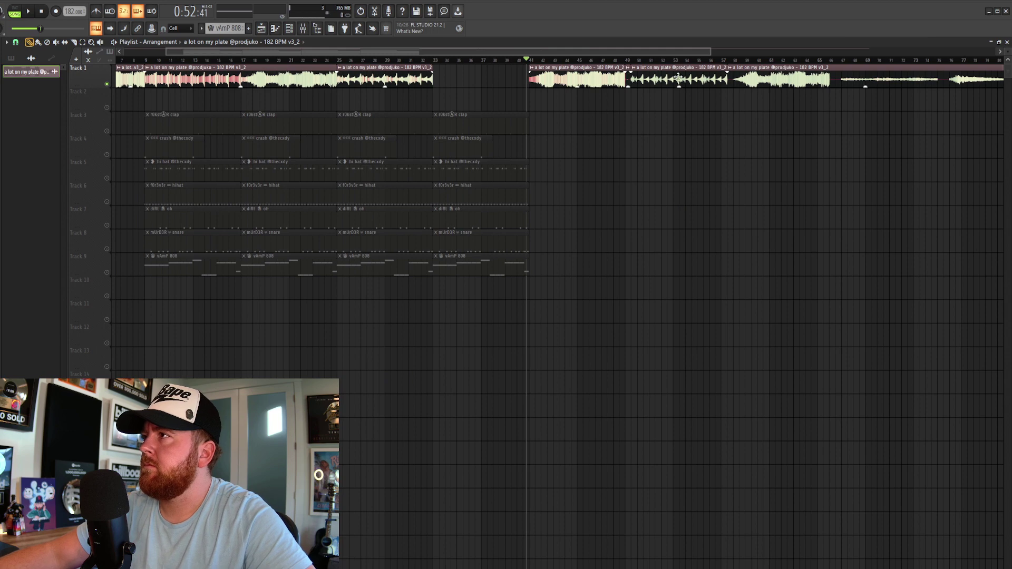
left_click_drag(678, 78, 678, 103)
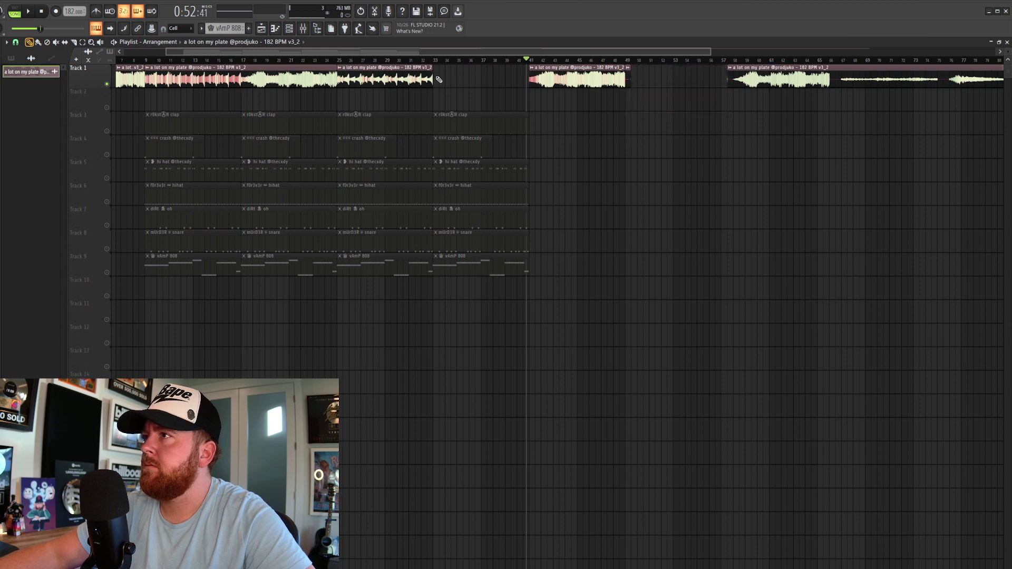
left_click(521, 60)
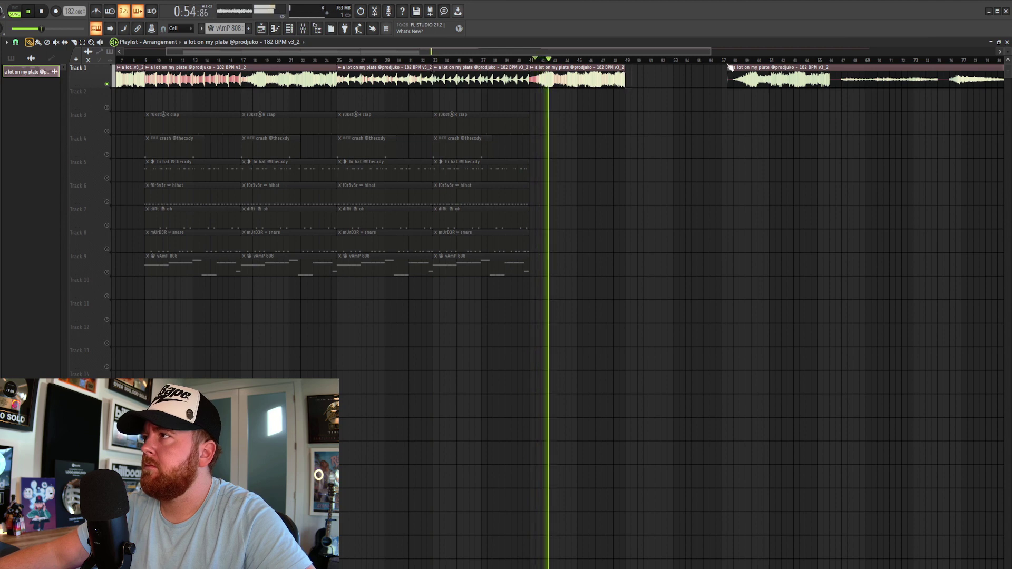
- Slice out the quiet melody section from bars 67 to 75 and place it on Track 2 from bar 33 to 41
left_click(732, 60)
scroll(797, 103, "down", 1)
scroll(798, 102, "down", 1)
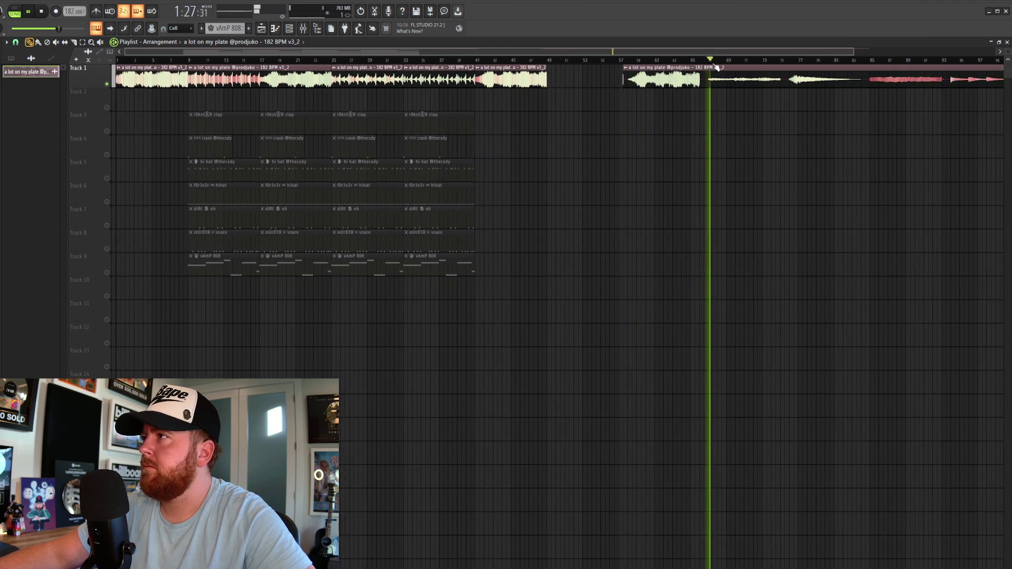
left_click(796, 61)
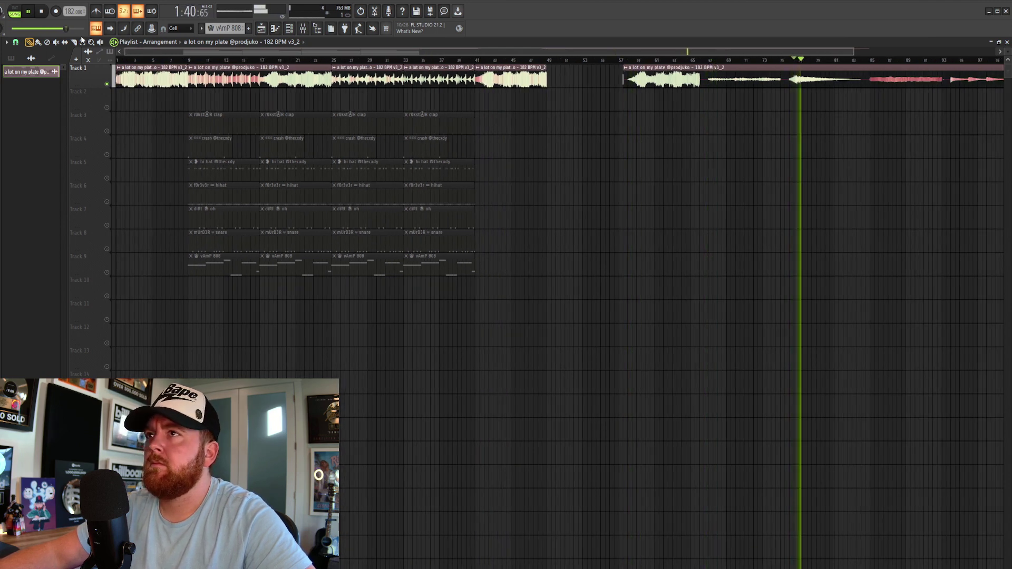
key("c")
scroll(734, 102, "up", 3)
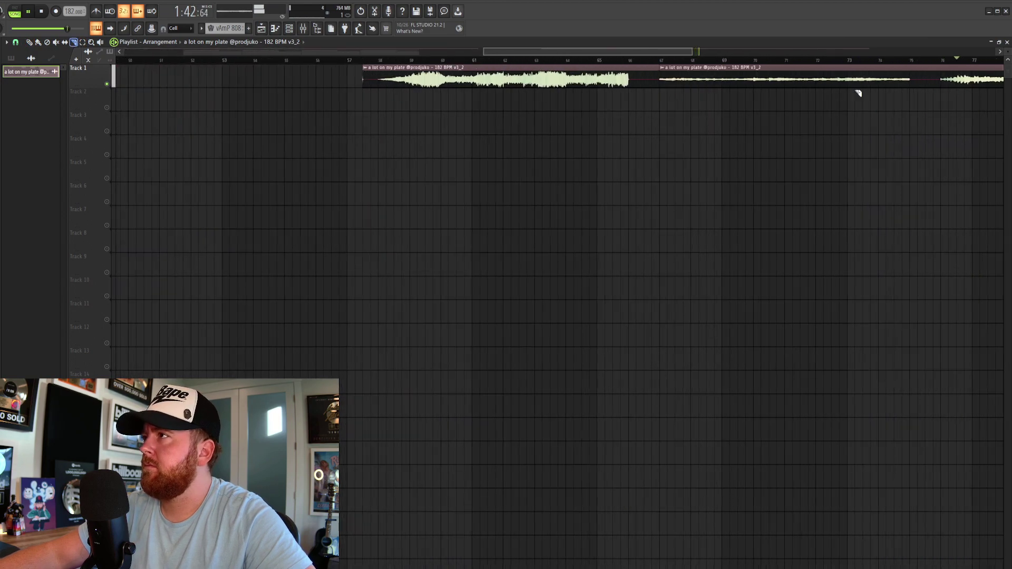
left_click(916, 86)
scroll(488, 90, "down", 3)
left_click(29, 42)
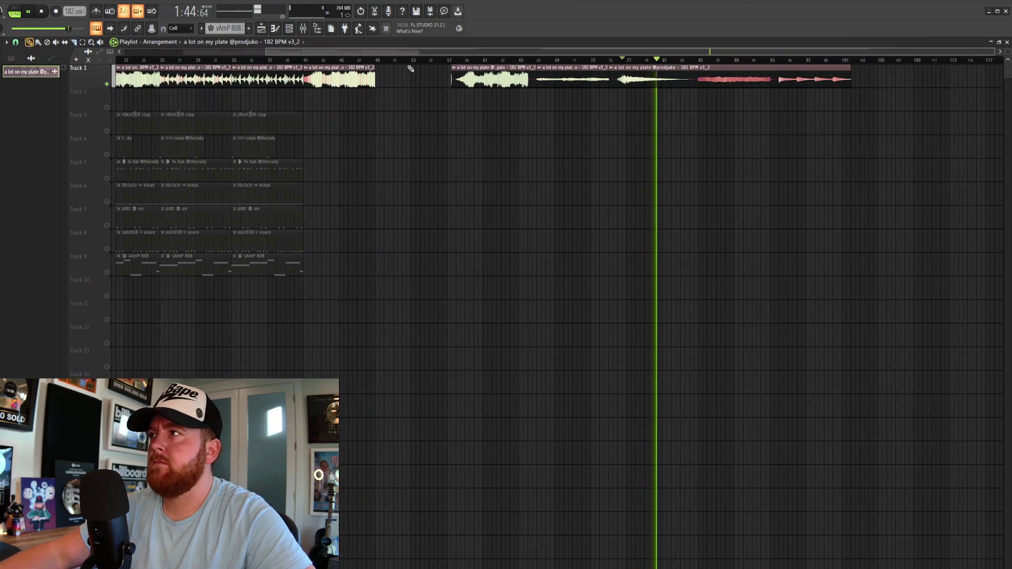
left_click_drag(573, 73, 267, 96)
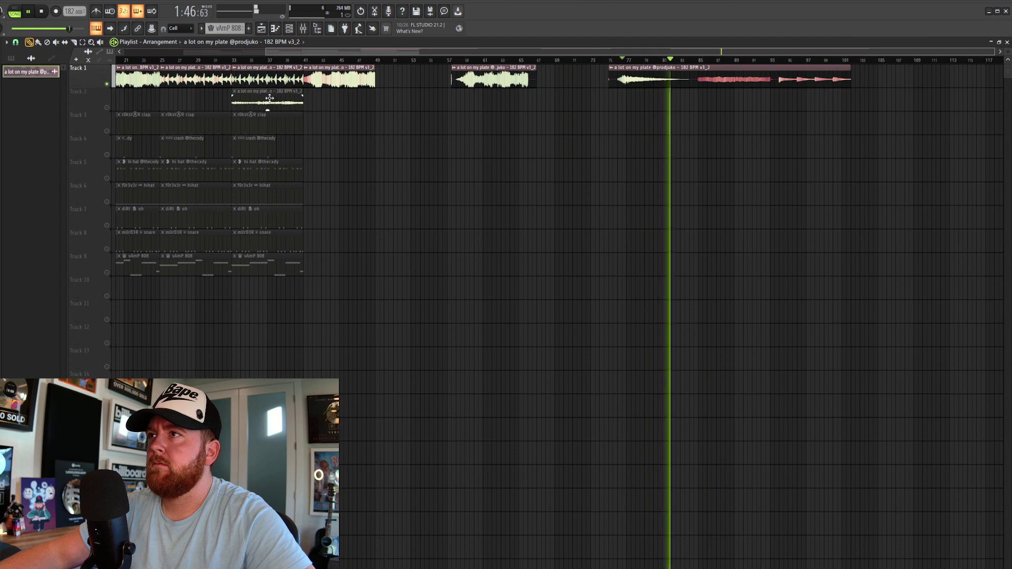
- Audition the spare melody sections around bars 77 and 85, and delete the unused clips after bar 57 on Track 1
left_click(237, 60)
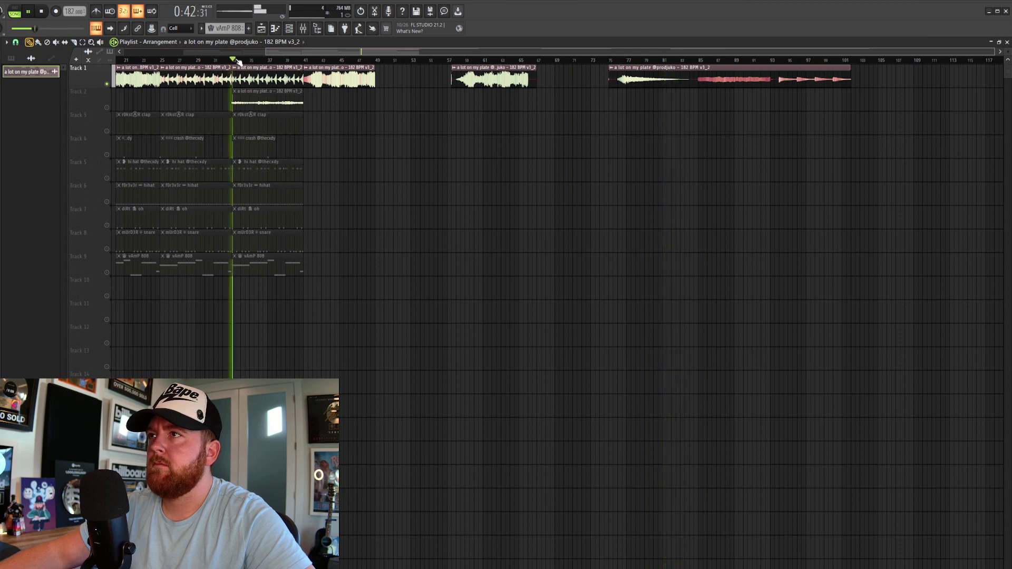
left_click(778, 59)
left_click(701, 60)
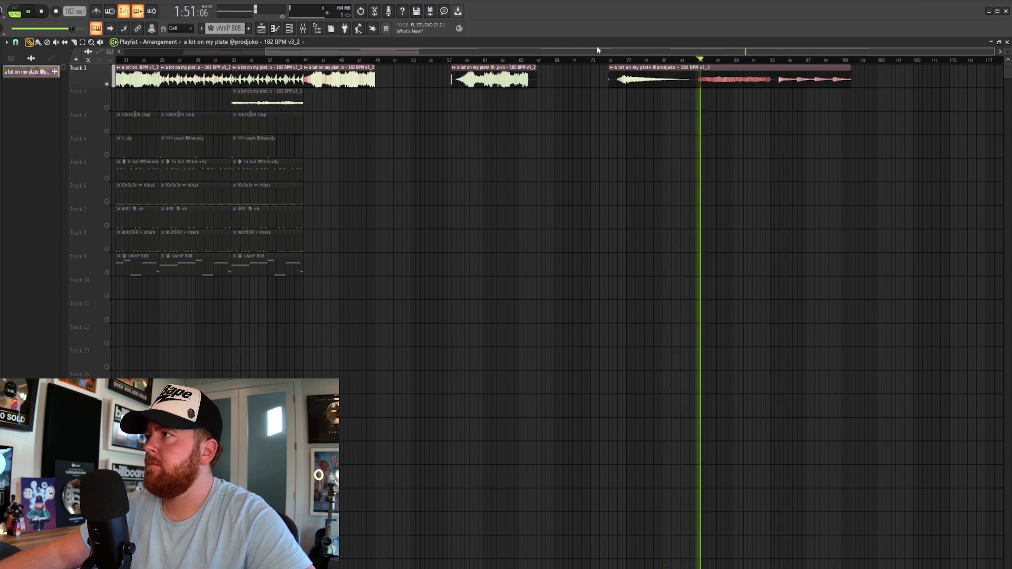
left_click(629, 59)
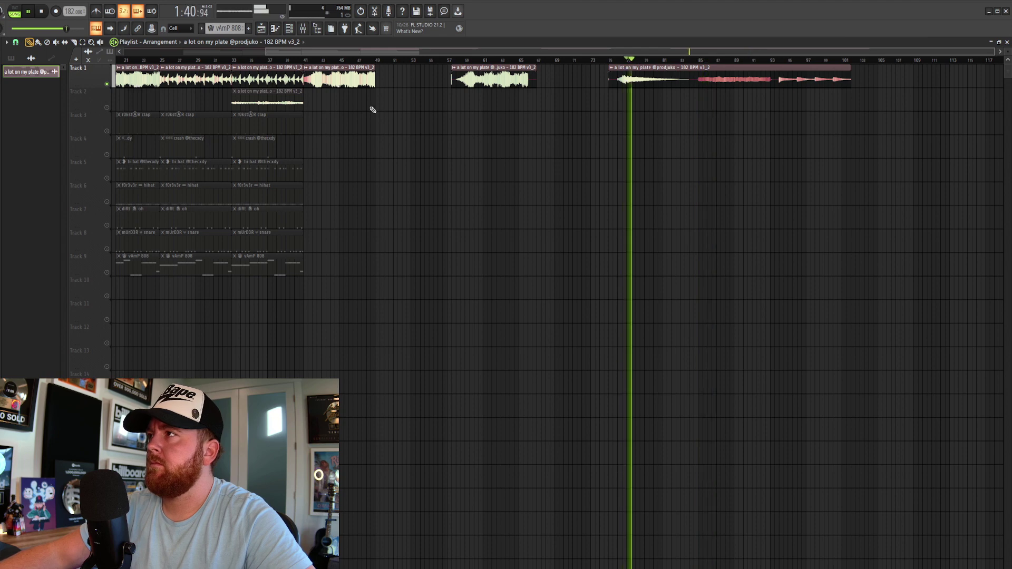
key("space")
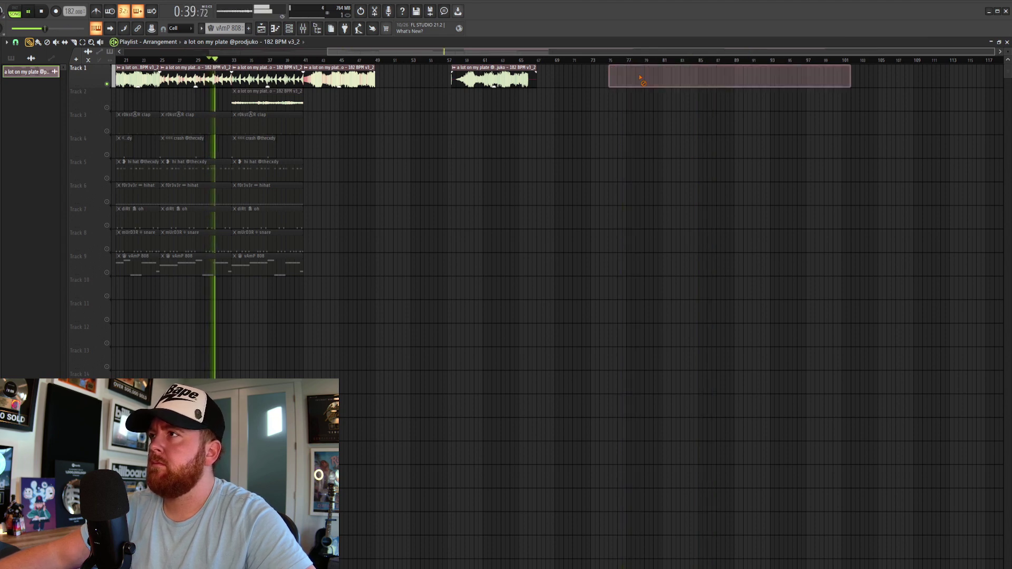
right_click(642, 74)
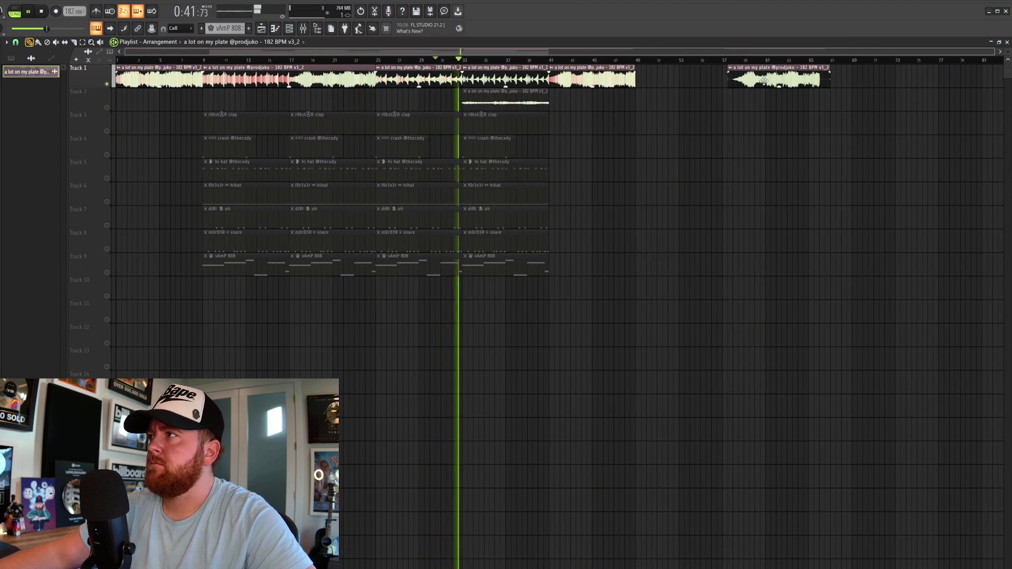
right_click(773, 83)
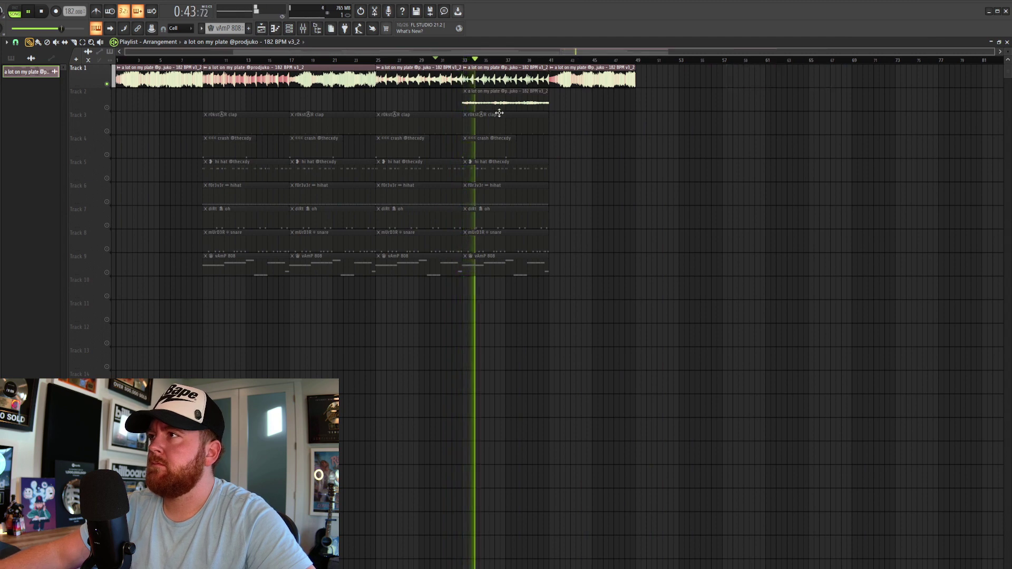
- Unmute Track 2 and play the layered melody from bar 25 and from bar 33
left_click(107, 107)
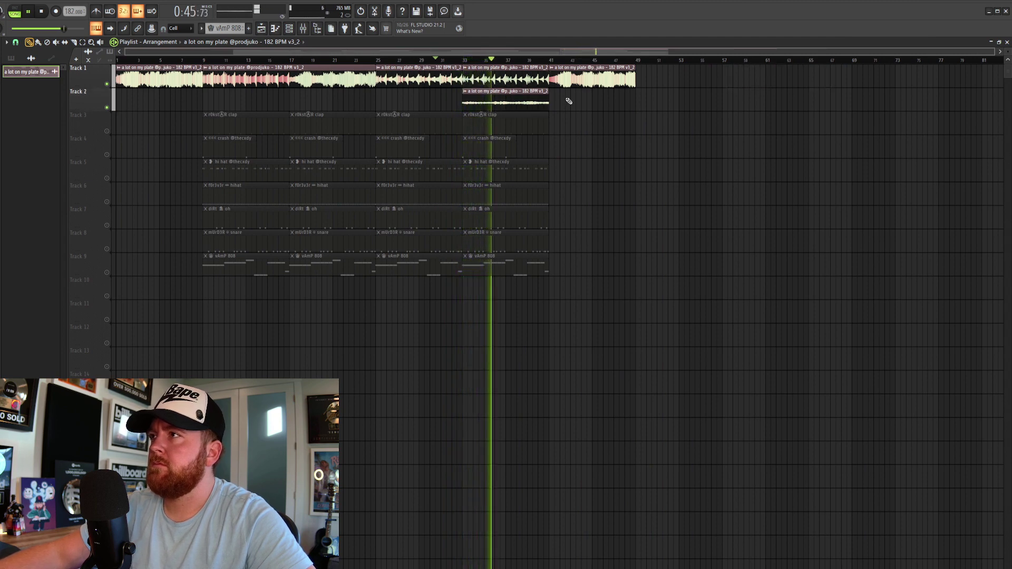
left_click(381, 61)
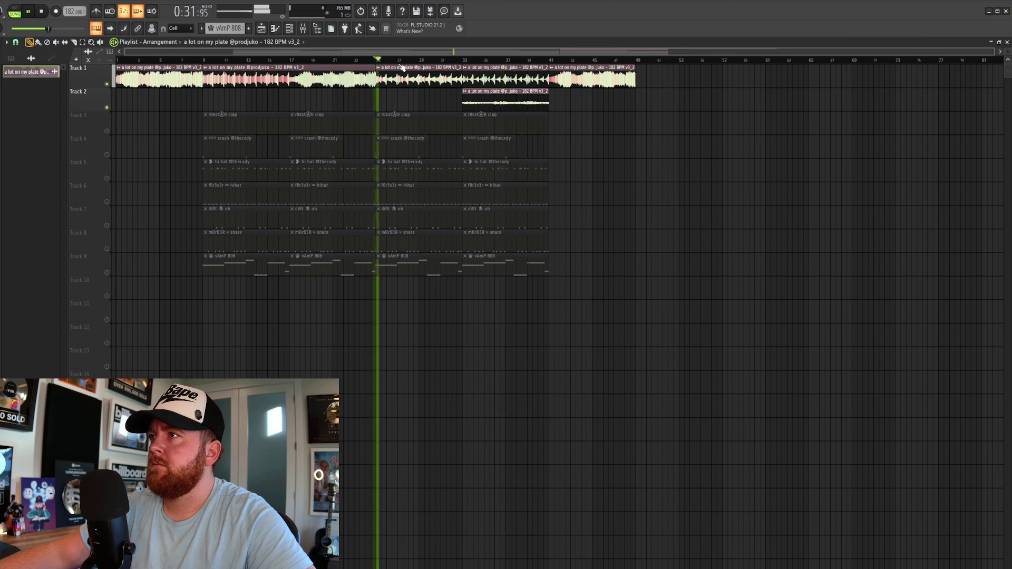
left_click(463, 60)
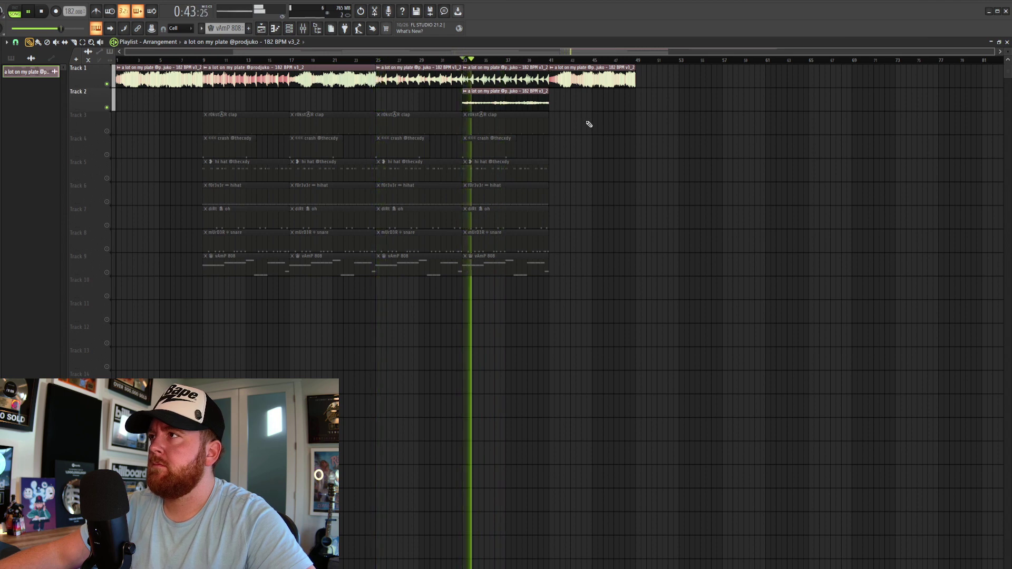
scroll(578, 118, "up", 2)
- Play the melody from bar 9 and unmute all the drum and 808 tracks
left_click(232, 61)
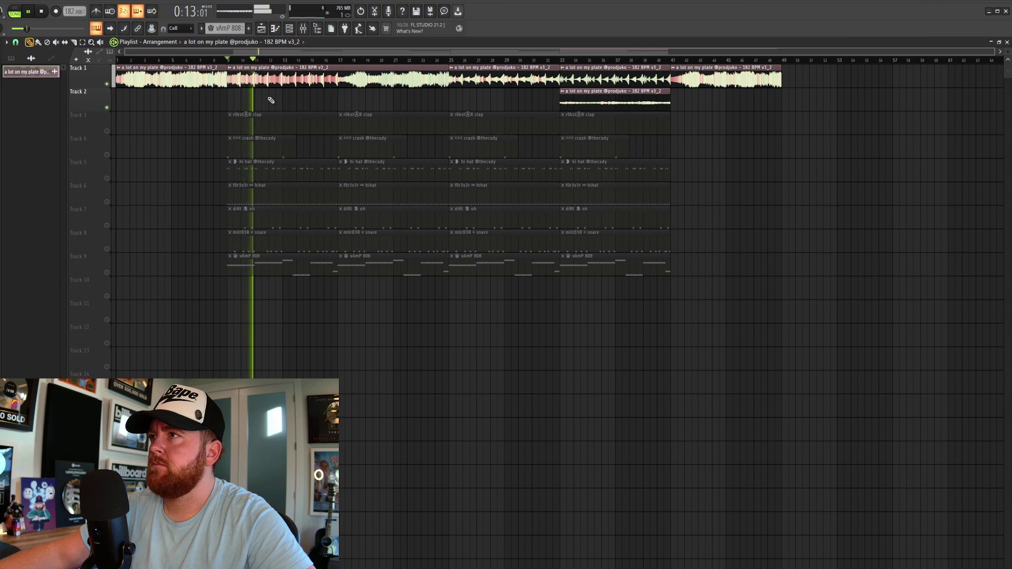
right_click(107, 131)
left_click(126, 131)
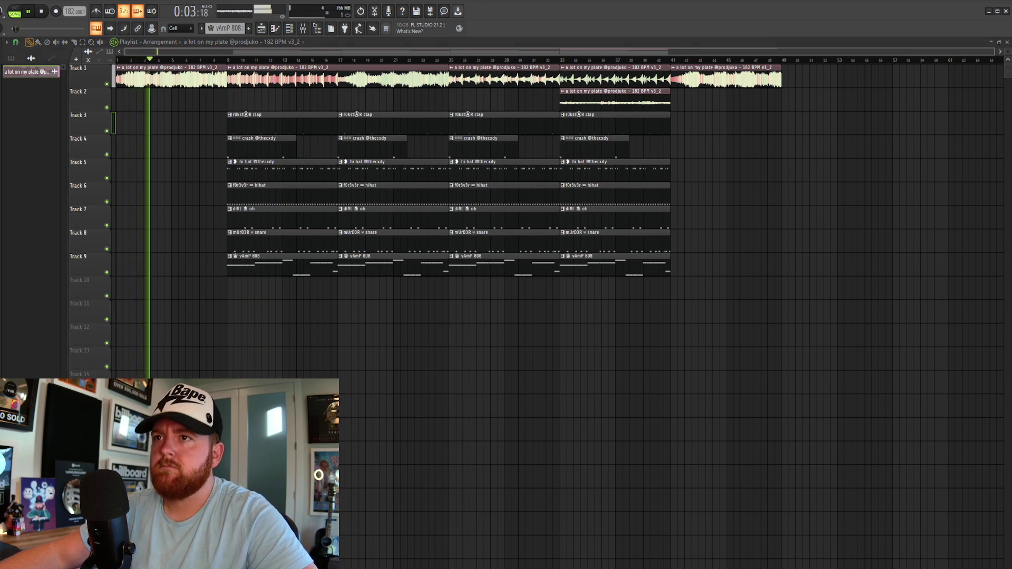
- Automate the mix level of the melody's Fruity parametric EQ 2 on Track 10, dropping it to minimum before bar 9 and after bar 41
left_click(304, 31)
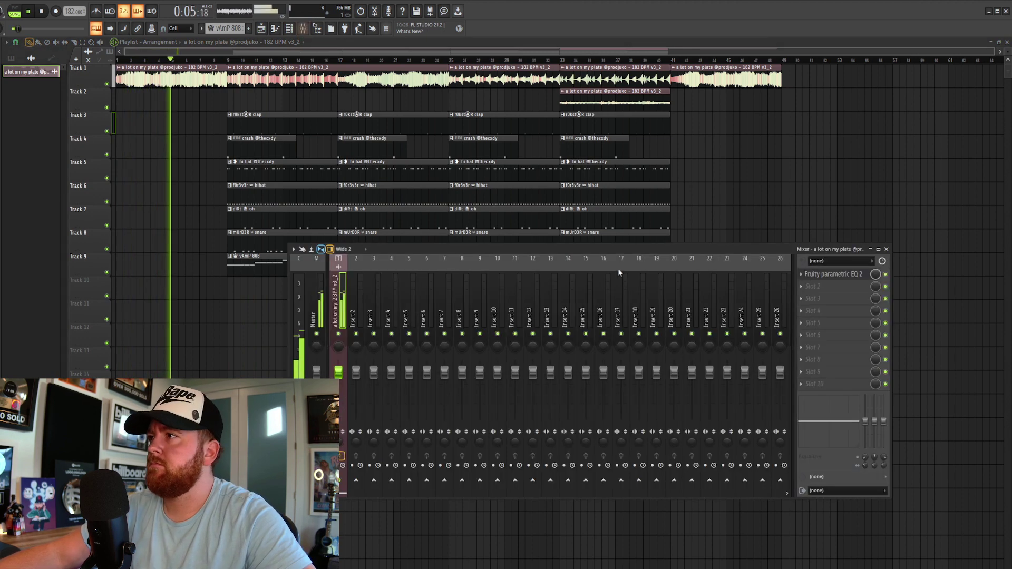
left_click(926, 340)
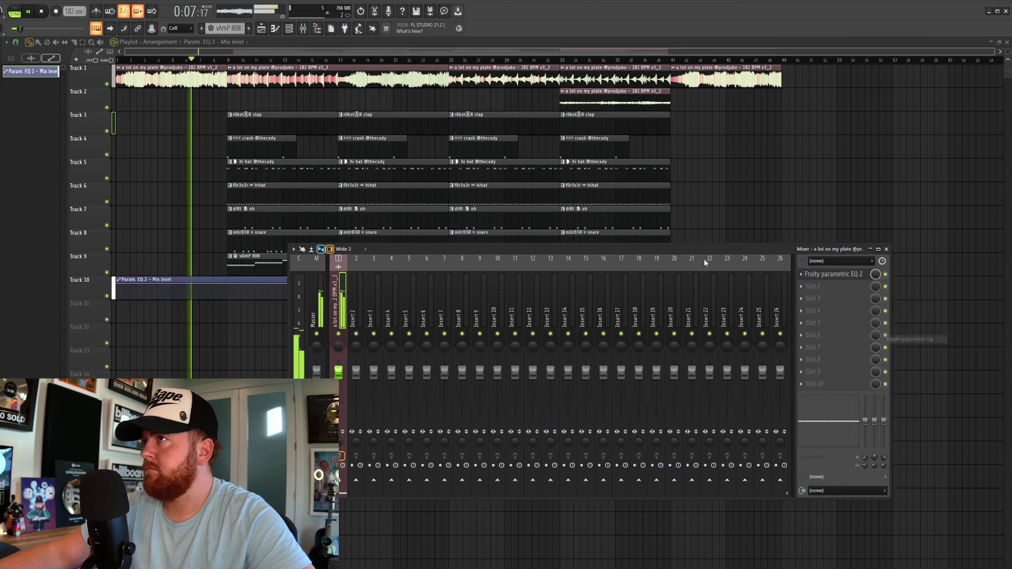
key("F9")
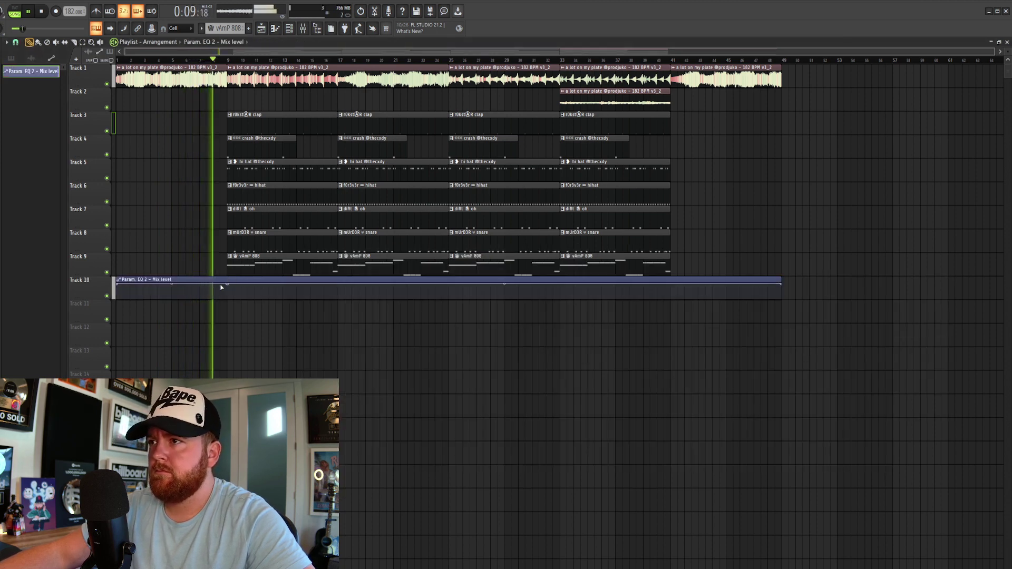
left_click_drag(221, 287, 222, 314)
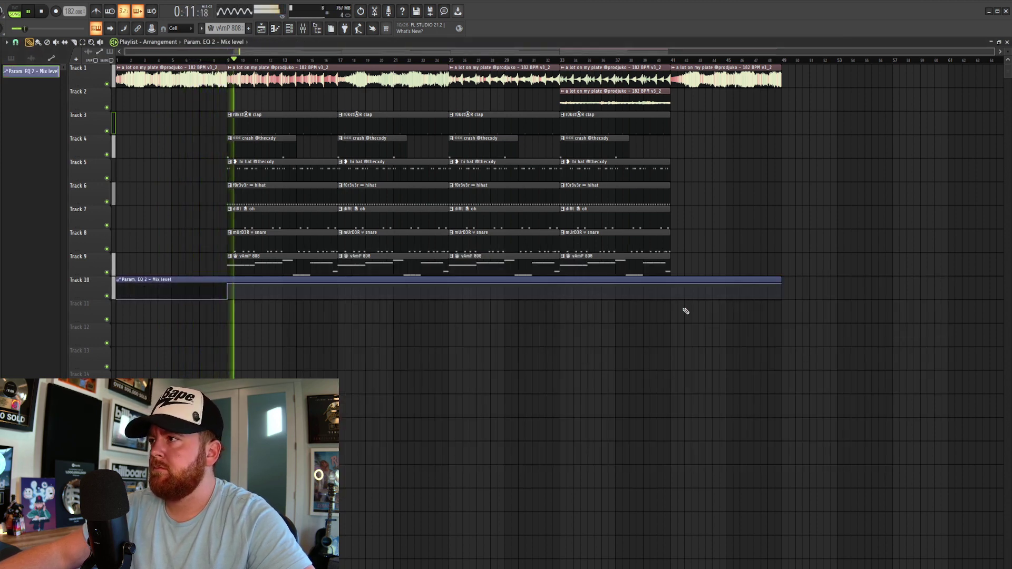
left_click(673, 287)
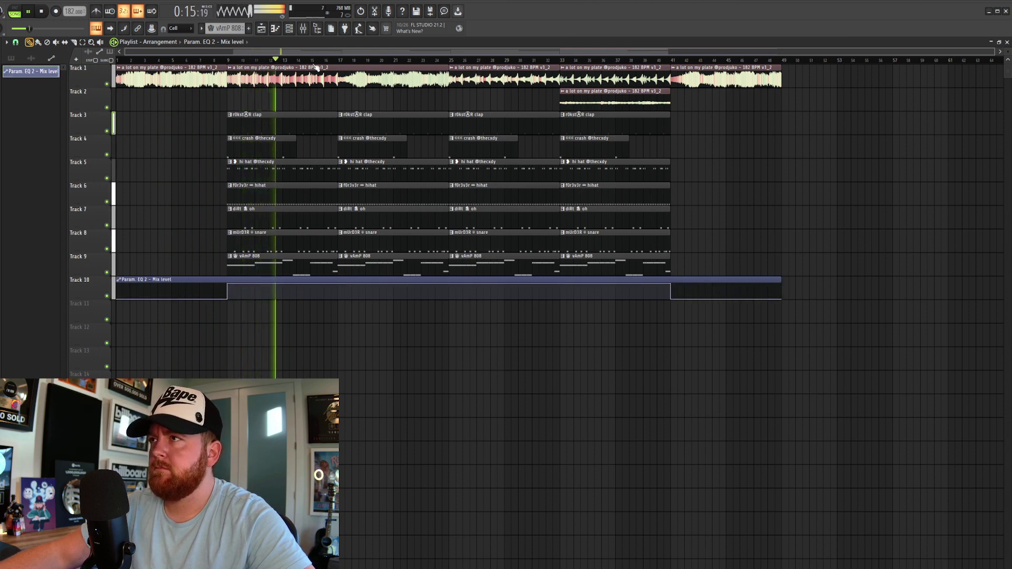
- Set the melody clip's time-stretching mode to Resample and lower its pitch
left_click(291, 31)
left_click(183, 143)
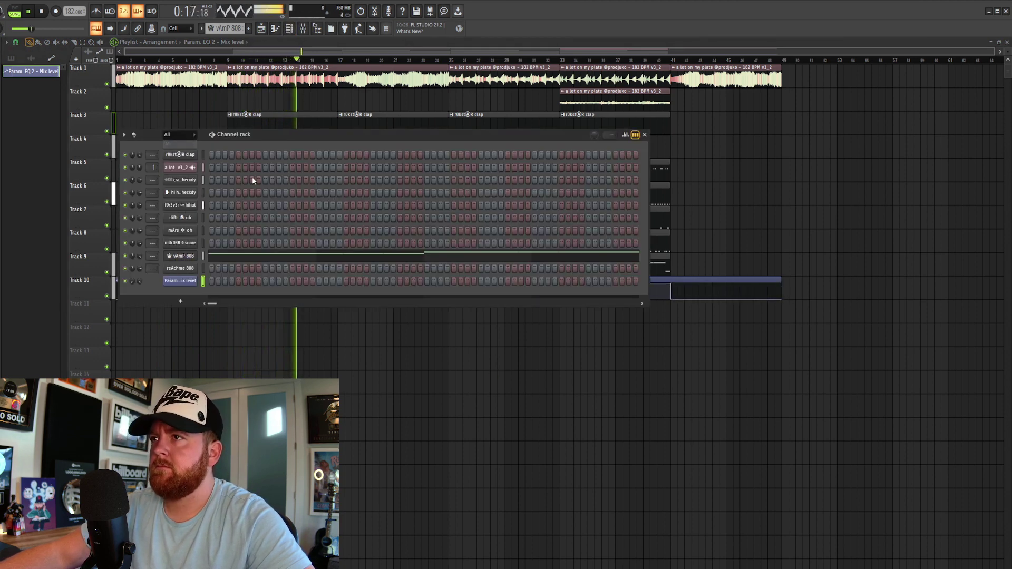
double_click(198, 77)
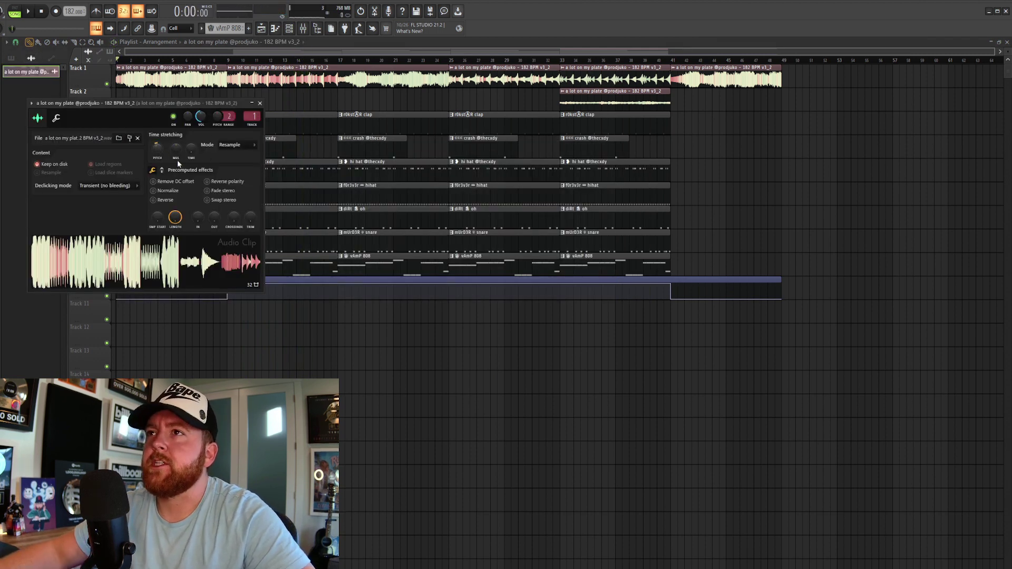
left_click(259, 104)
- Transpose all the 808 notes down two semitones and play the beat from bar 9
double_click(286, 264)
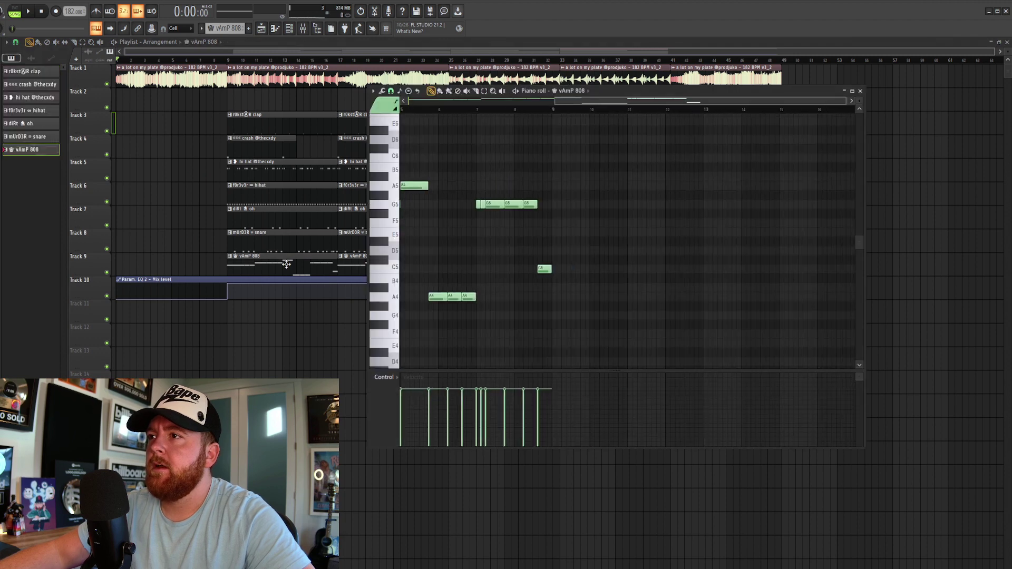
scroll(484, 208, "left", 4)
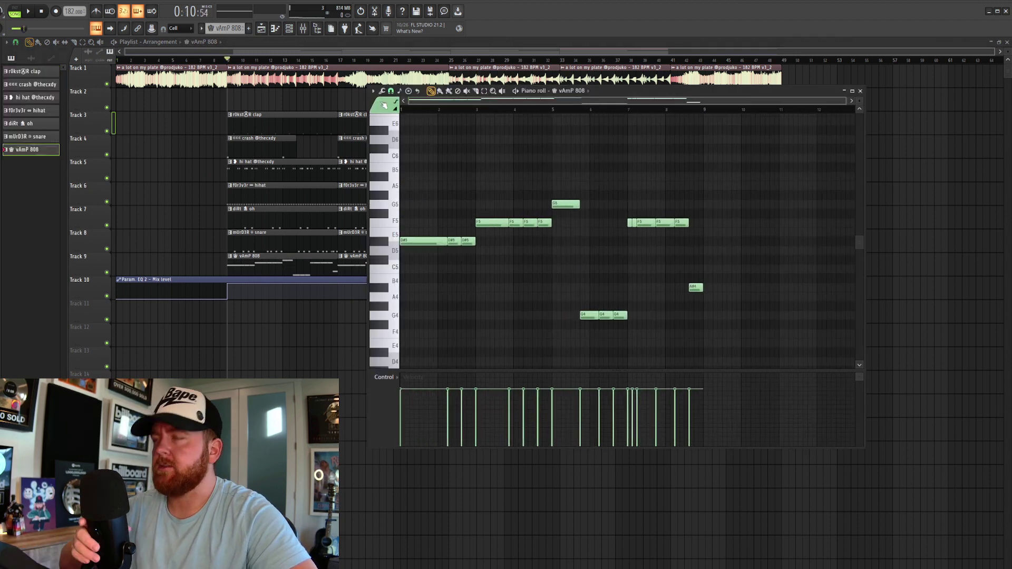
key("space")
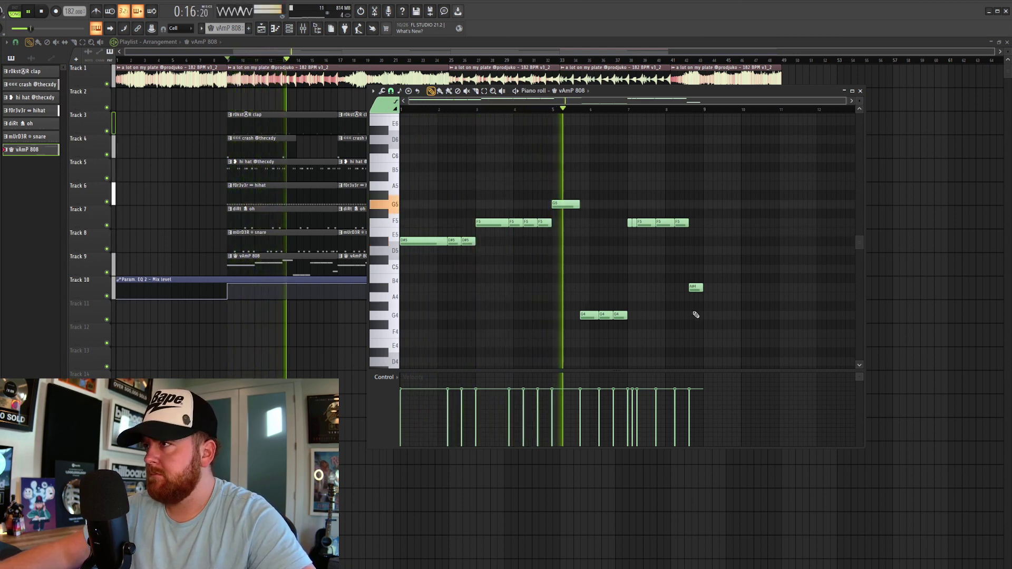
- Raise the three G4 808 notes in bars 5 and 6 by an octave to G5
left_click_drag(568, 304, 627, 332)
key("ctrl+Up")
left_click(633, 305)
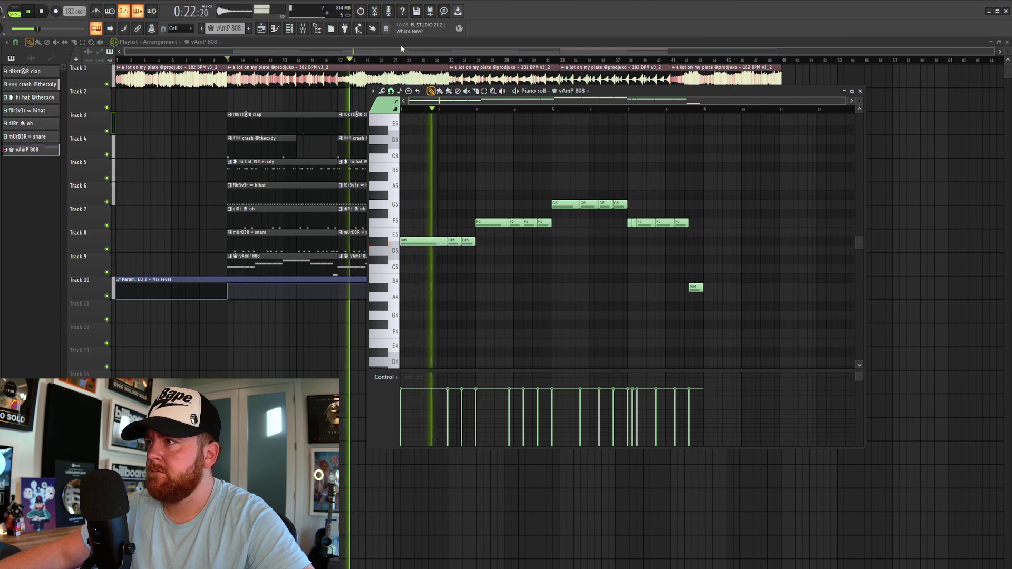
- Lower the two repeated F5 808 notes around bar 4 by an octave to F4 and listen back in the playlist
left_click_drag(511, 232, 535, 217)
key("ctrl+Down")
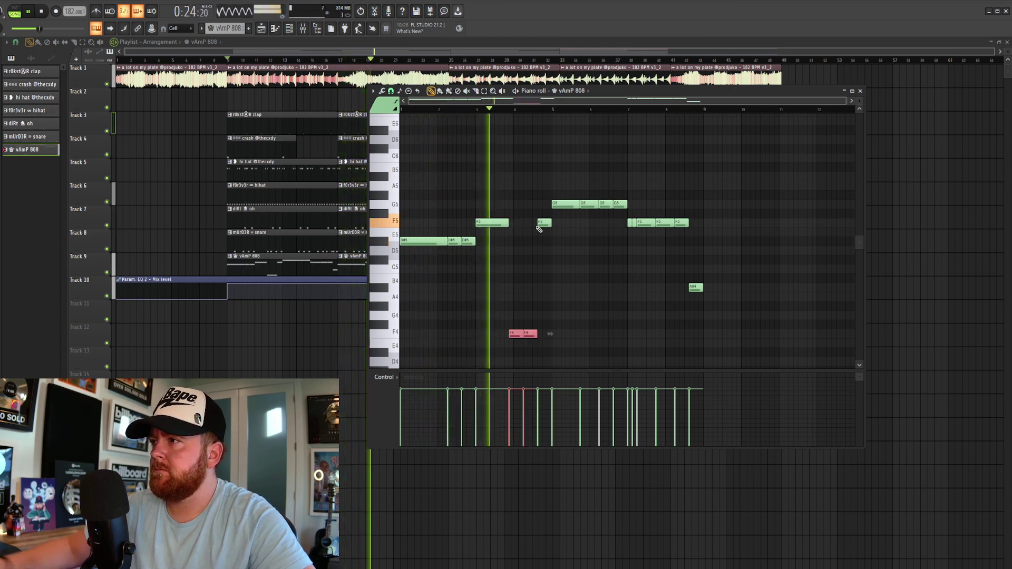
key("ctrl+d")
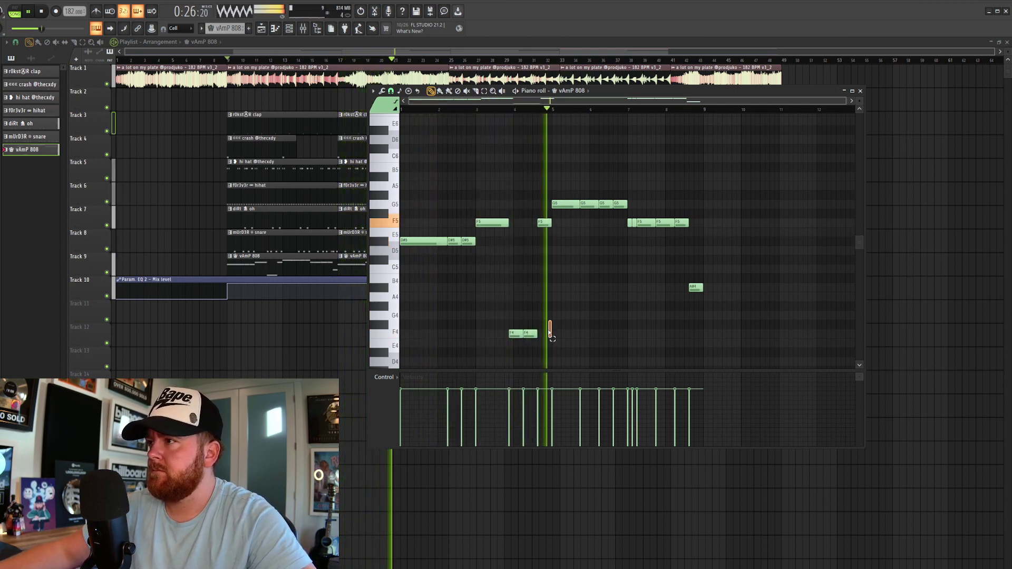
key("F7")
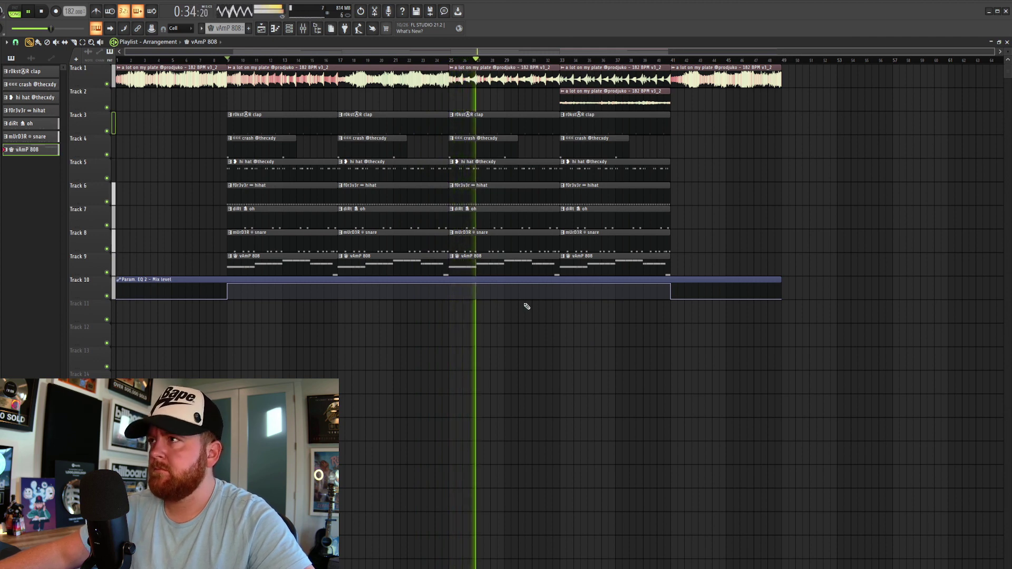
key("space")
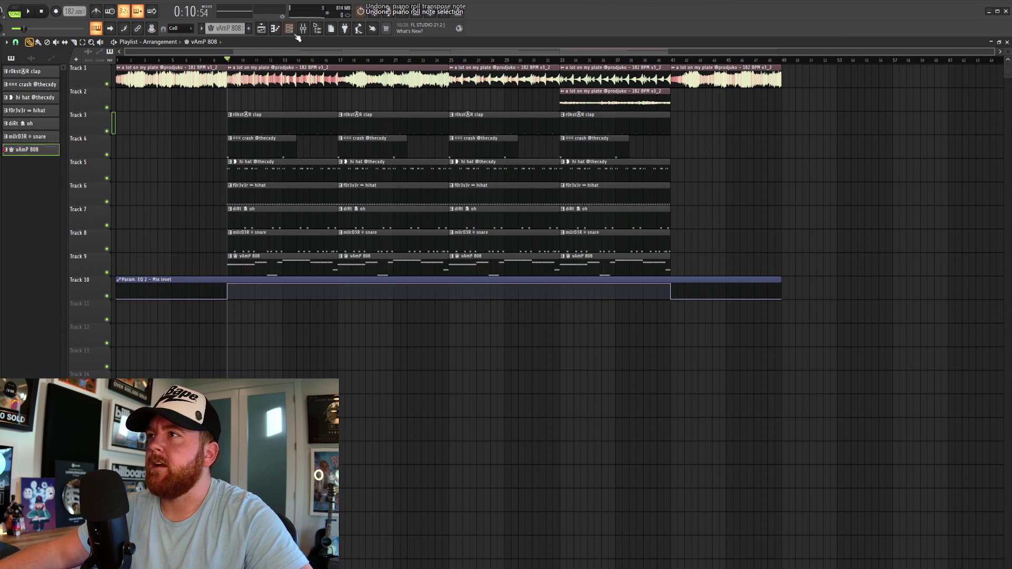
- Reset the melody clip's time-stretching mode to Auto and transpose the 808 notes back up two semitones
double_click(174, 77)
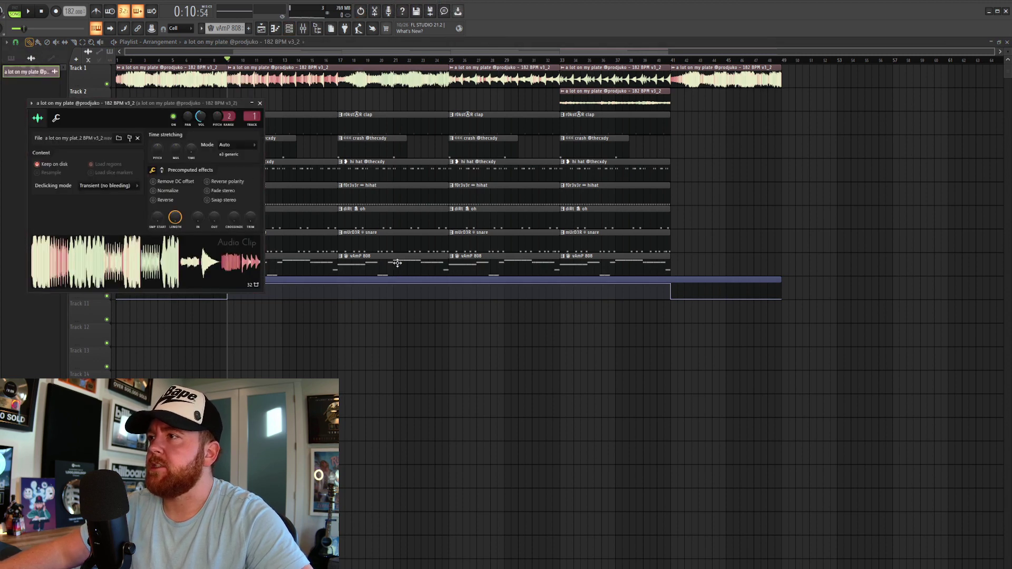
double_click(397, 262)
key("Up")
key("Up")
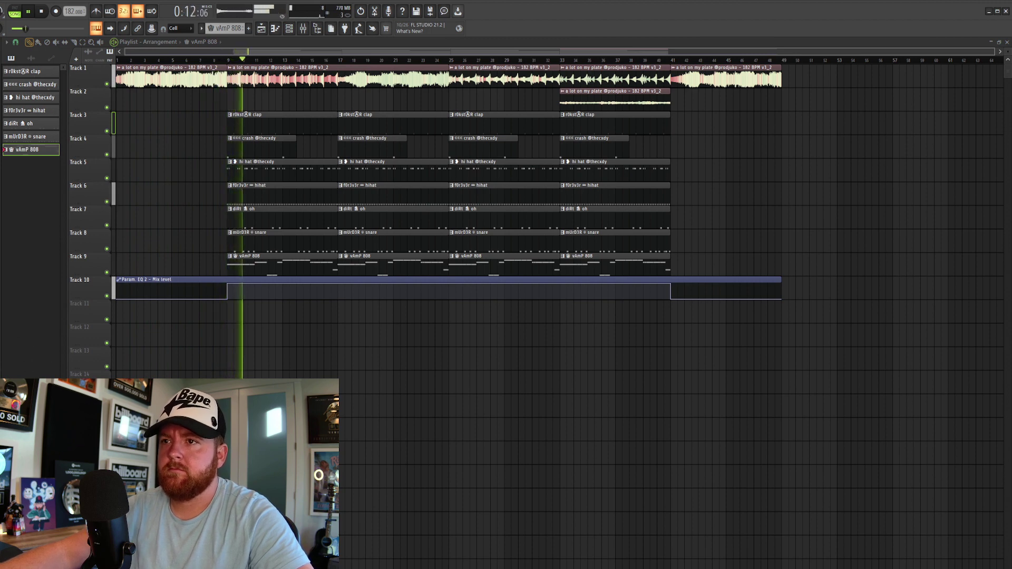
- Place the riser clip on Track 11 ending at bar 9 and bring up its audio clip settings
left_click_drag(195, 312, 200, 314)
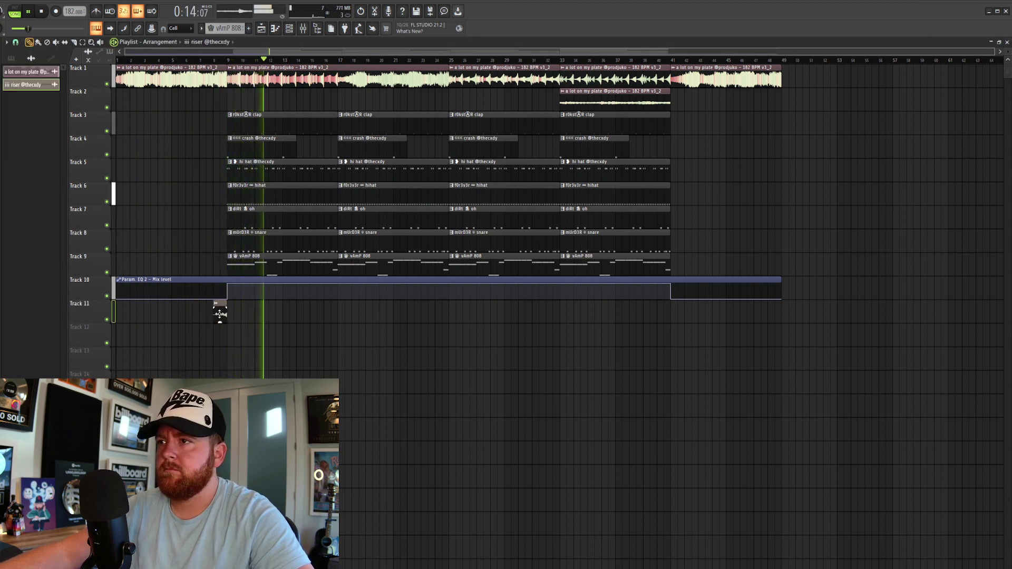
double_click(221, 313)
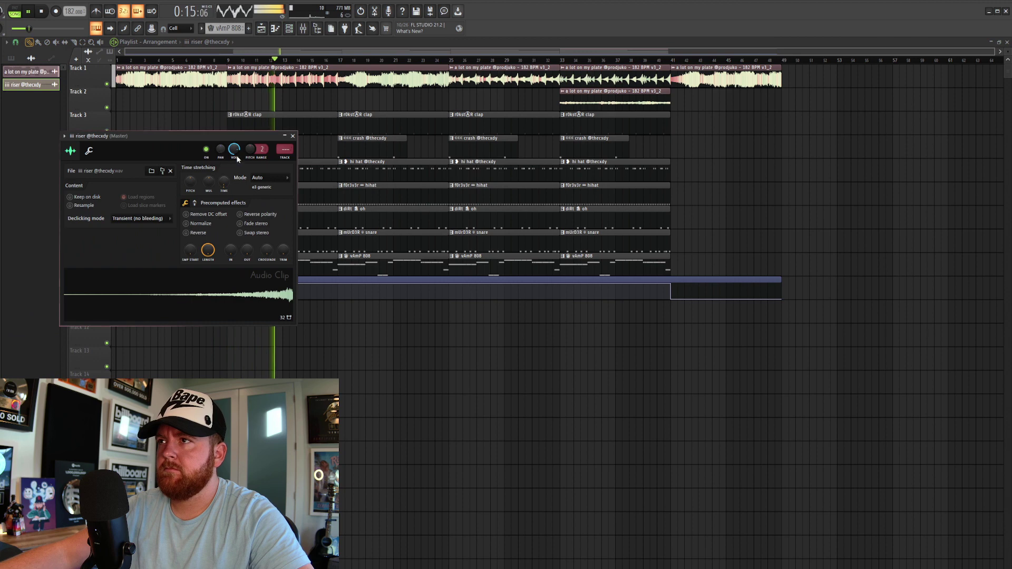
left_click(293, 137)
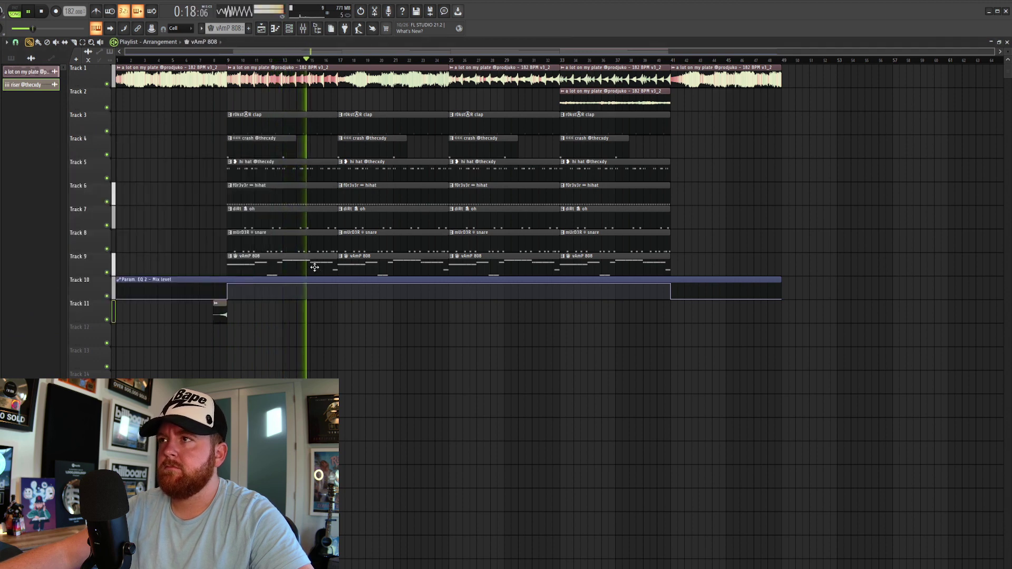
- Raise the two G4 808 notes an octave to G5 and lower the last three A5 notes an octave to A4
double_click(315, 268)
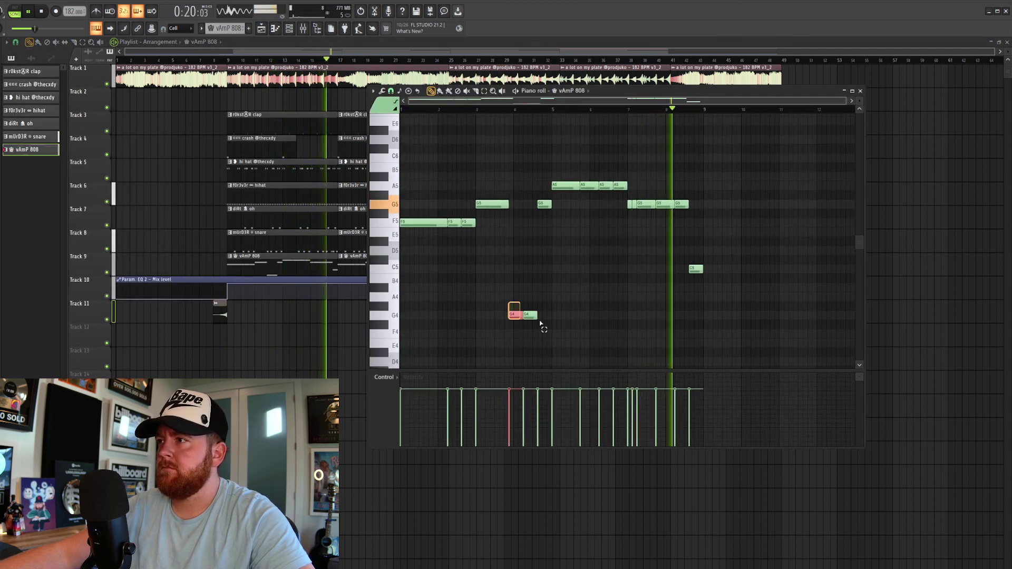
left_click_drag(541, 323, 547, 320)
key("ctrl+Up")
left_click_drag(582, 179, 621, 191)
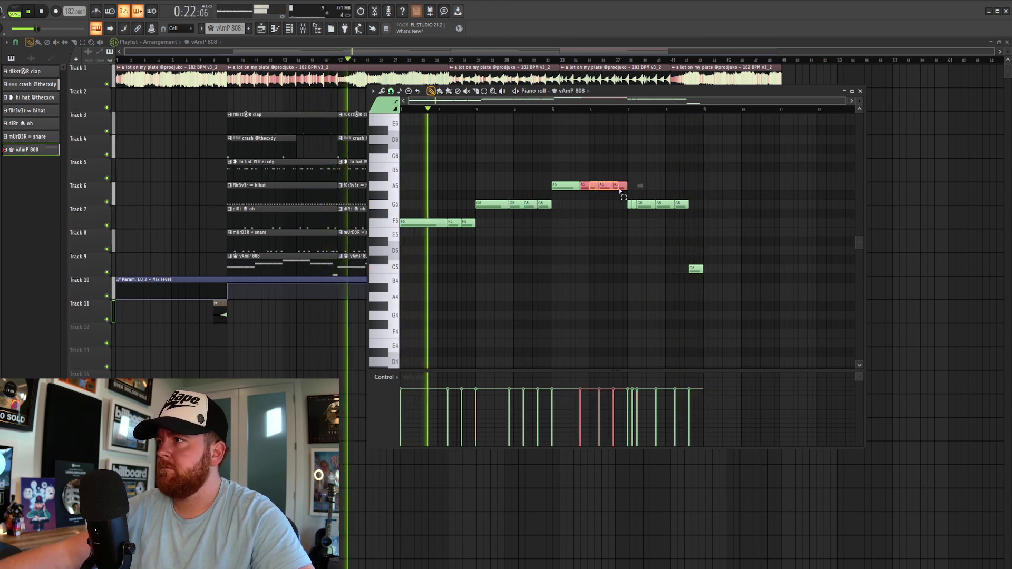
key("ctrl+Down")
left_click(492, 350)
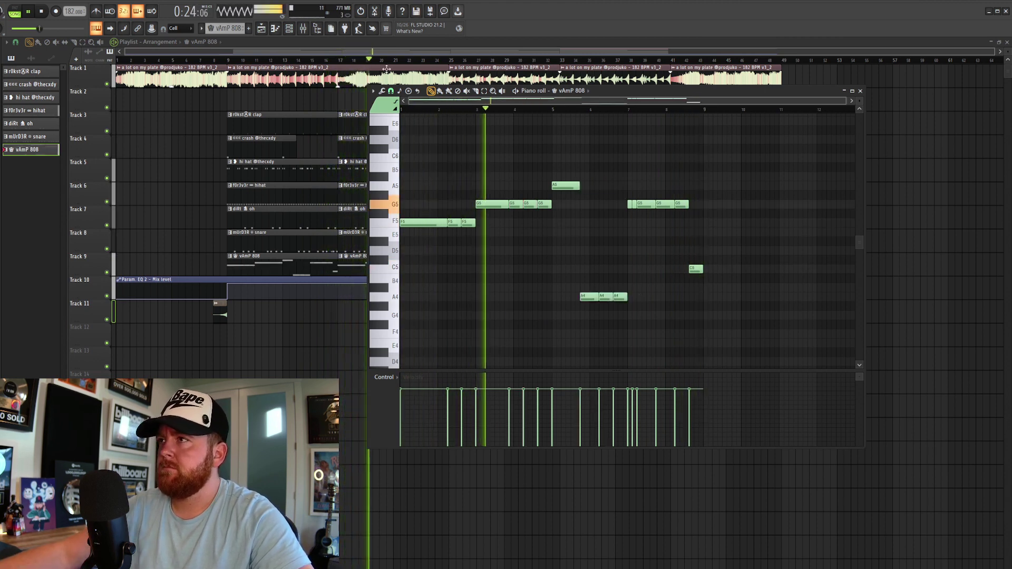
left_click(408, 51)
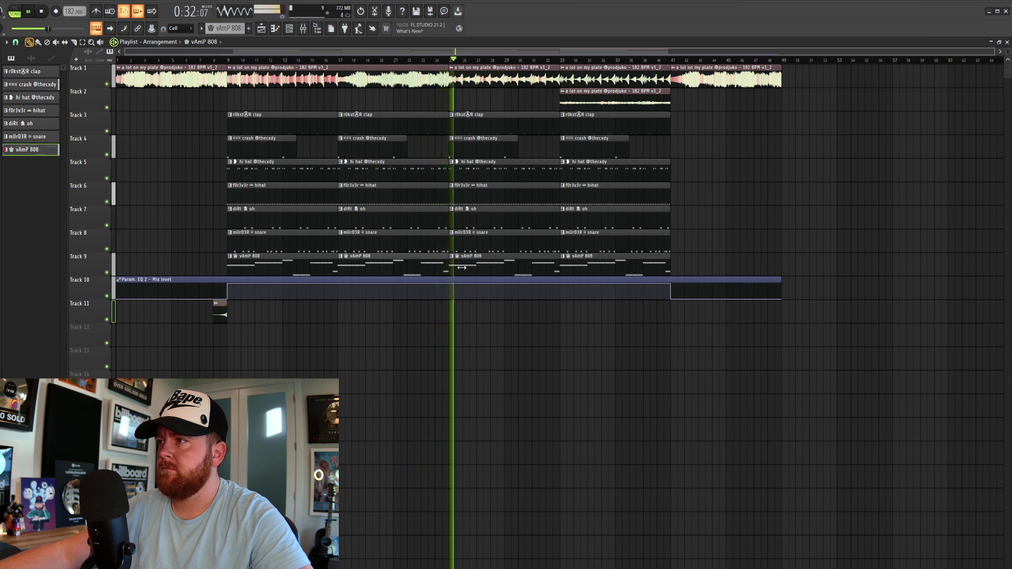
- Trim the third 808 clip to start at bar 27 and delete the snare clips at bars 25 and 9
key("ctrl+z")
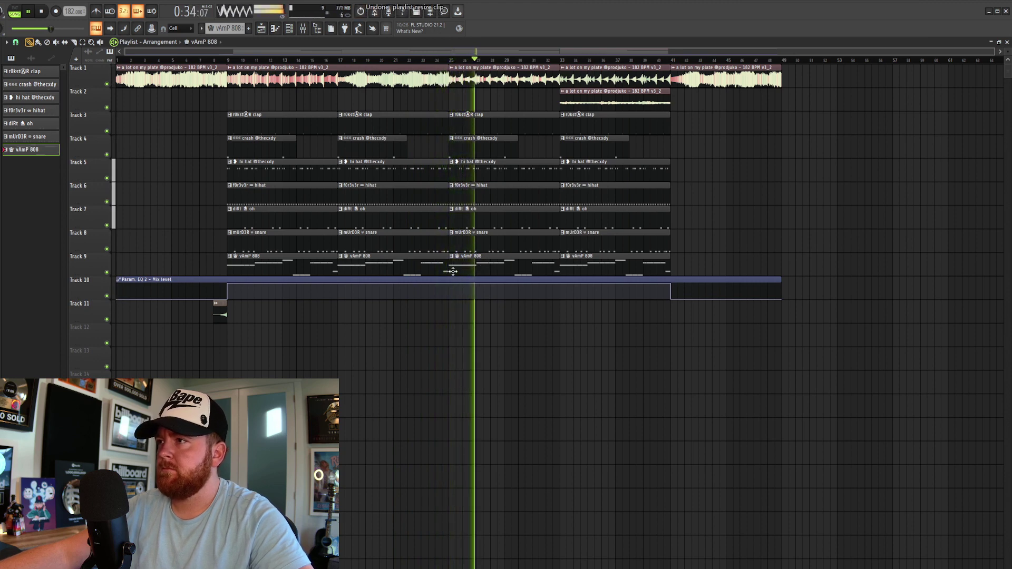
left_click_drag(450, 271, 478, 272)
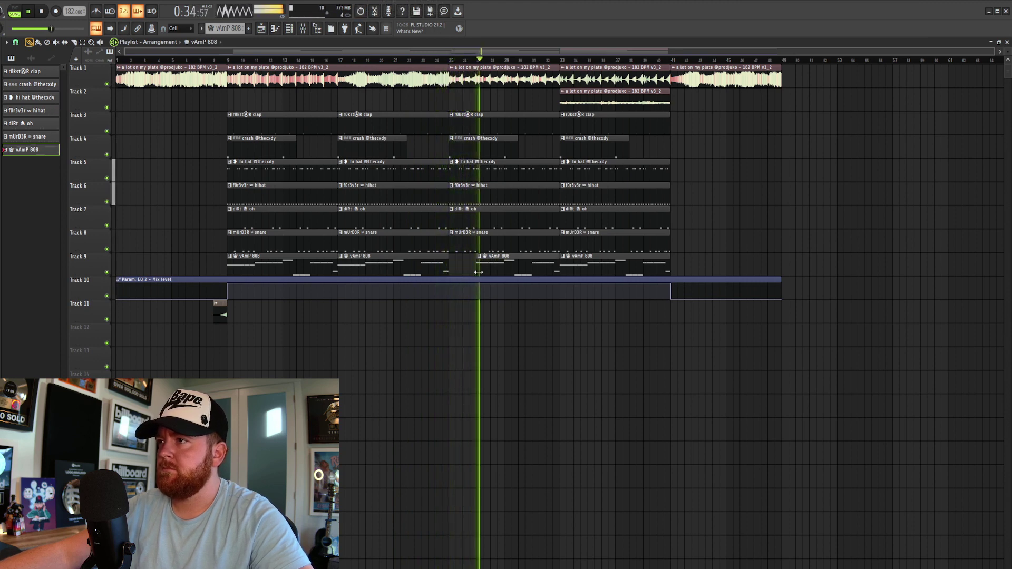
right_click(463, 241)
left_click(217, 59)
right_click(284, 247)
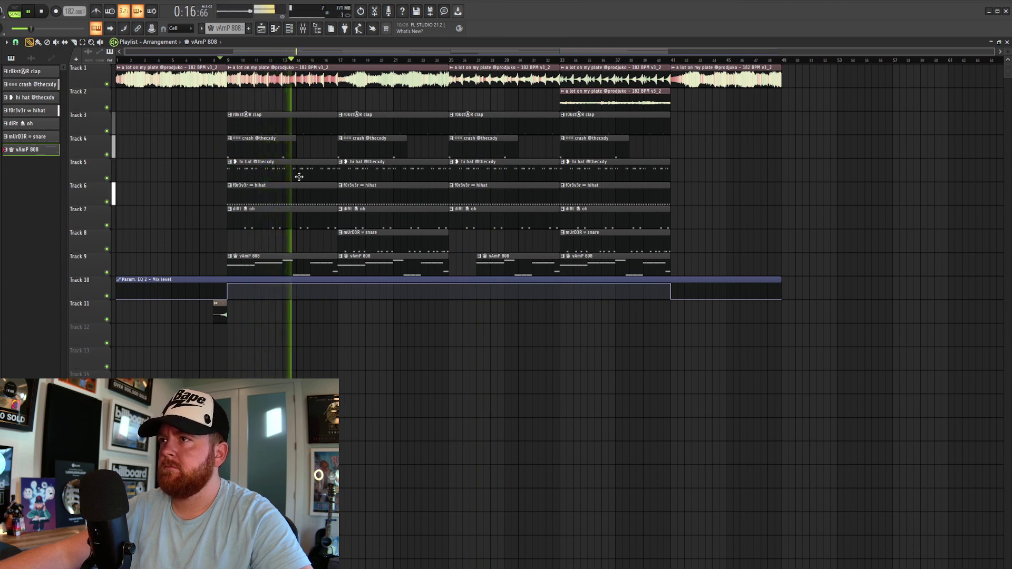
- Try removing the f0r3v3r hihat clip and the hi hat clip at bar 9, undoing each removal
right_click(316, 191)
key("ctrl+z")
right_click(314, 175)
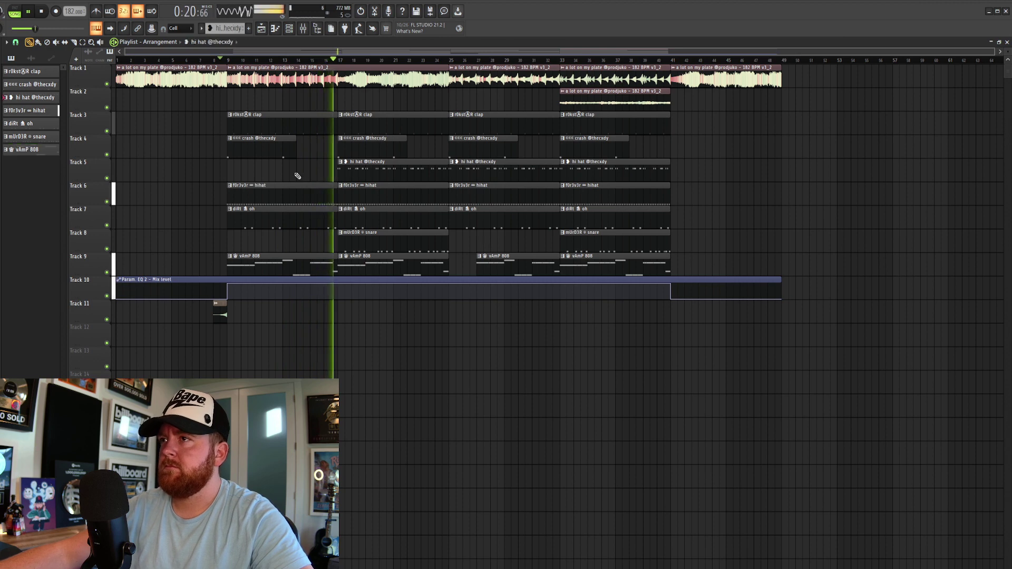
key("ctrl+z")
- Delete the f0r3v3r hihat clip at bar 25 and extend the third 808 clip back to start at bar 25
right_click(473, 195)
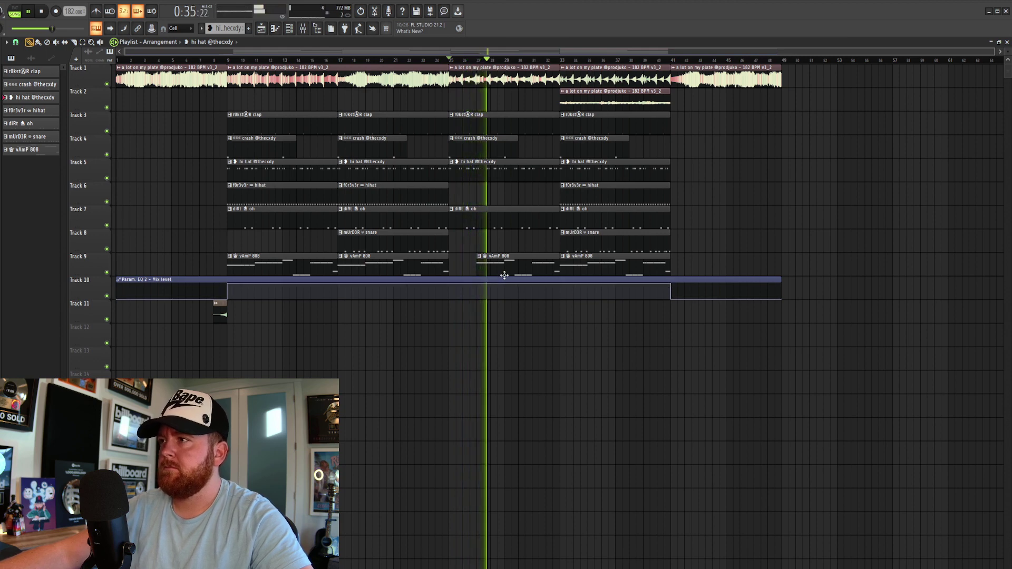
left_click_drag(477, 263, 450, 263)
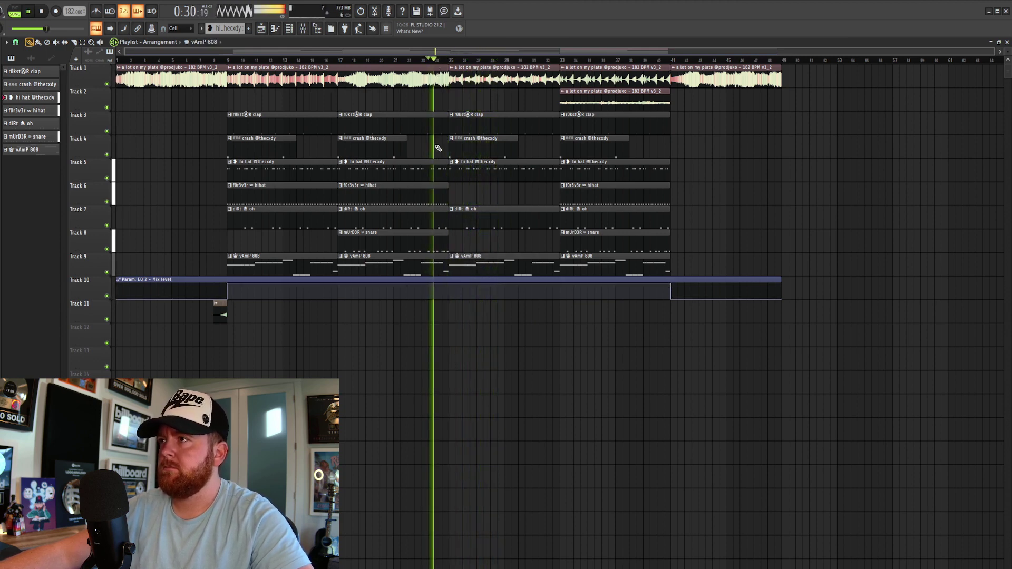
- Shorten the clap, hi-hat and open-hat clips before bar 25 by half a bar, extending the snare back to bar 25
left_click_drag(448, 111, 340, 264)
key("space")
key("space")
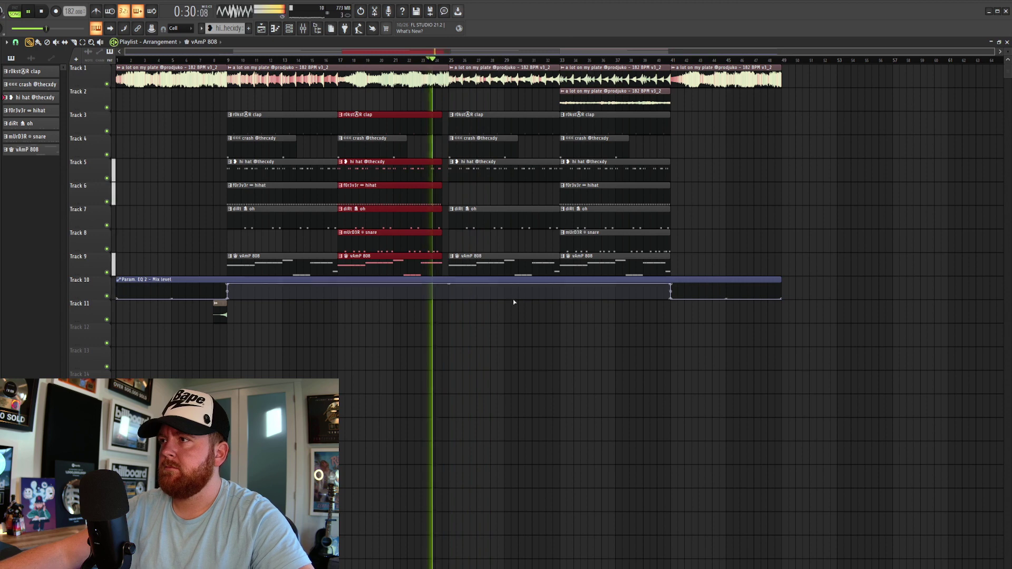
left_click(438, 241)
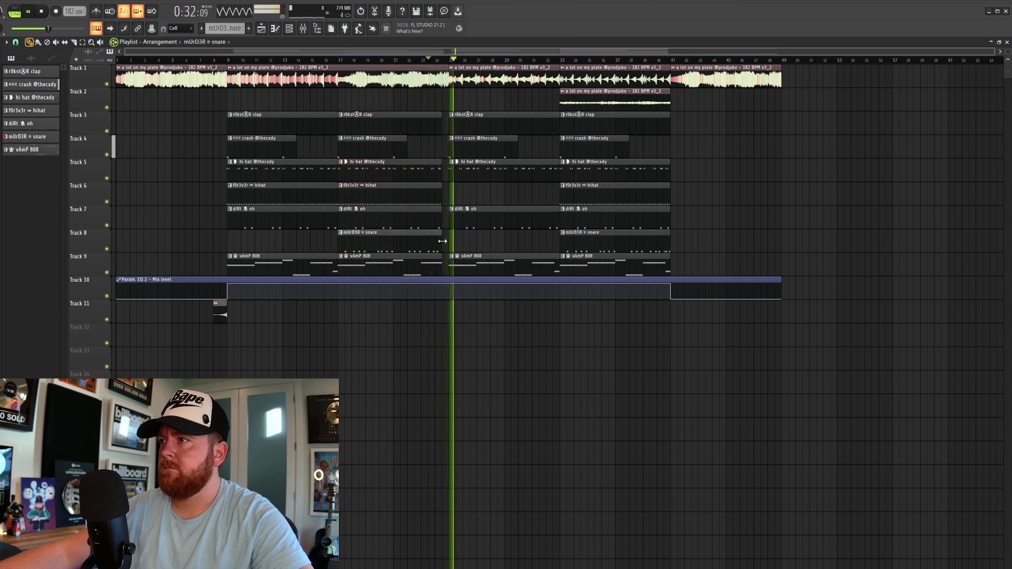
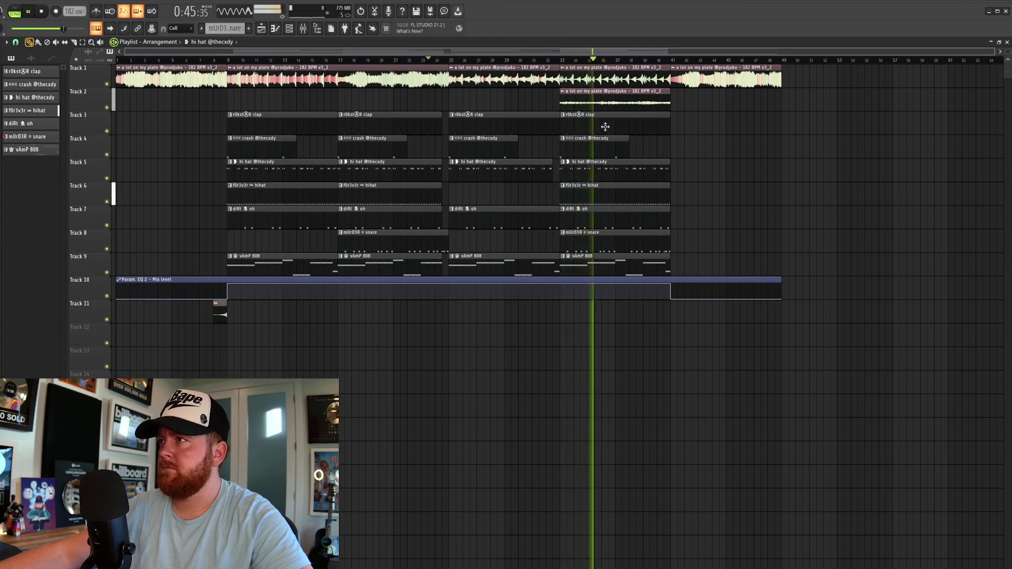
- Remove the melody layer from Track 2 and replace the Track 1 melody clip at bar 33 with the bar 9 version
key("ctrl+z")
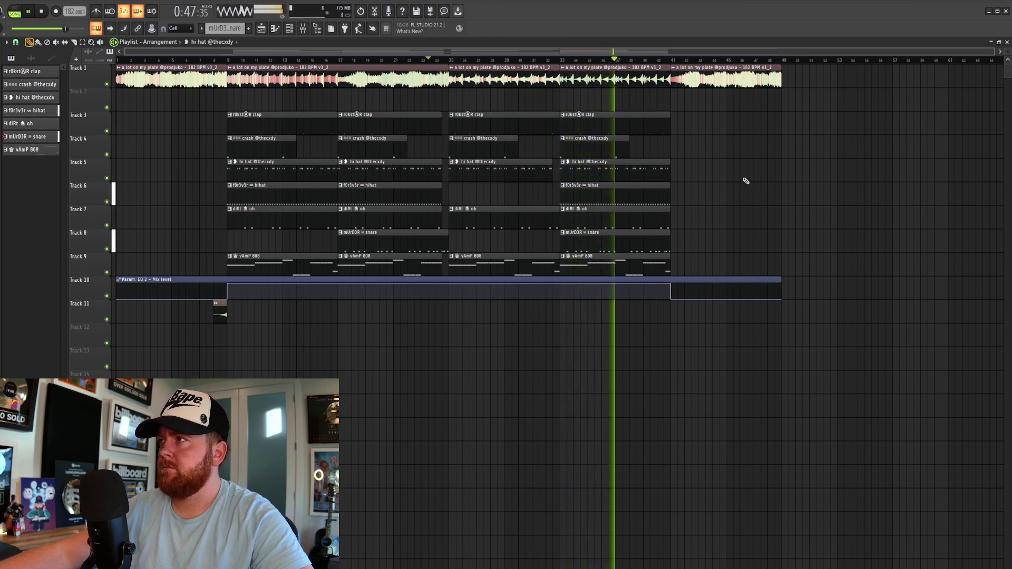
key("space")
key("space")
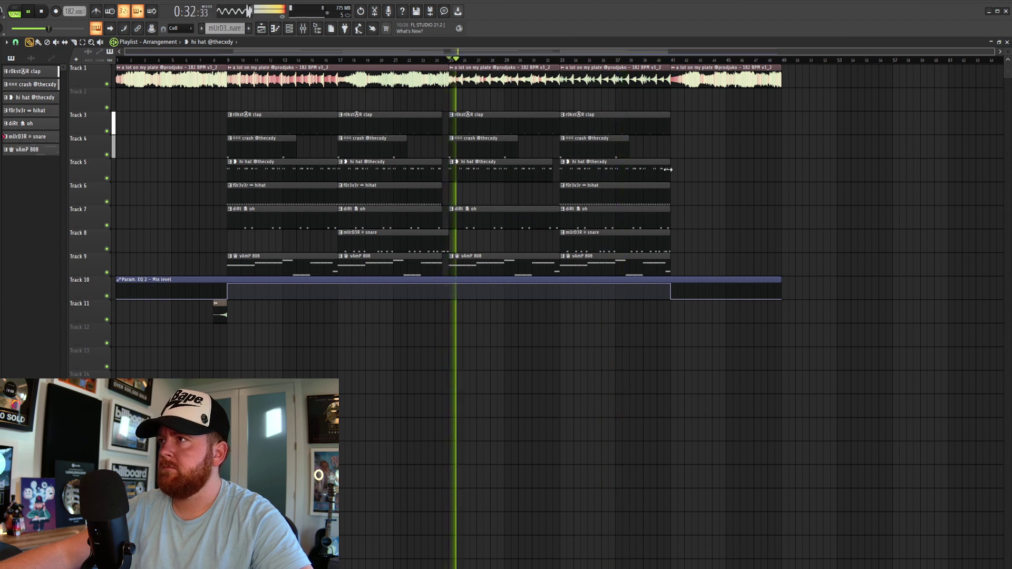
left_click(74, 42)
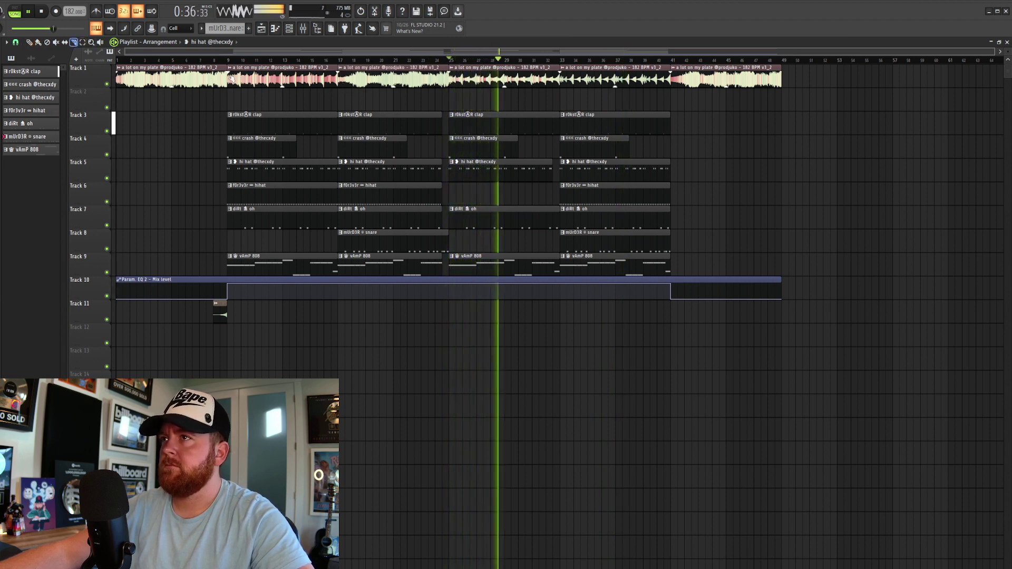
left_click(30, 42)
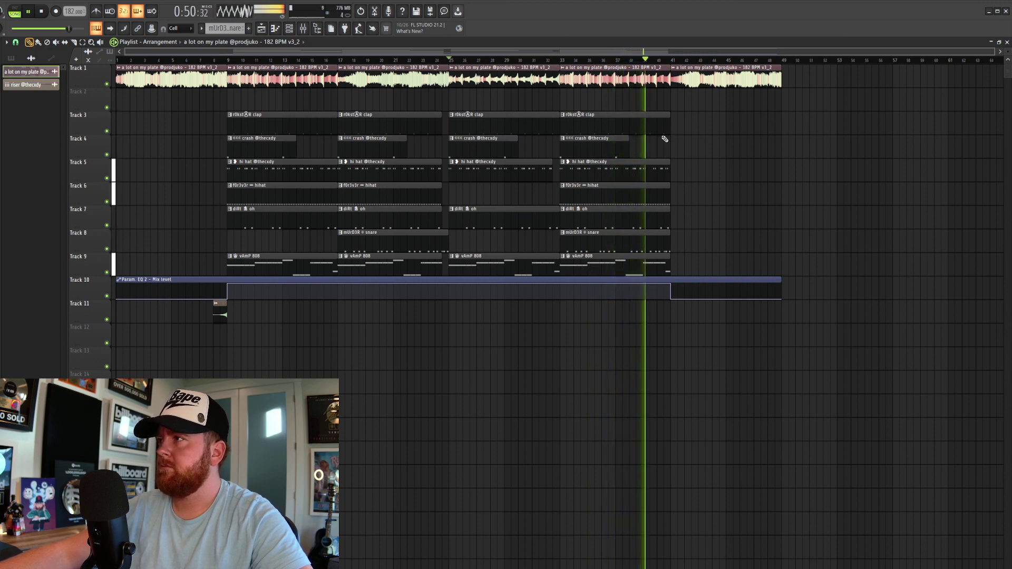
- Shorten the clap, hi-hat, open-hat and 808 clips before bar 41 by half a bar and listen to the transition
left_click_drag(671, 132, 664, 253)
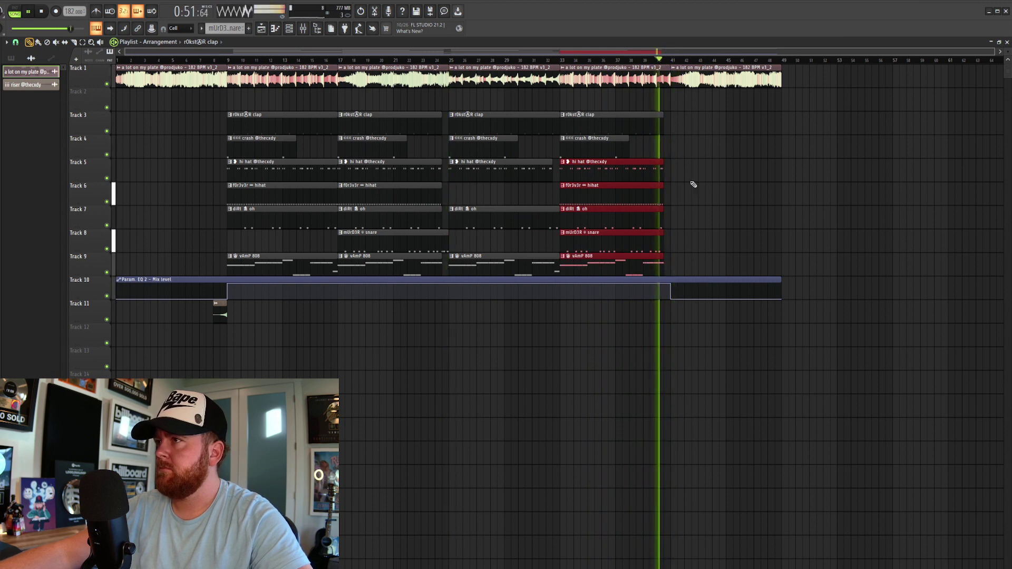
left_click(692, 192)
key("space")
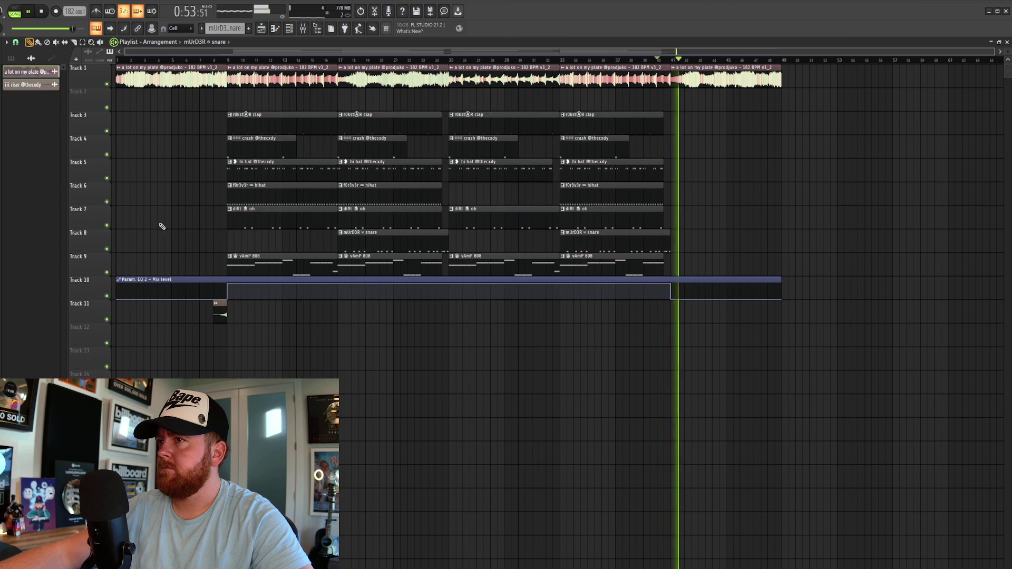
- Add a second riser clip on Track 11 ending at bar 49 and slice the EQ mix level automation at bar 9
left_click(219, 311)
left_click(772, 309)
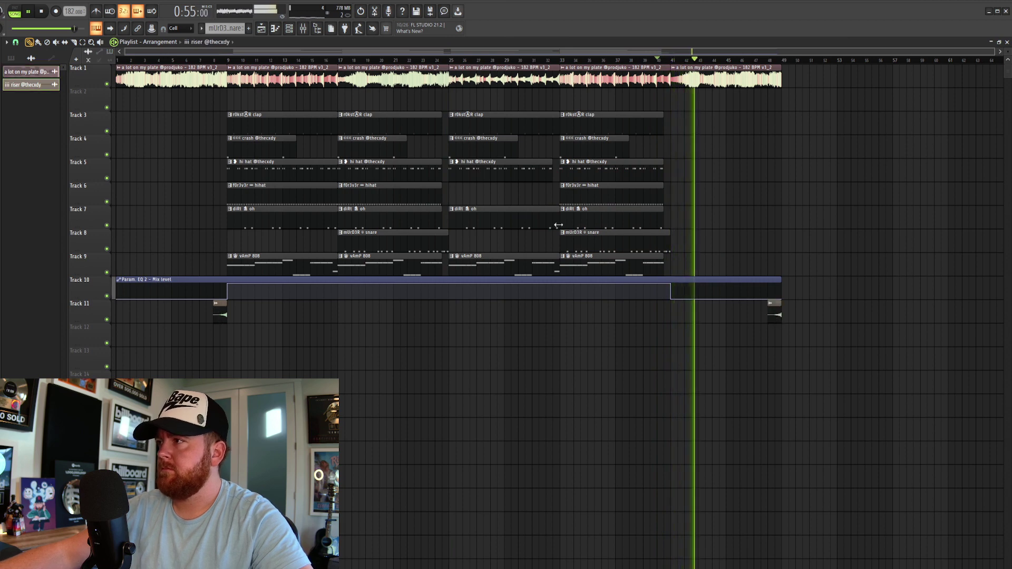
left_click(73, 42)
left_click(233, 282)
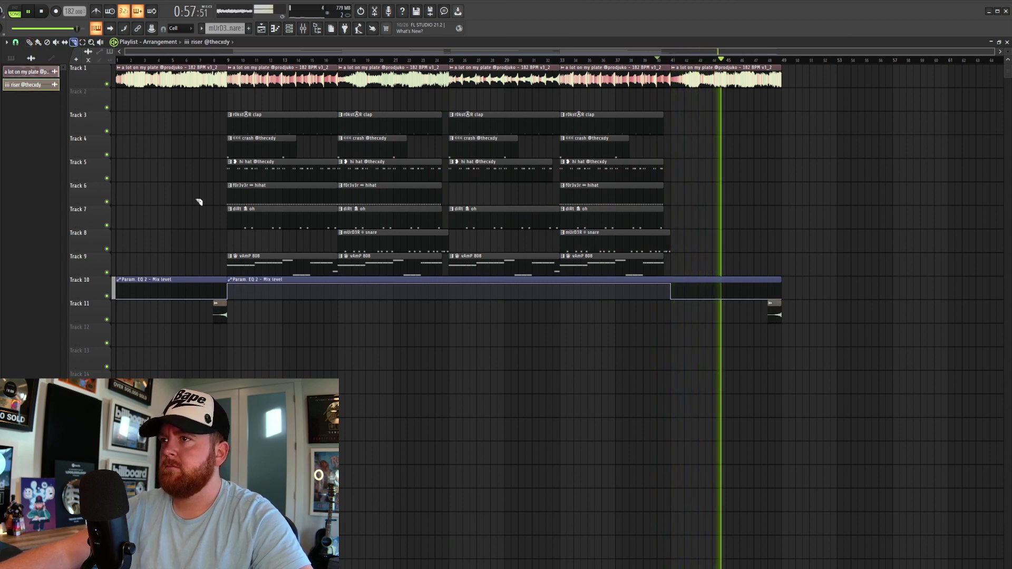
left_click(29, 42)
- Select the whole arrangement from bar 9 to bar 49 and duplicate it twice along the timeline
left_click_drag(228, 84, 785, 88)
key("ctrl+b")
key("ctrl+b")
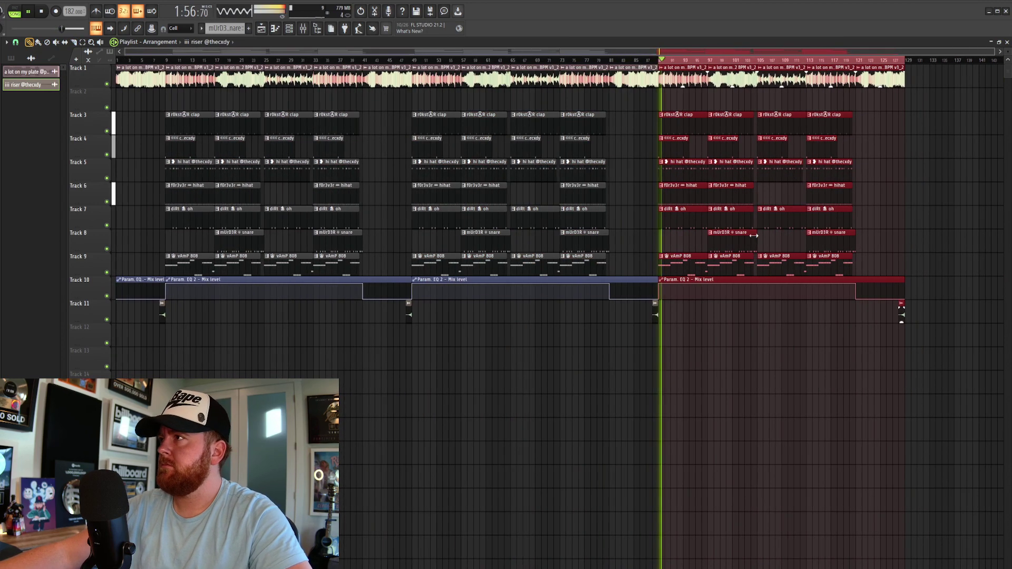
- Delete all the drum and 808 clips from bar 105 onward in the last duplicated section
right_click(780, 117)
right_click(818, 262)
right_click(830, 233)
right_click(828, 208)
right_click(828, 185)
right_click(829, 161)
right_click(826, 138)
right_click(827, 114)
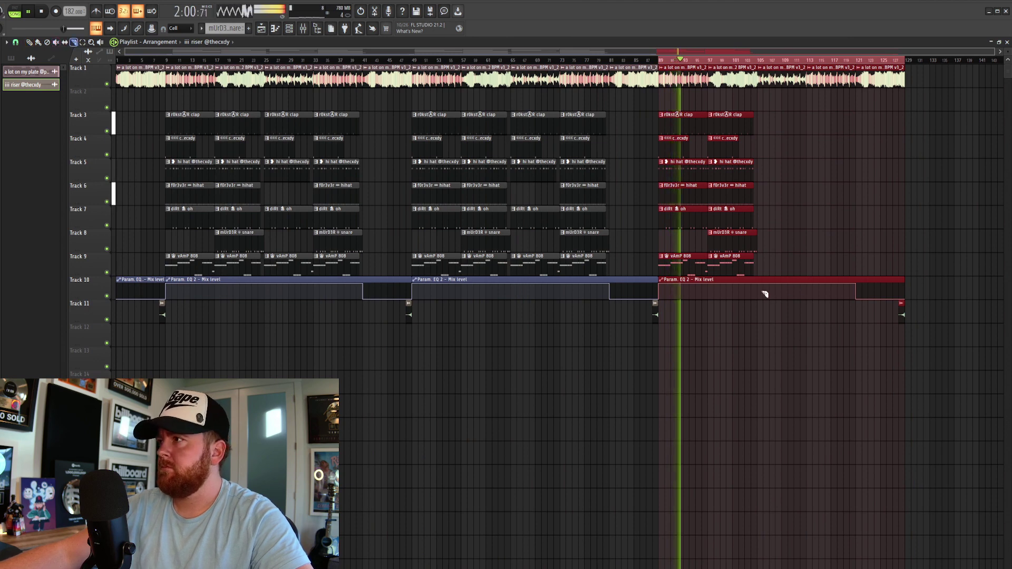
- Slice the last EQ automation clip at bars 105 and 121, delete the middle piece and move the final piece to bar 105
left_click(852, 285)
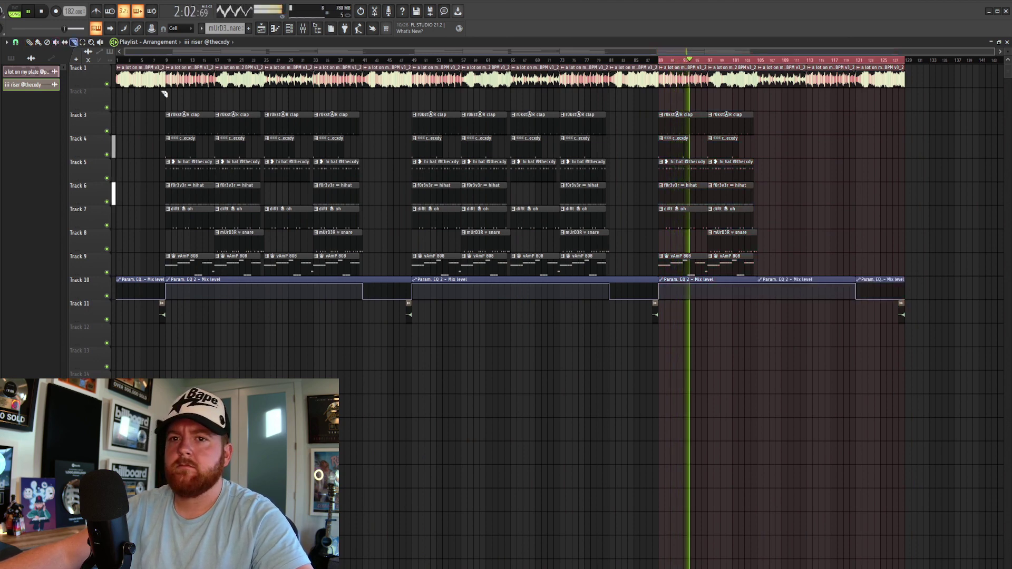
right_click(846, 293)
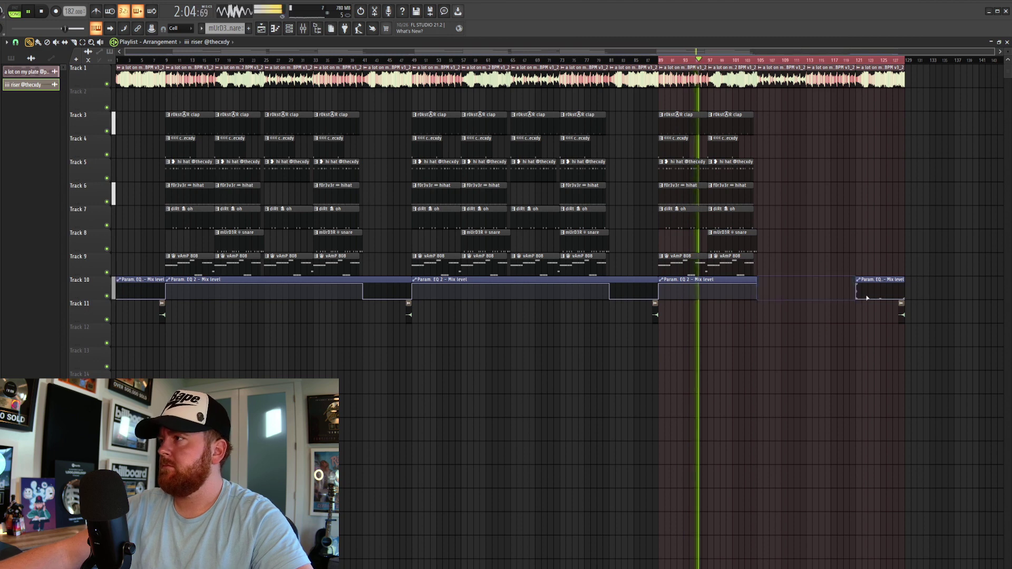
left_click_drag(870, 283, 771, 283)
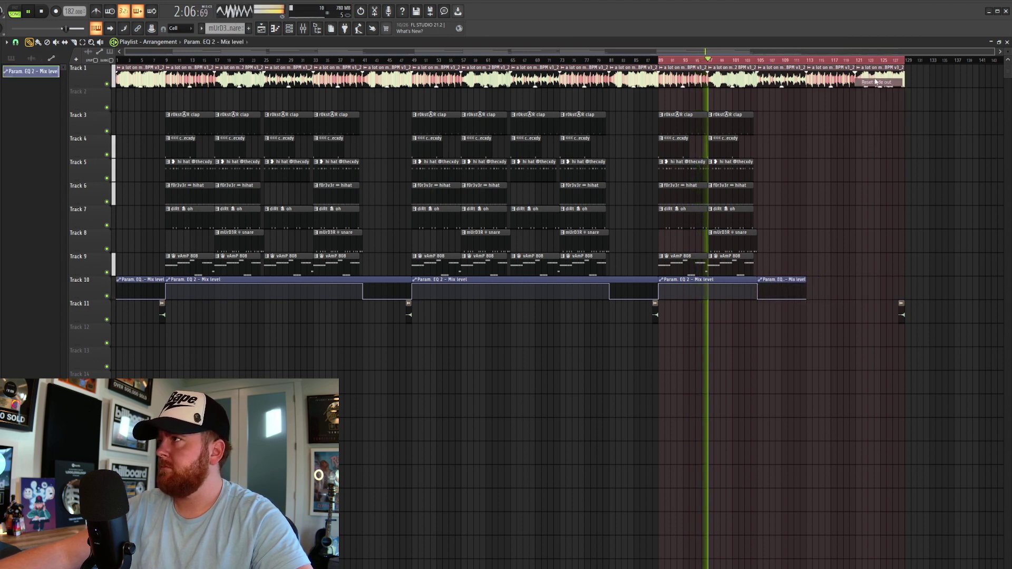
- Delete the melody clips after bar 113 and the final riser, and play the outro from bar 105
right_click(831, 79)
right_click(896, 82)
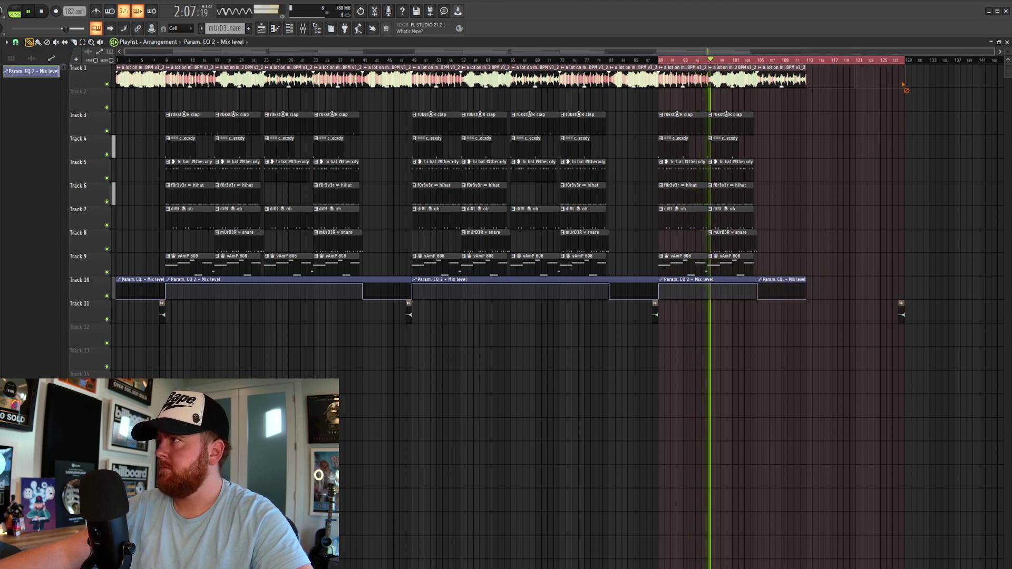
right_click(899, 316)
left_click(759, 60)
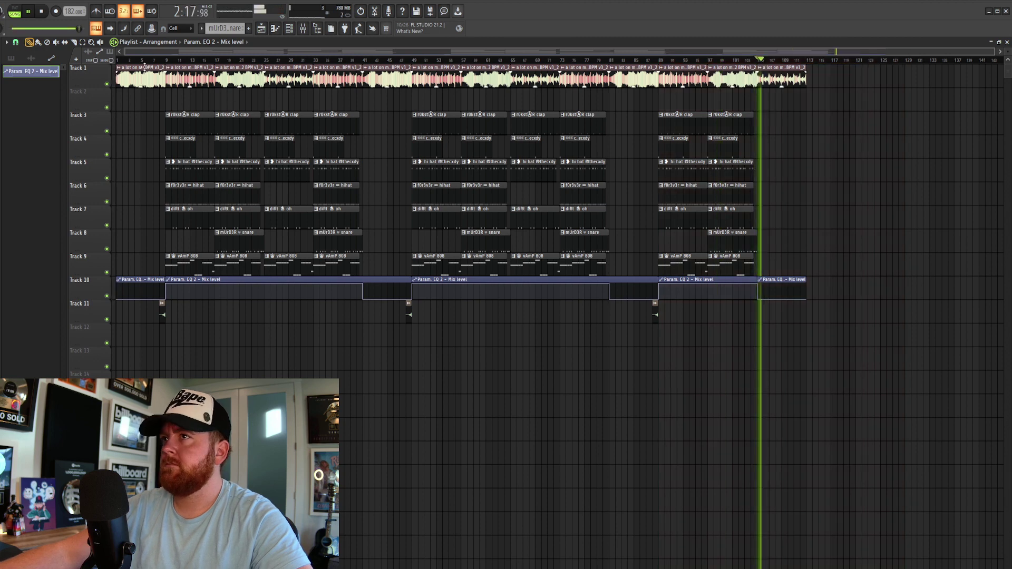
key("space")
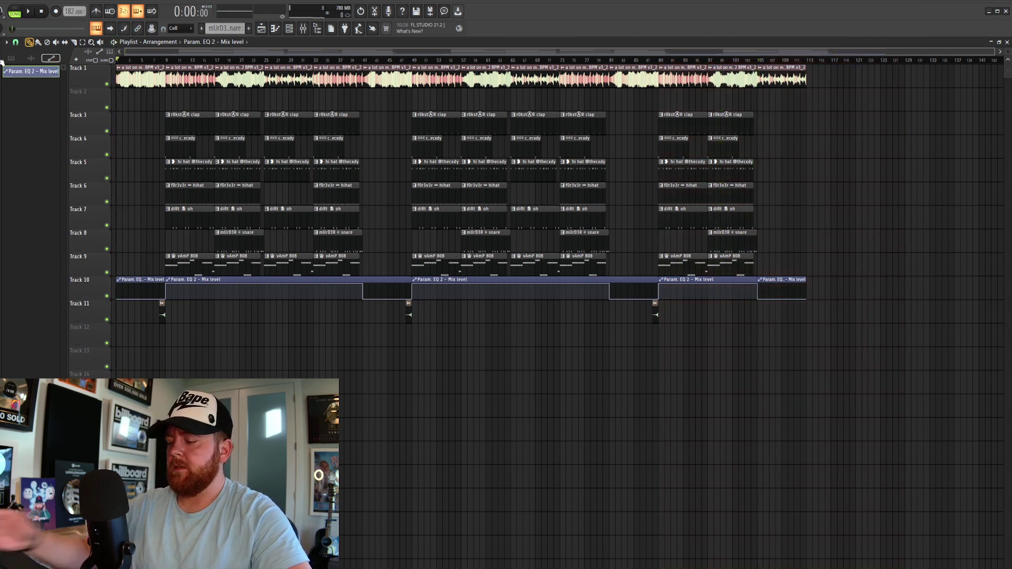
- Show all channel groups in the Channel rack and select every channel, including the EQ automation and riser
left_click(289, 29)
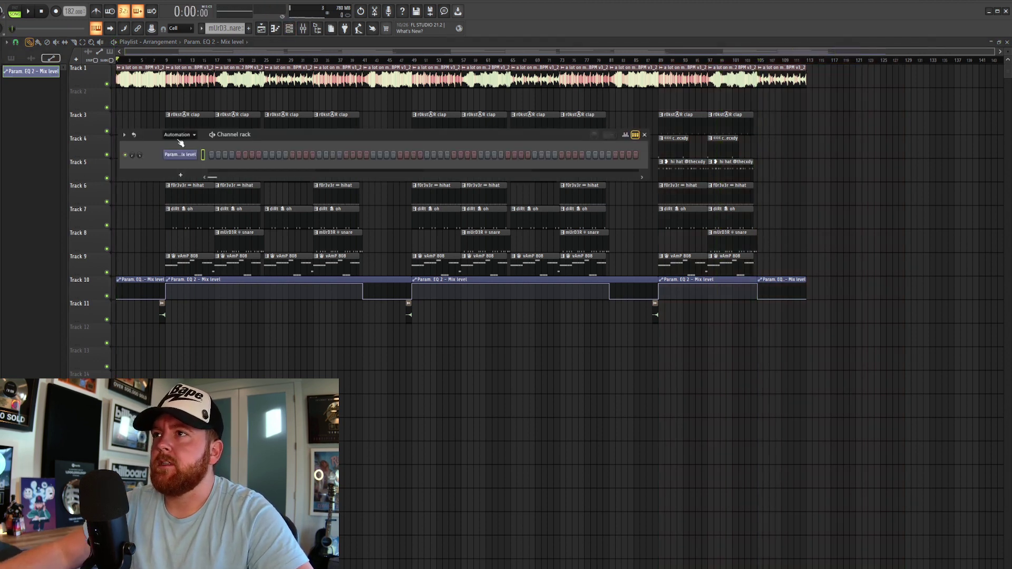
left_click(179, 135)
left_click(178, 145)
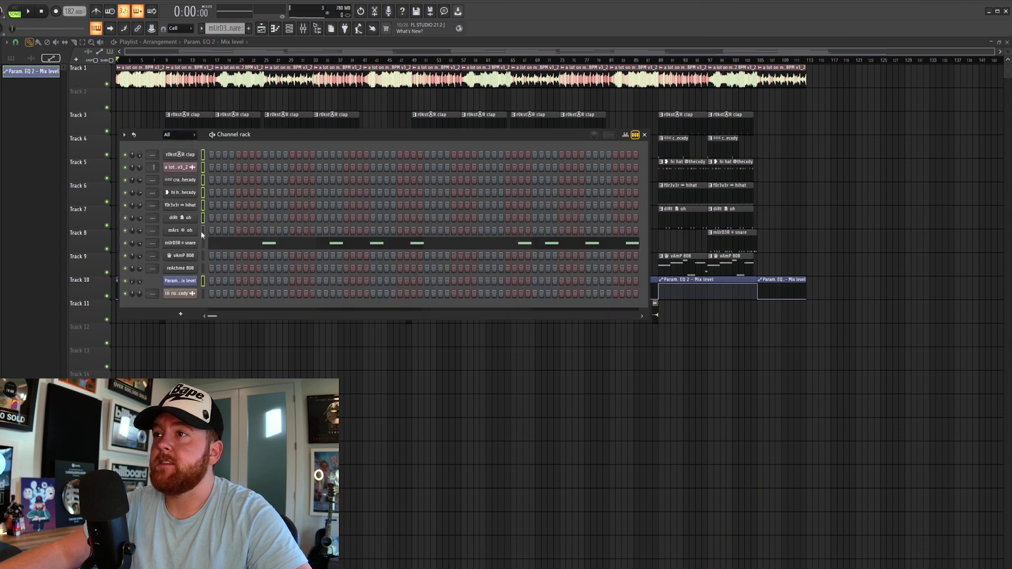
left_click(203, 281)
left_click(203, 294)
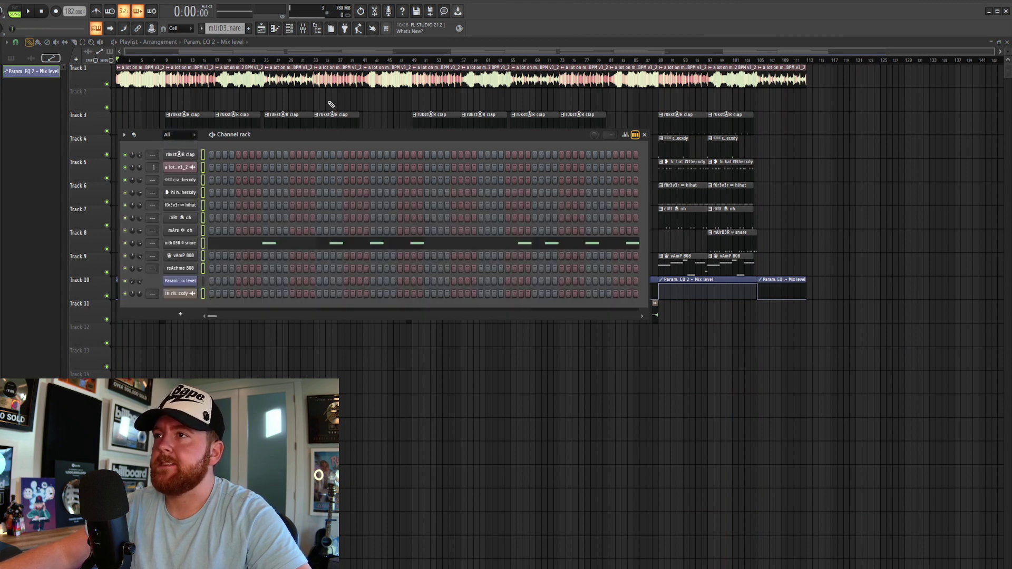
- Route all selected channels to their own mixer tracks, starting from mixer track 3
left_click(303, 29)
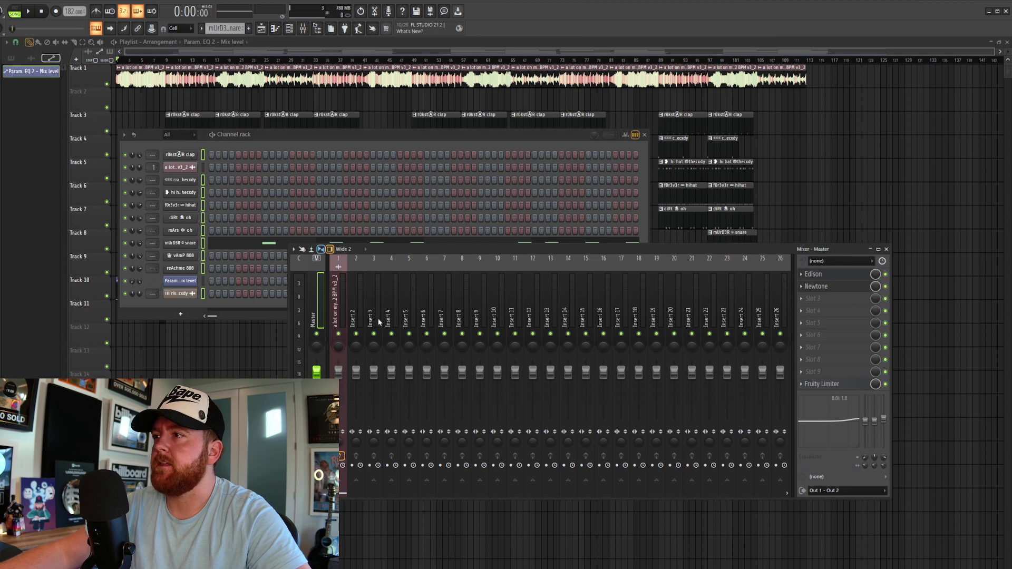
right_click(379, 323)
left_click(477, 357)
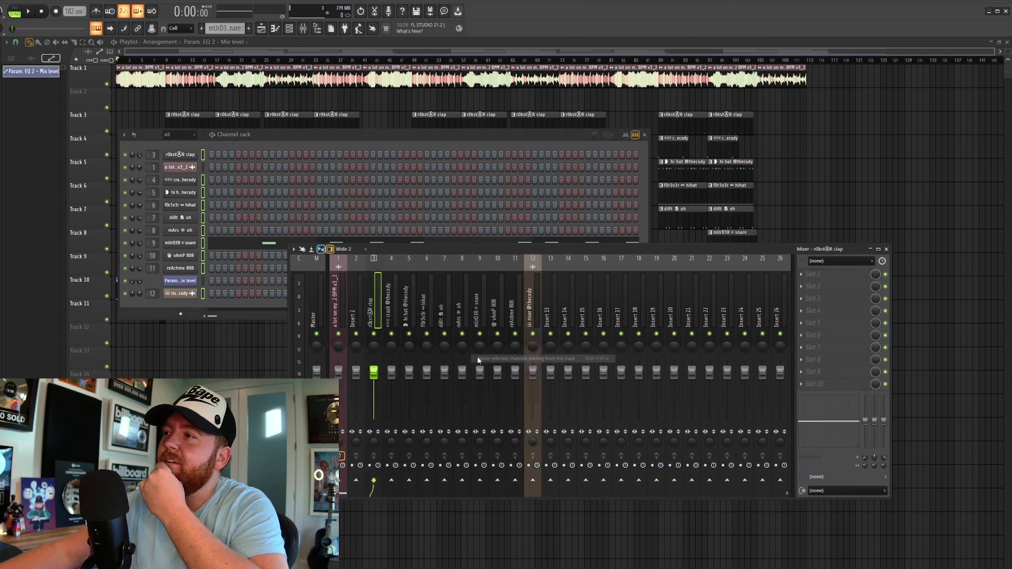
- Add a Fruity soft clipper to slot 9 of the Master track, just before the Fruity Limiter
left_click(318, 322)
left_click(801, 372)
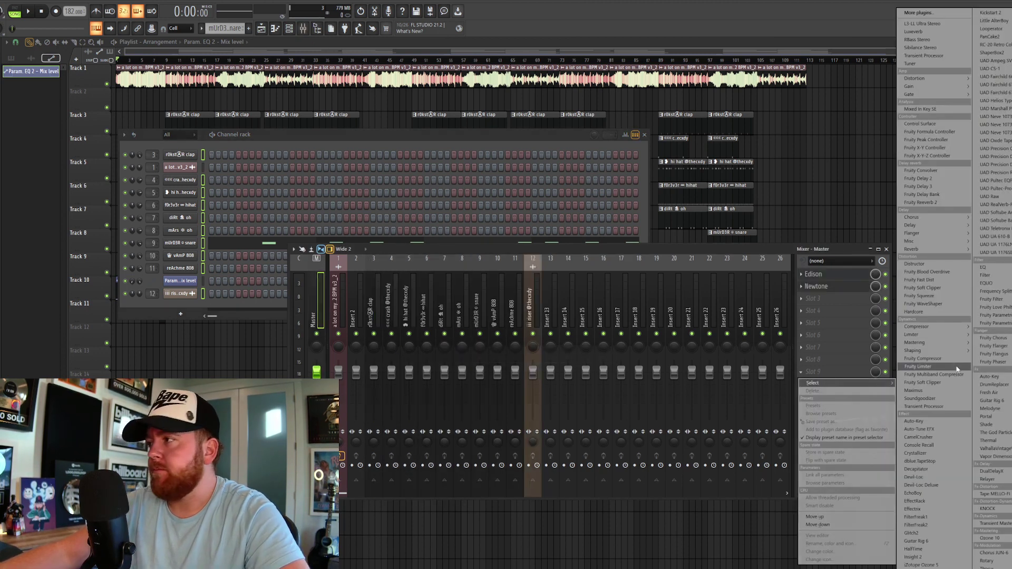
left_click(944, 382)
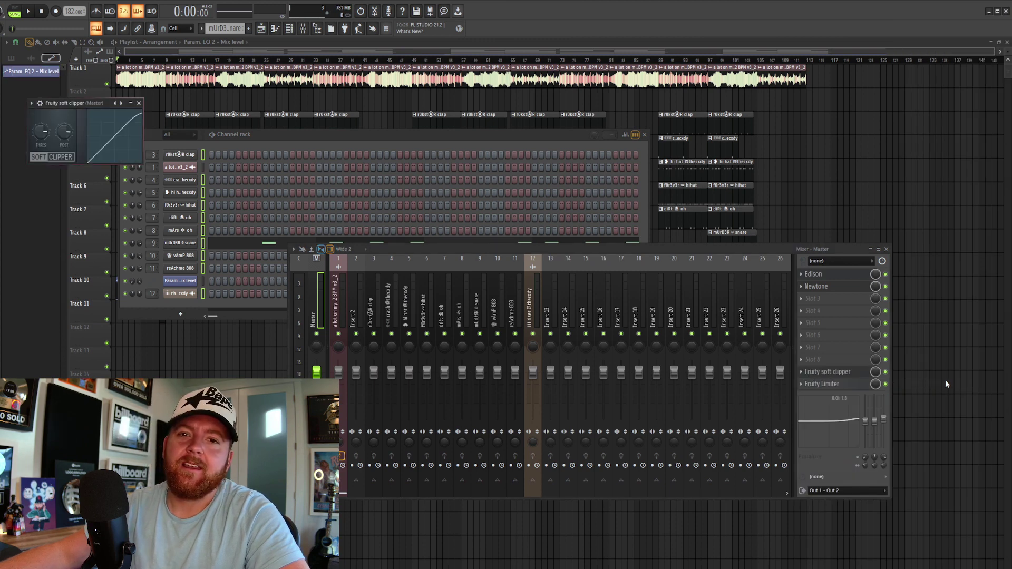
- Delete the Edison and Newtone plugins from the Master track's effect slots
right_click(803, 297)
left_click(807, 308)
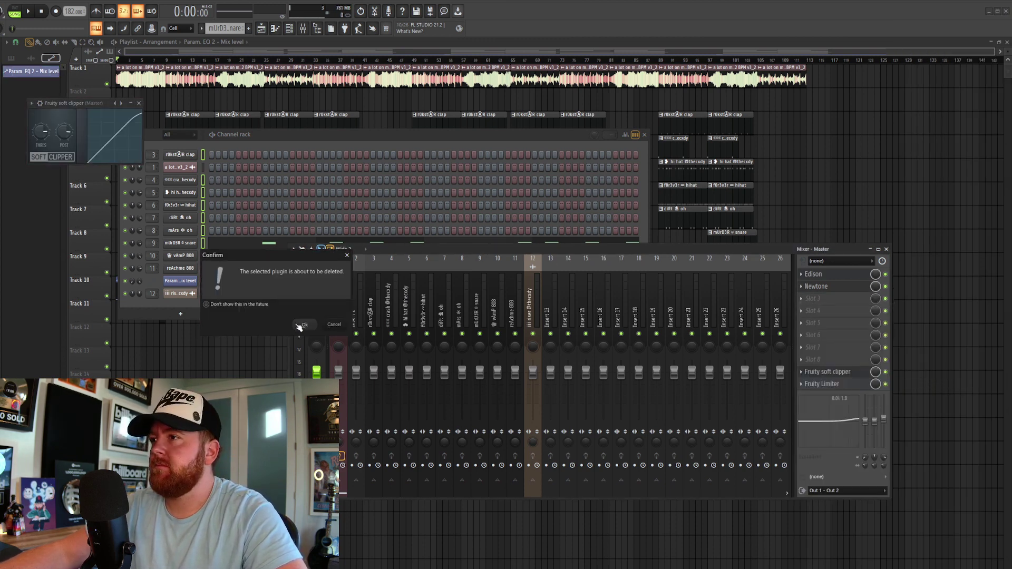
left_click(300, 324)
right_click(815, 287)
left_click(817, 296)
left_click(305, 324)
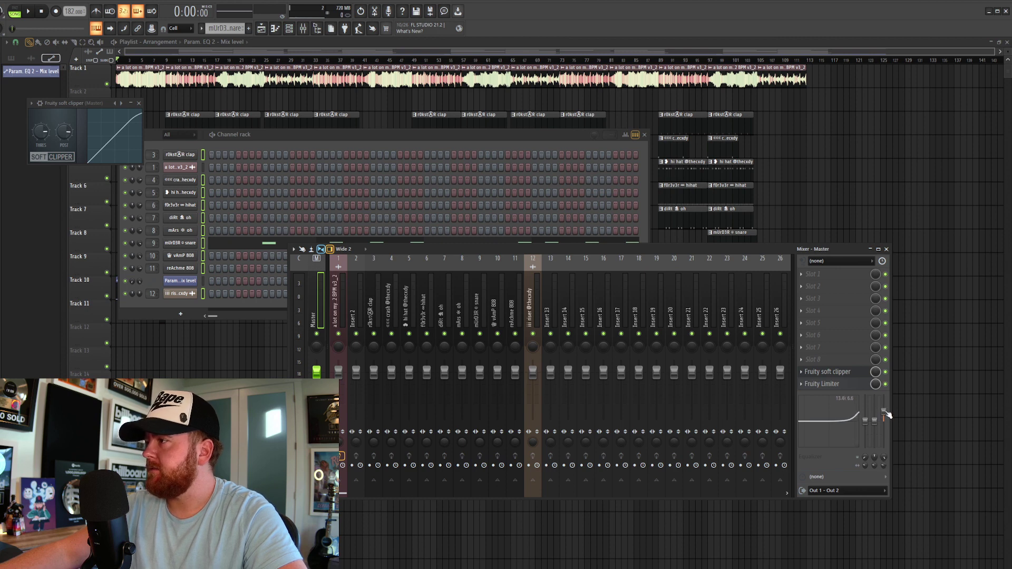
- Play the arrangement from bar 9 with the mixer visible to check the track levels
key("F12")
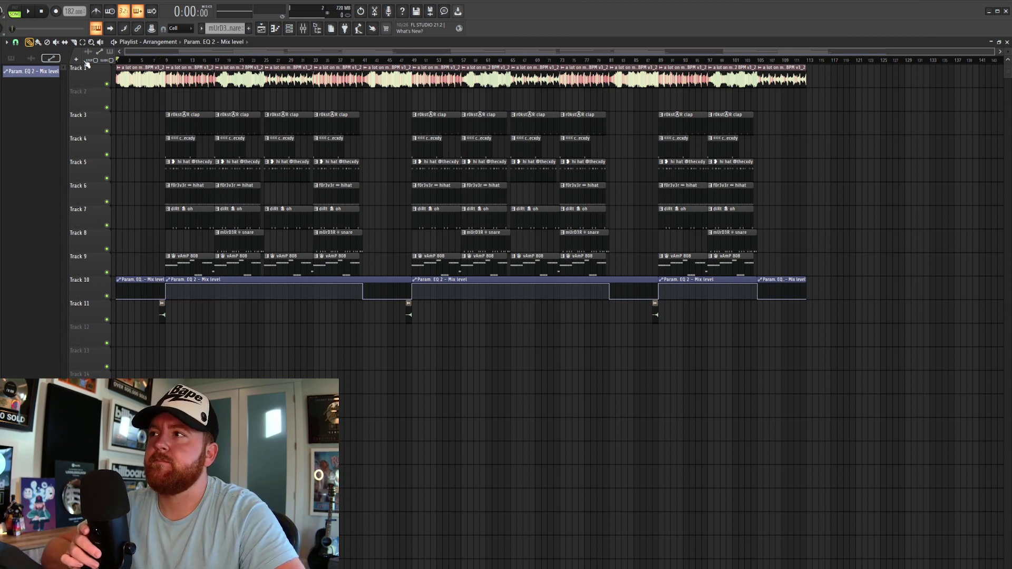
key("space")
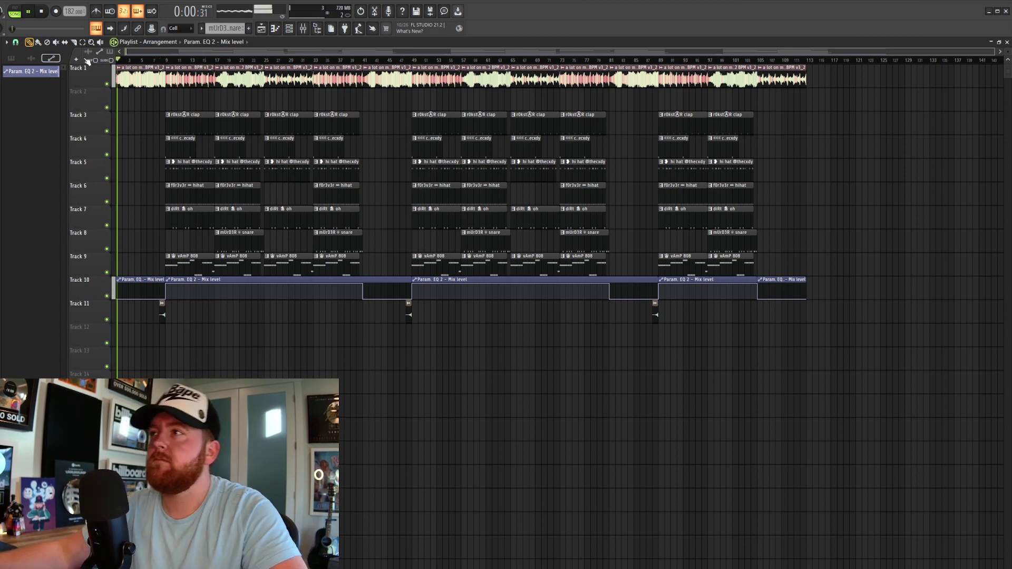
left_click(303, 30)
key("space")
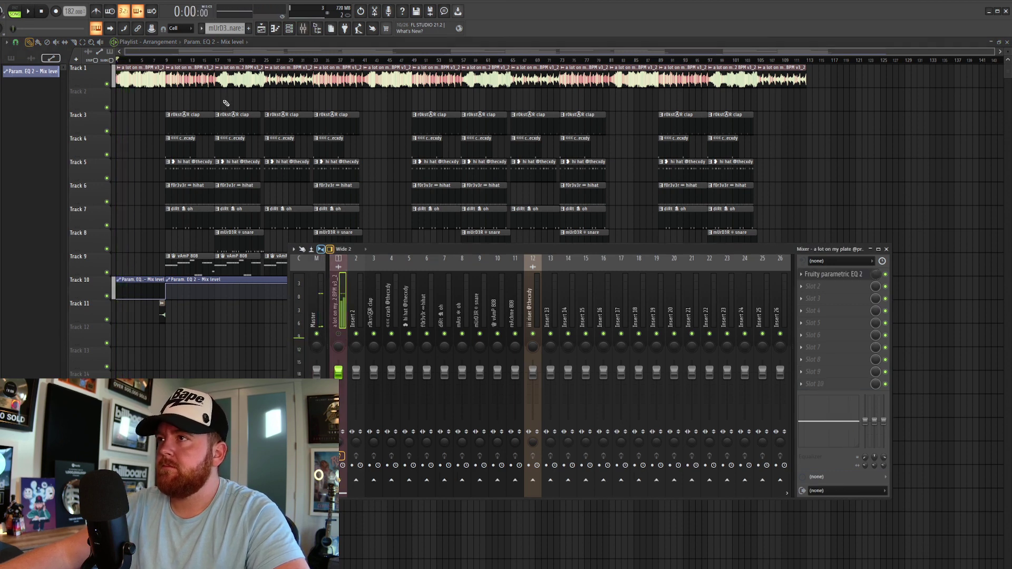
left_click(165, 59)
key("space")
left_click(462, 289)
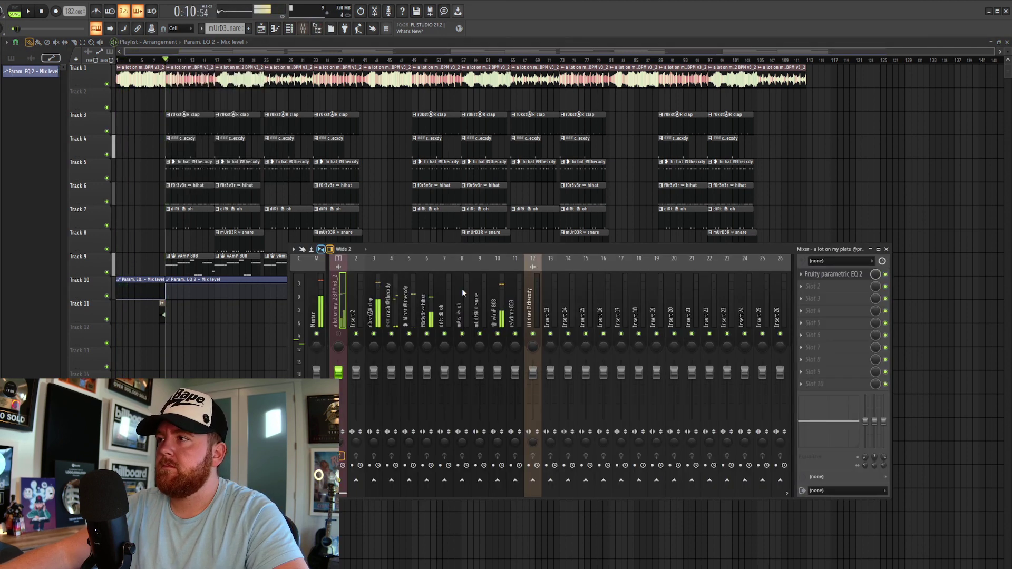
key("space")
- Reset mixer track 11 to default and delete the unused reAchme 808 channel
right_click(515, 261)
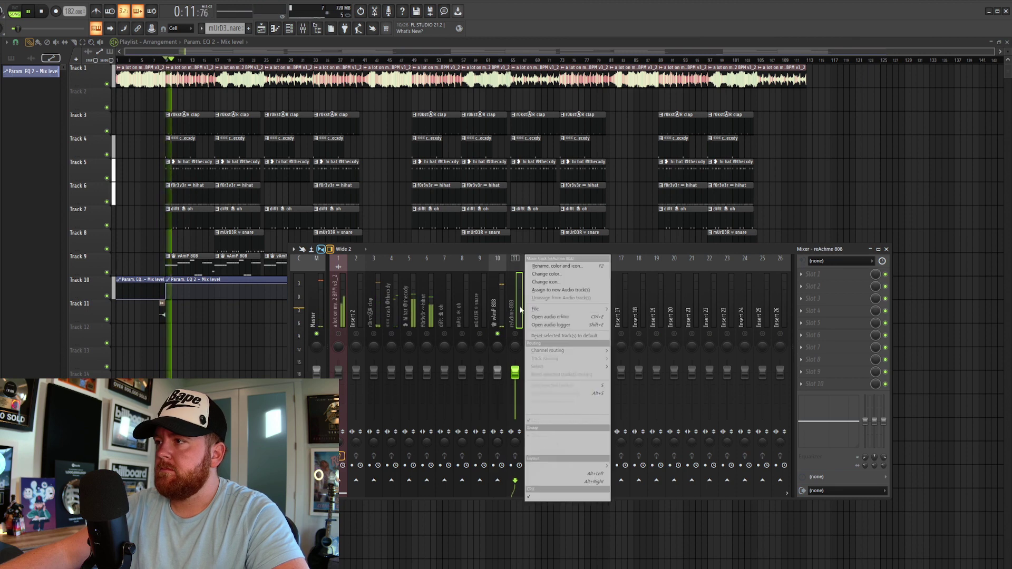
left_click(561, 337)
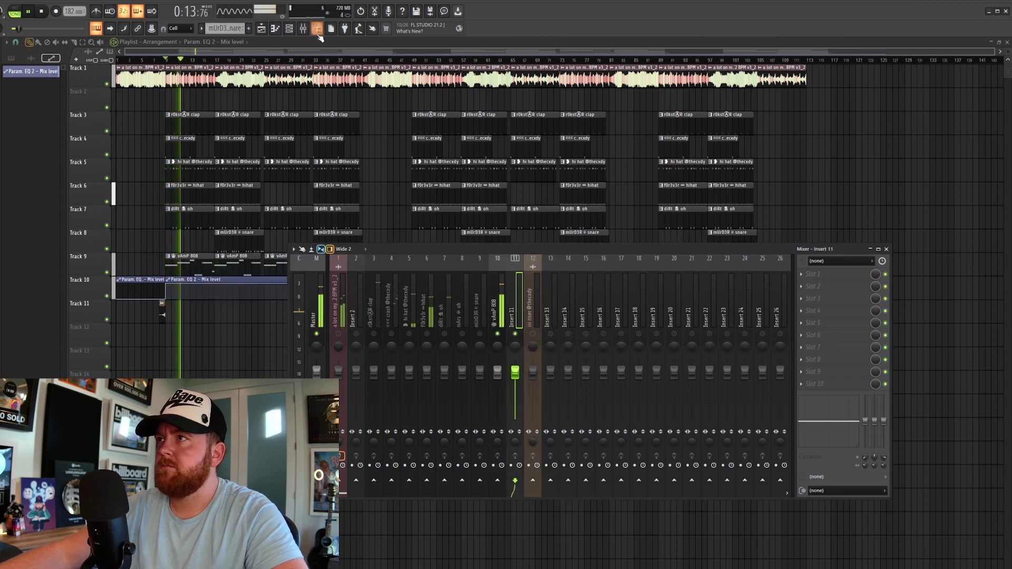
left_click(291, 29)
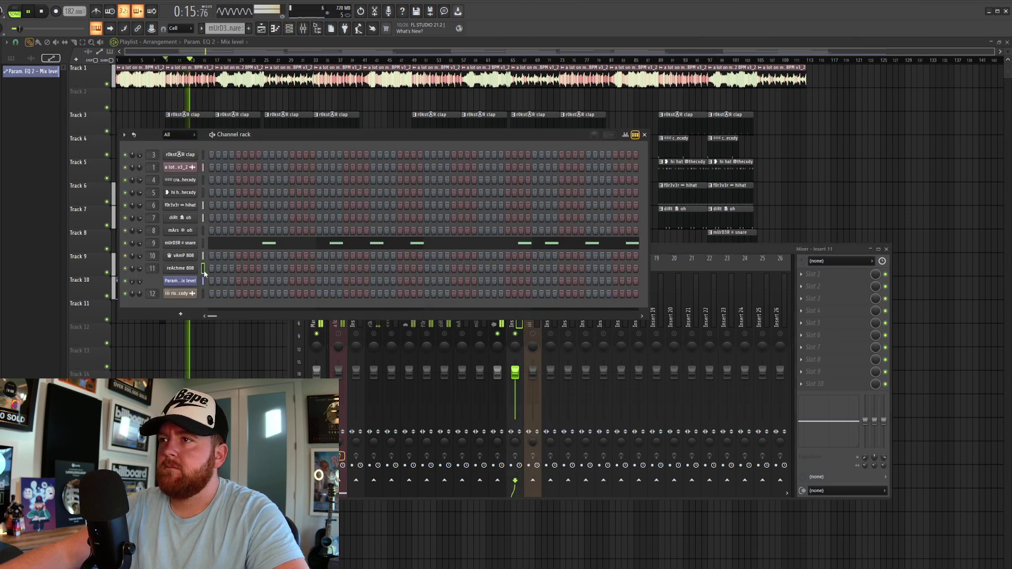
left_click(126, 136)
left_click(147, 167)
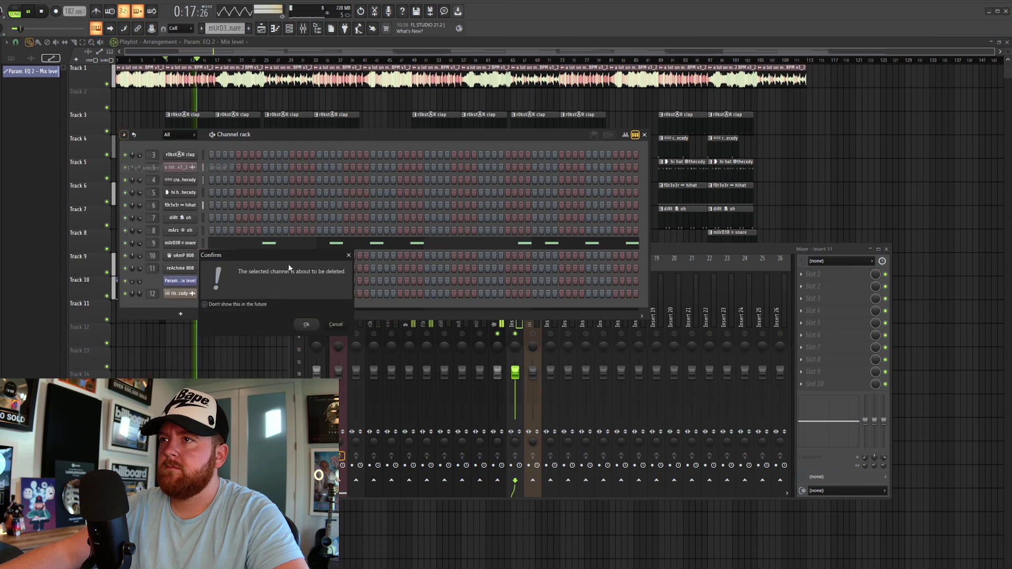
left_click(306, 323)
- Set the mixer level of the vAmP 808 to -0.1 dB and the clap to -2.9 dB
left_click(504, 382)
left_click(497, 373)
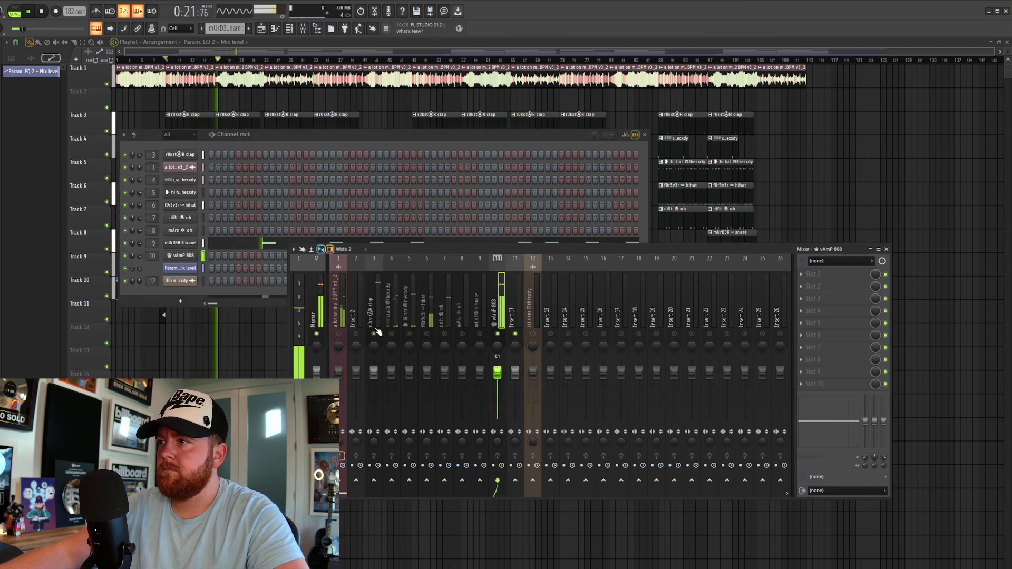
left_click(373, 373)
left_click_drag(374, 374, 377, 380)
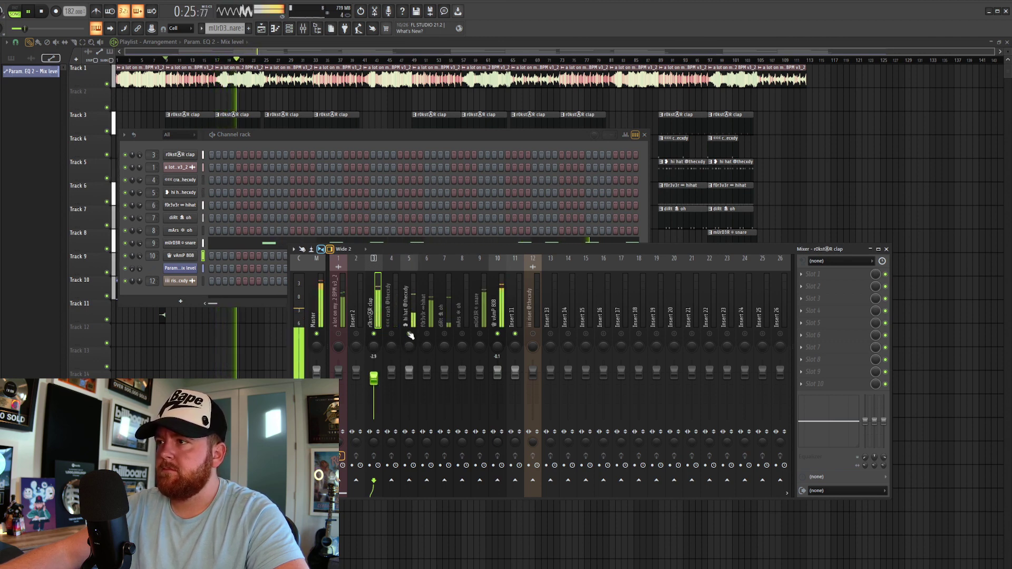
- Set the track 5 hi hat to -4.9 dB with its left and right channels swapped, and the track 6 hihat to -1.6 dB
left_click(409, 373)
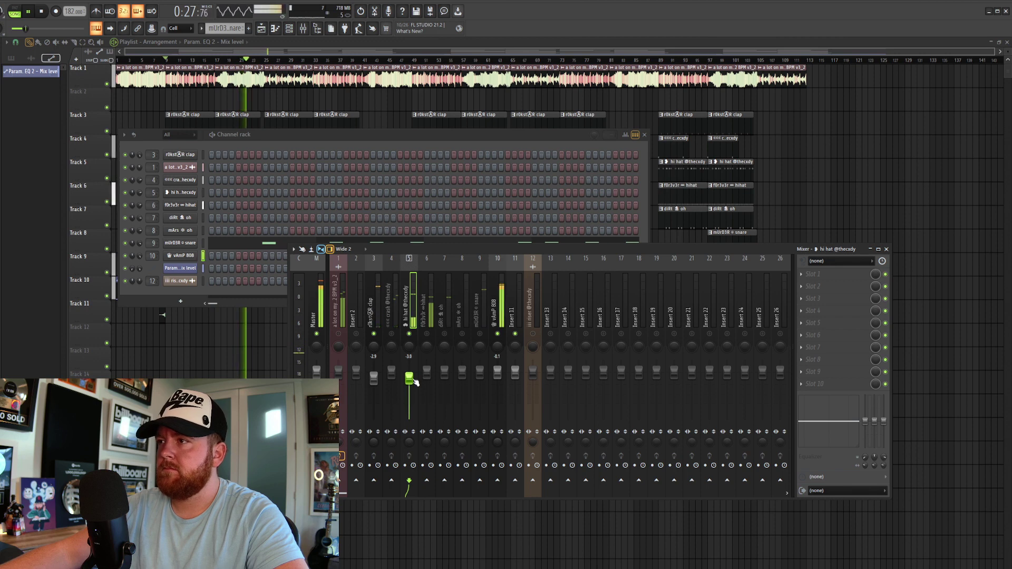
left_click(426, 374)
left_click_drag(426, 373, 409, 379)
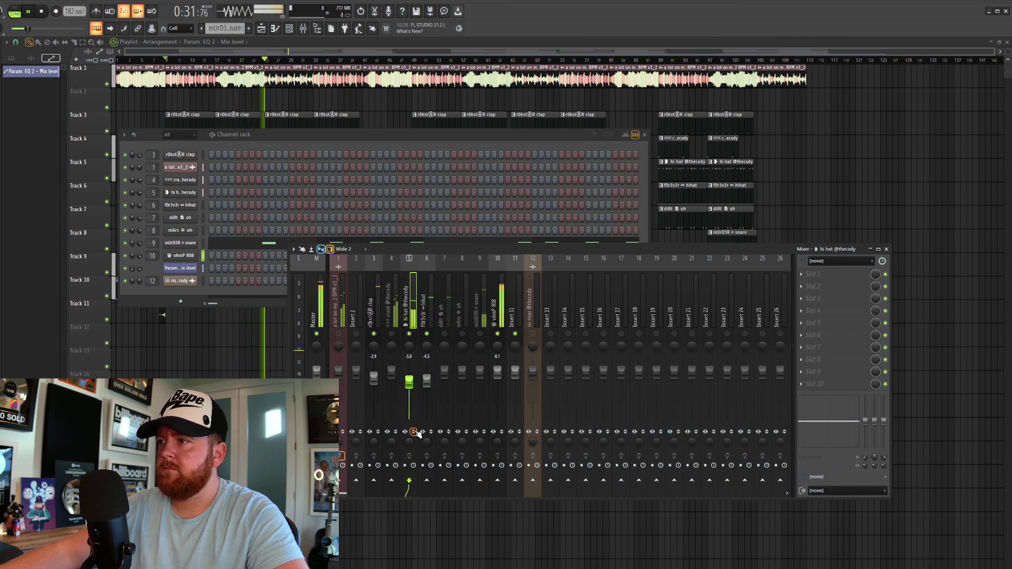
key("space")
key("space")
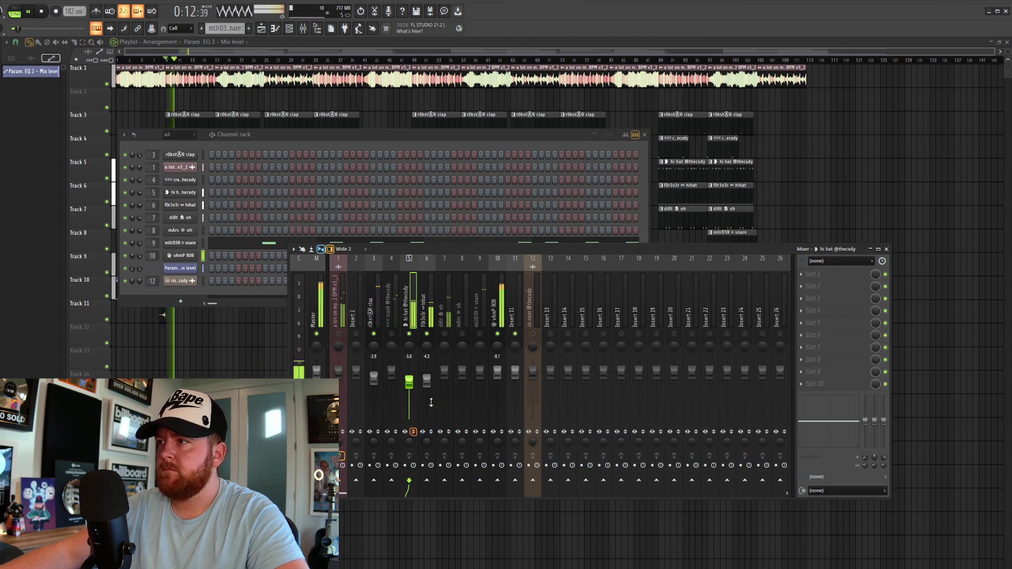
left_click(427, 380)
left_click_drag(427, 380, 391, 375)
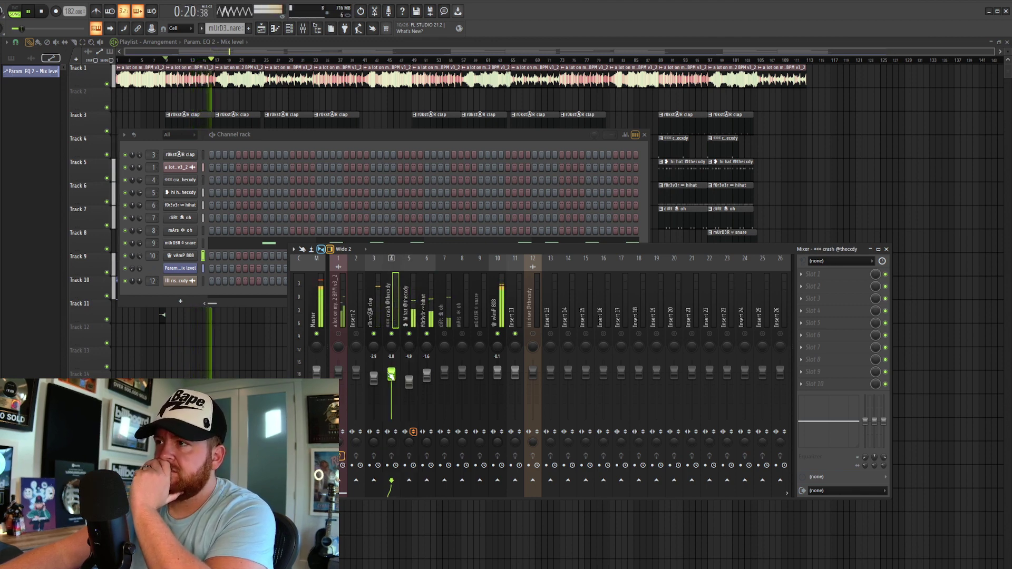
- Set the mixer levels of the crash to -2.0 dB, the mArs oh to -4.6 dB and the snare to -4.0 dB
left_click_drag(391, 376, 391, 378)
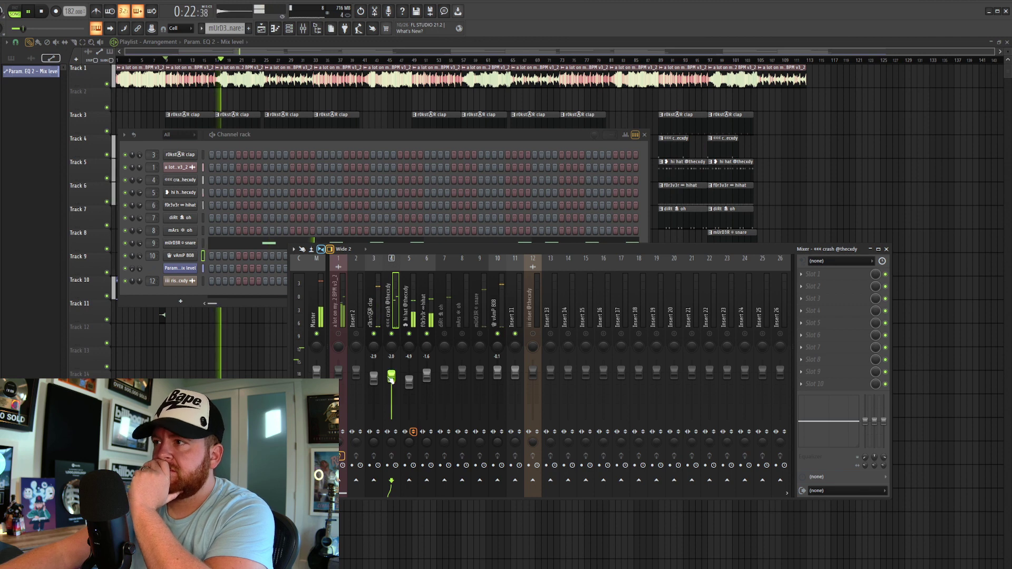
left_click(447, 345)
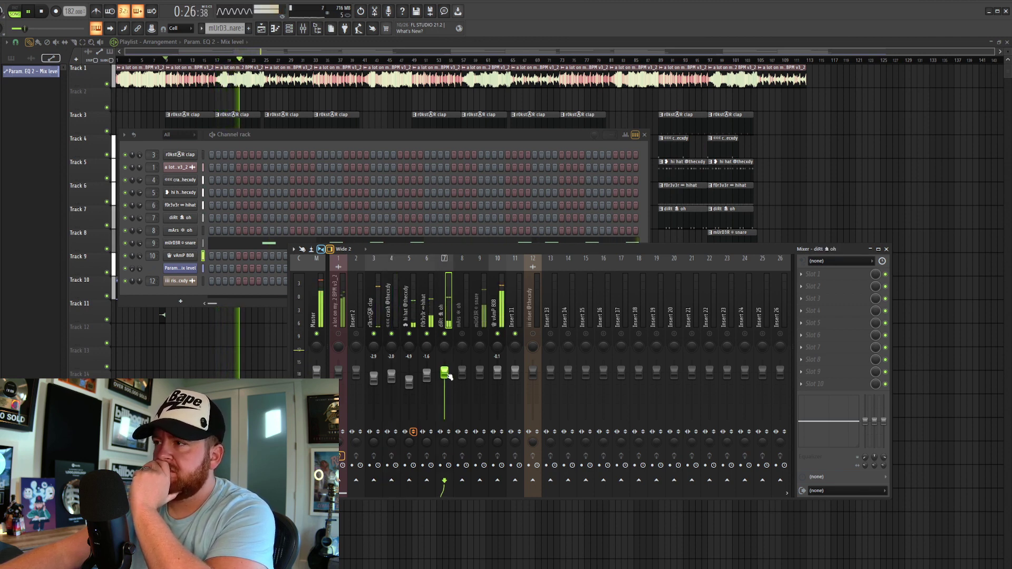
left_click_drag(462, 372, 485, 385)
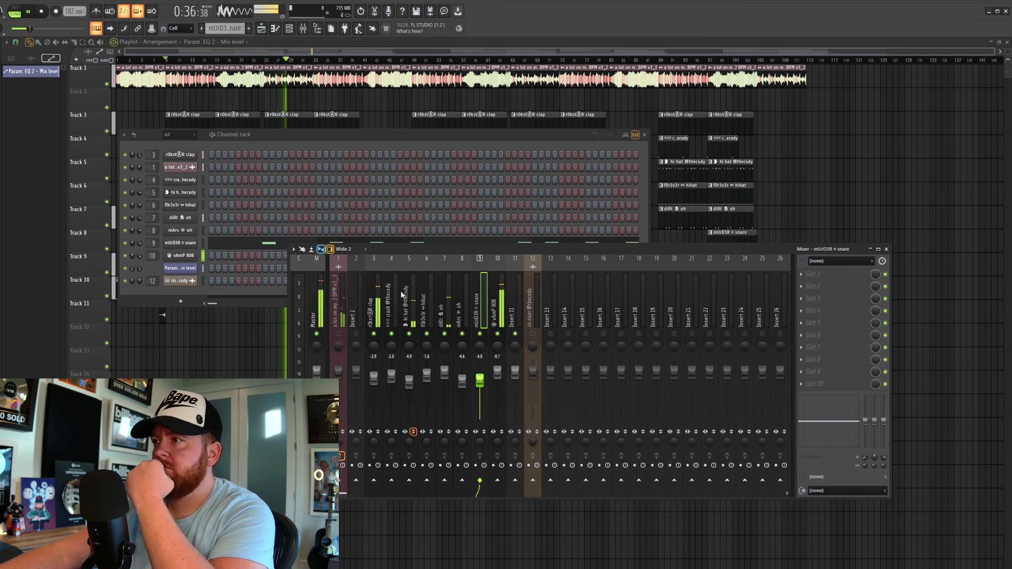
- Check the pattern list for use of the mArs oh and reset its mixer track 8 to default
key("F12")
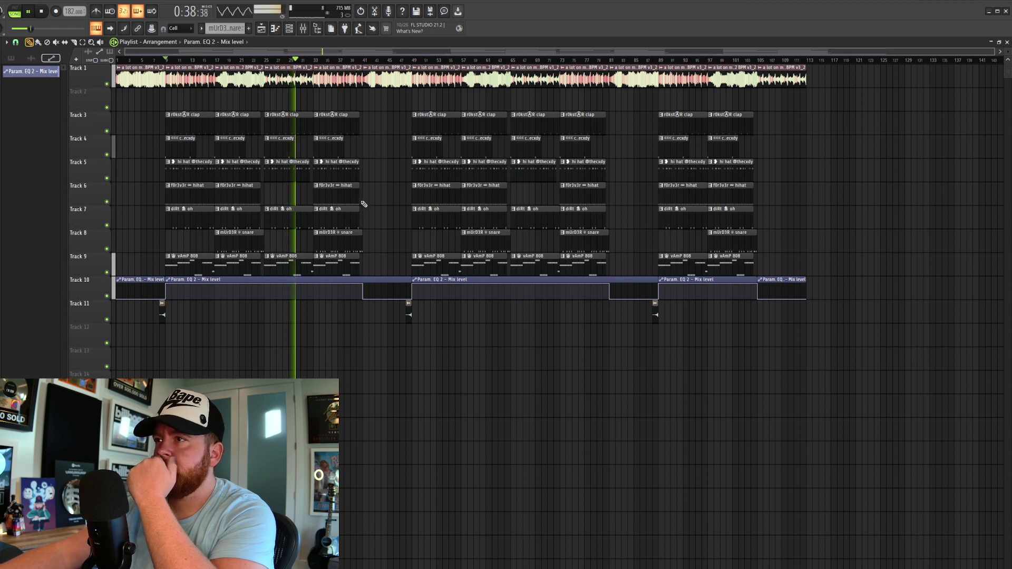
left_click(290, 30)
left_click(236, 31)
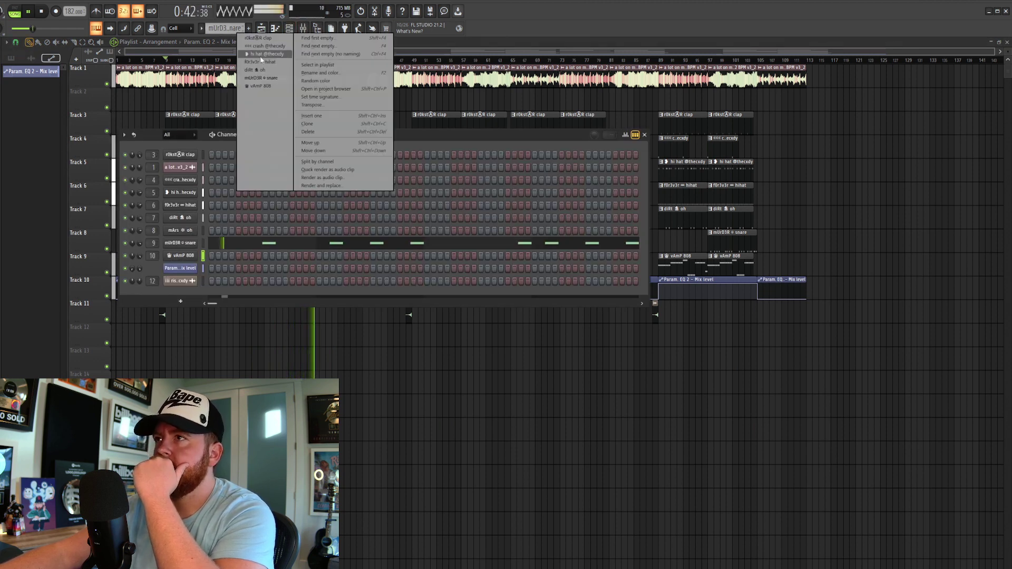
key("F9")
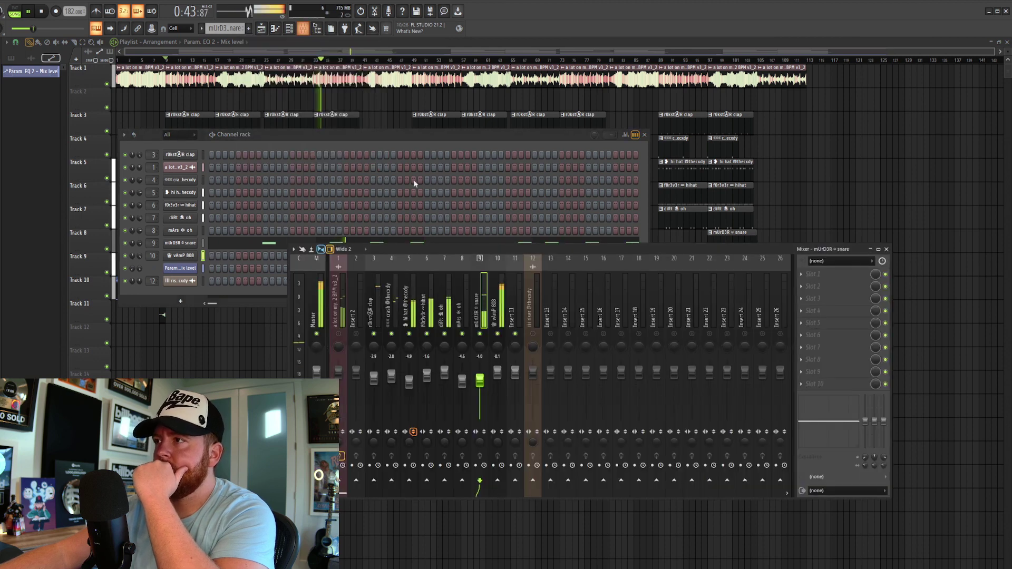
right_click(462, 316)
left_click(495, 338)
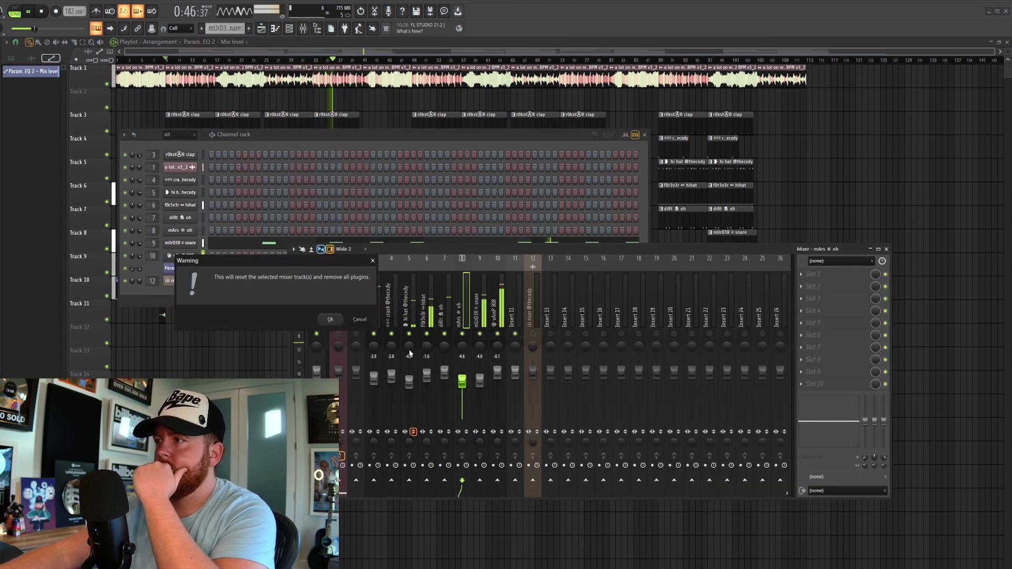
left_click(341, 318)
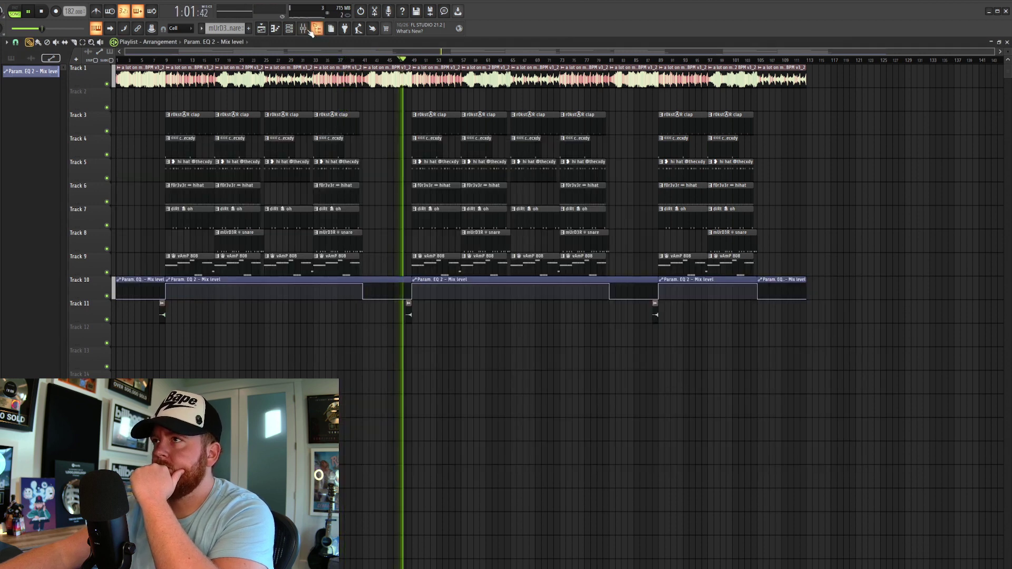
- Set the mixer level of the riser to -5.1 dB and the melody loop to -3.5 dB
key("F9")
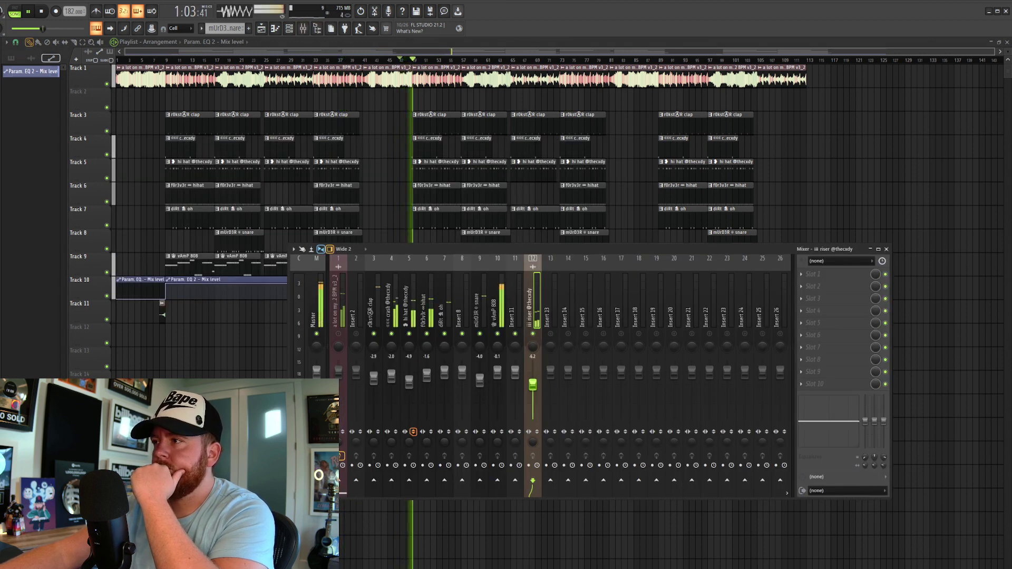
left_click(344, 322)
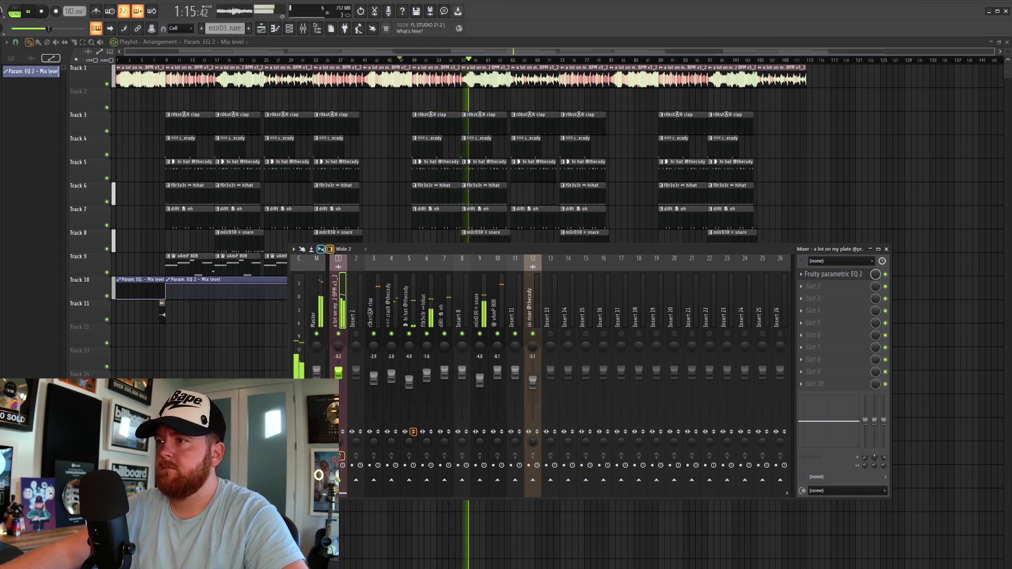
left_click_drag(339, 378, 339, 380)
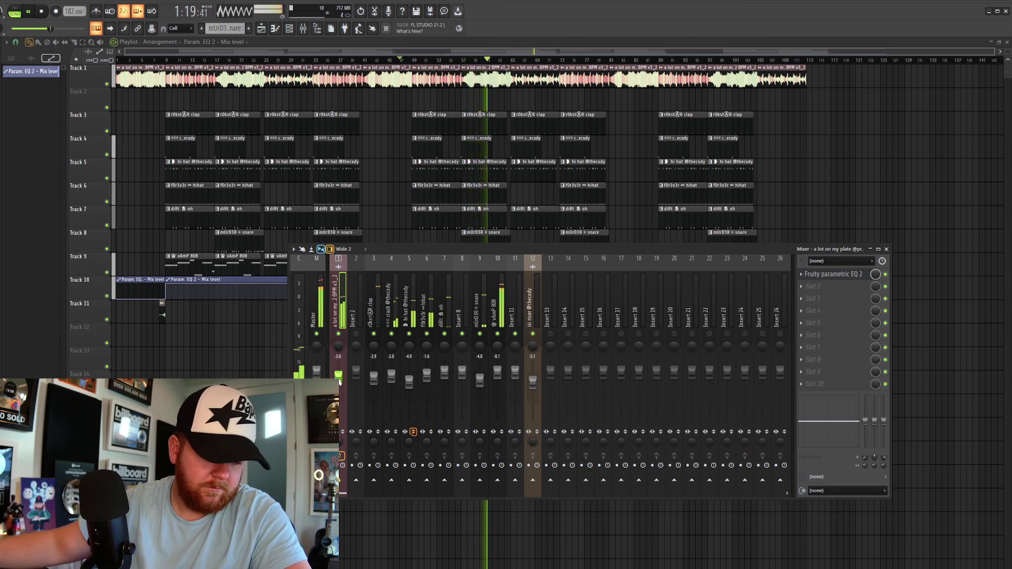
left_click_drag(339, 381, 341, 384)
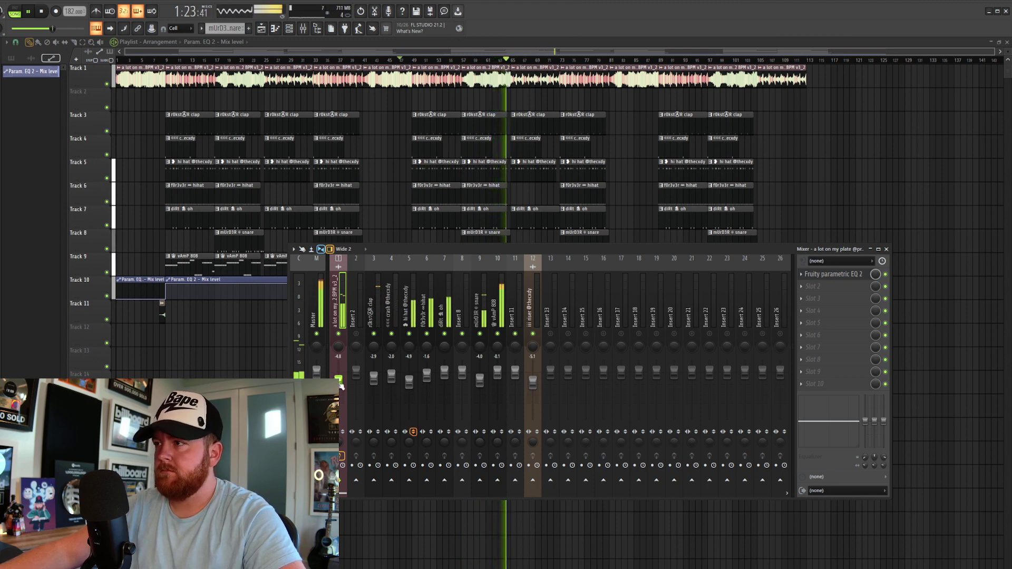
left_click_drag(341, 386, 339, 378)
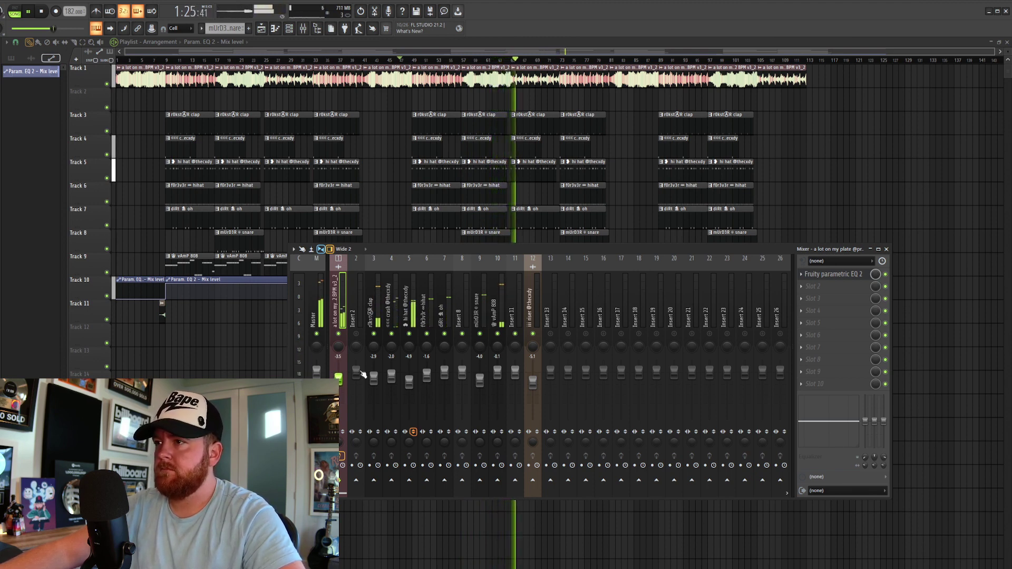
- Inspect the melody loop's Fruity parametric EQ 2 curve during playback, then return to the mixer
left_click(818, 274)
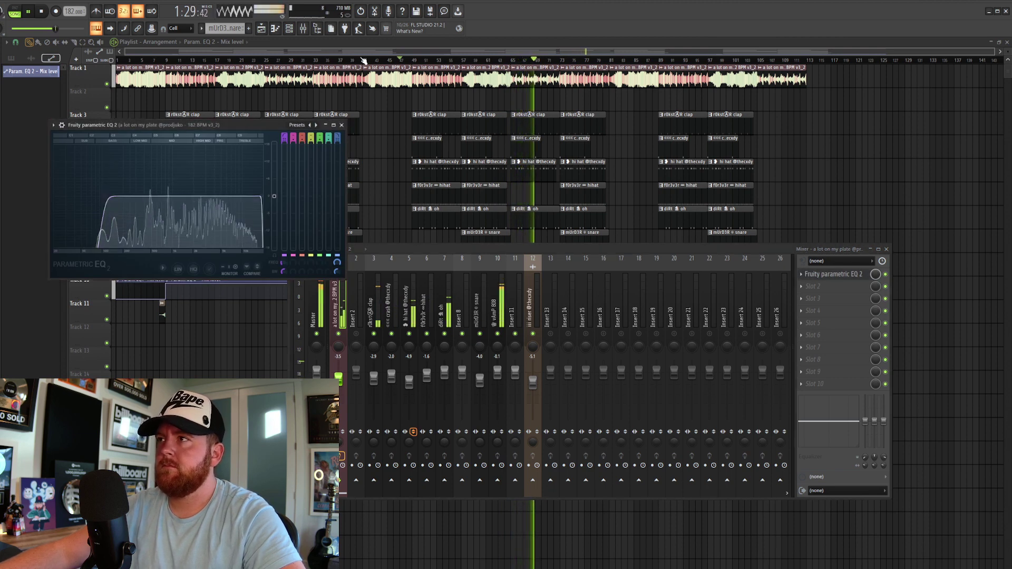
left_click(473, 234)
left_click(303, 28)
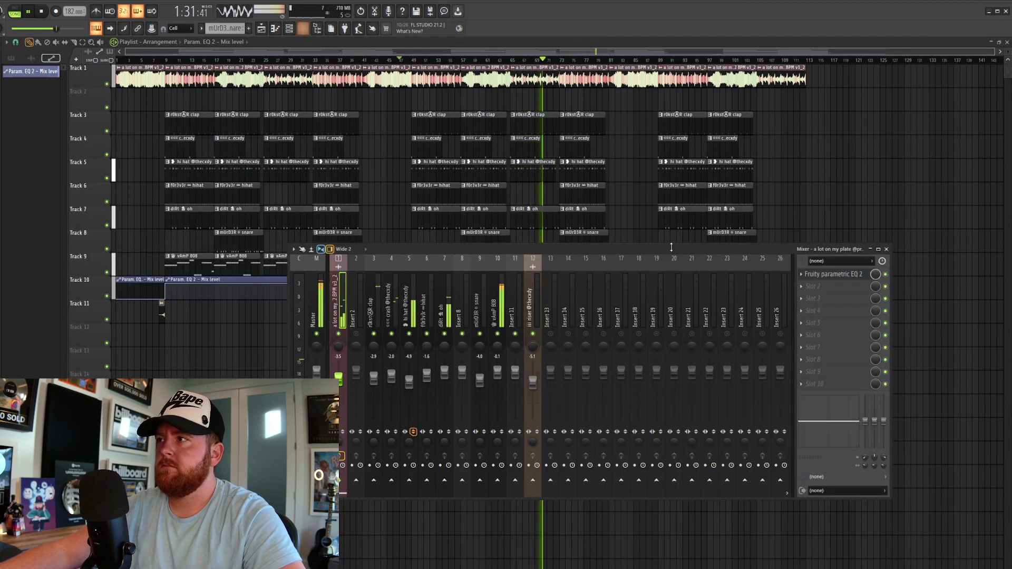
- Open the melody loop's Fruity parametric EQ 2 again to check its curve during playback, and close it
left_click(831, 273)
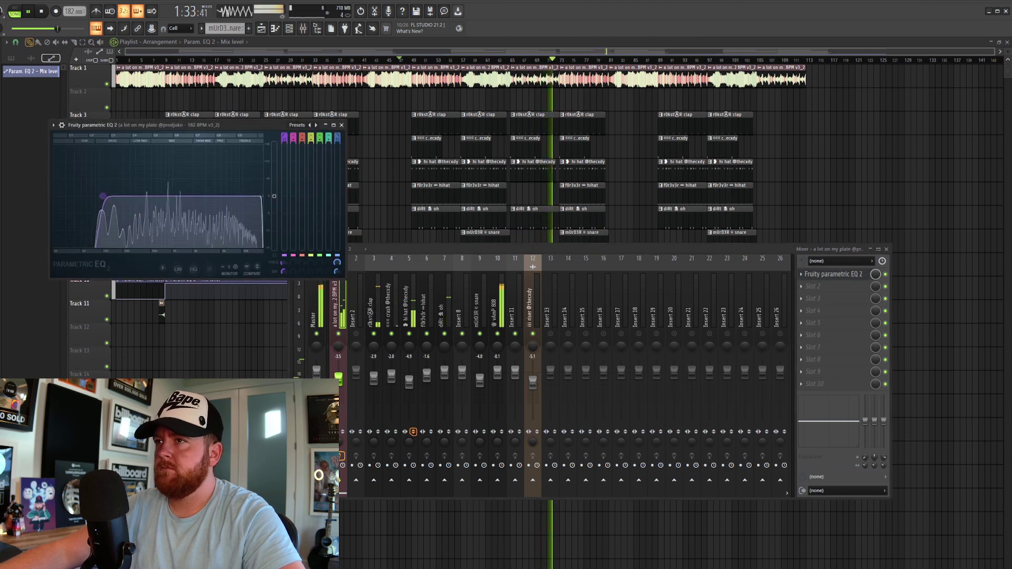
left_click(341, 125)
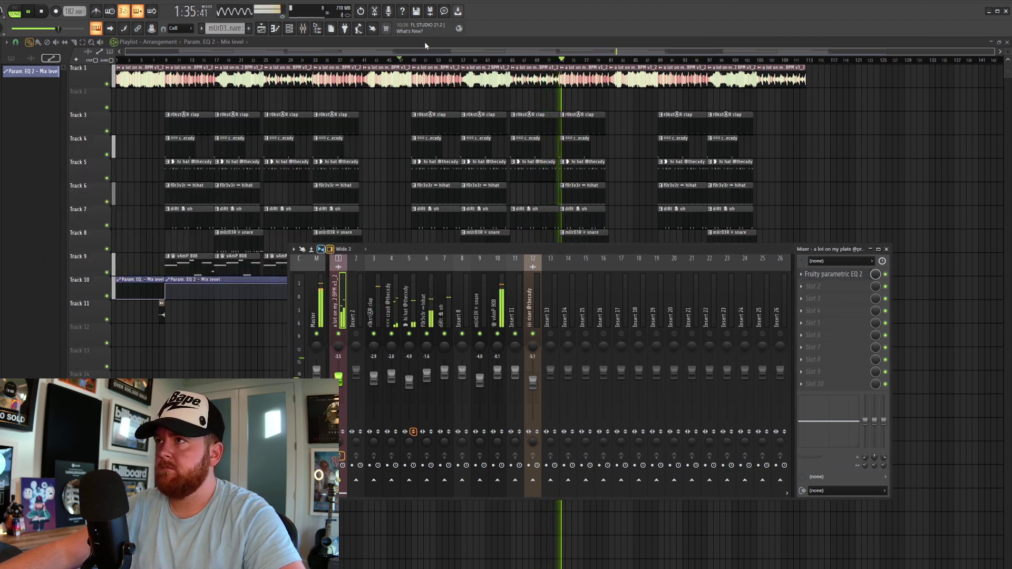
left_click(510, 160)
key("F9")
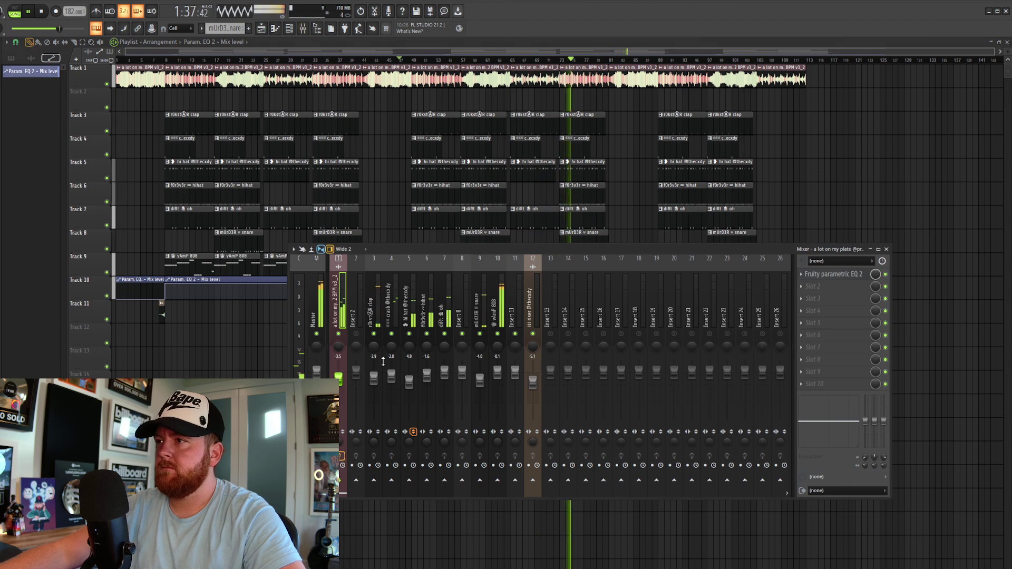
- Set the mixer levels of the clap to -3.5 dB, track 6 hihat and snare to -5.0 dB, oh to -2.3 dB and melody to -3.4 dB
left_click(427, 381)
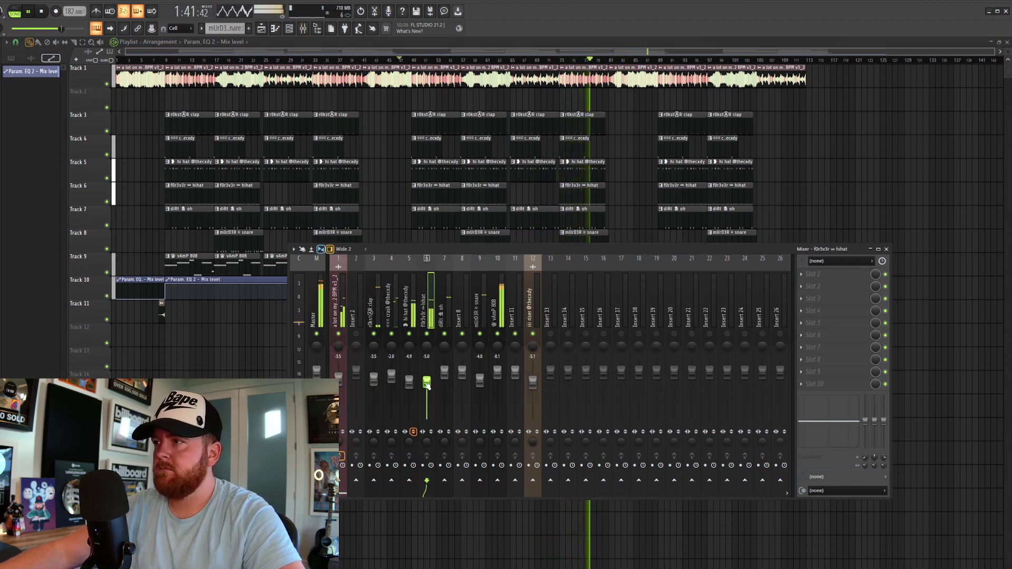
left_click(444, 376)
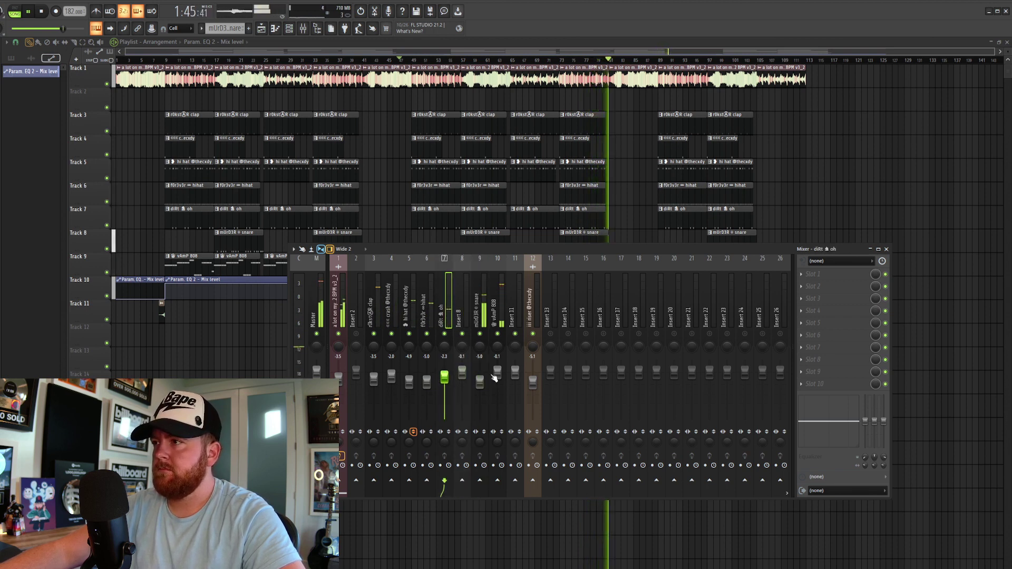
left_click(495, 375)
left_click(338, 377)
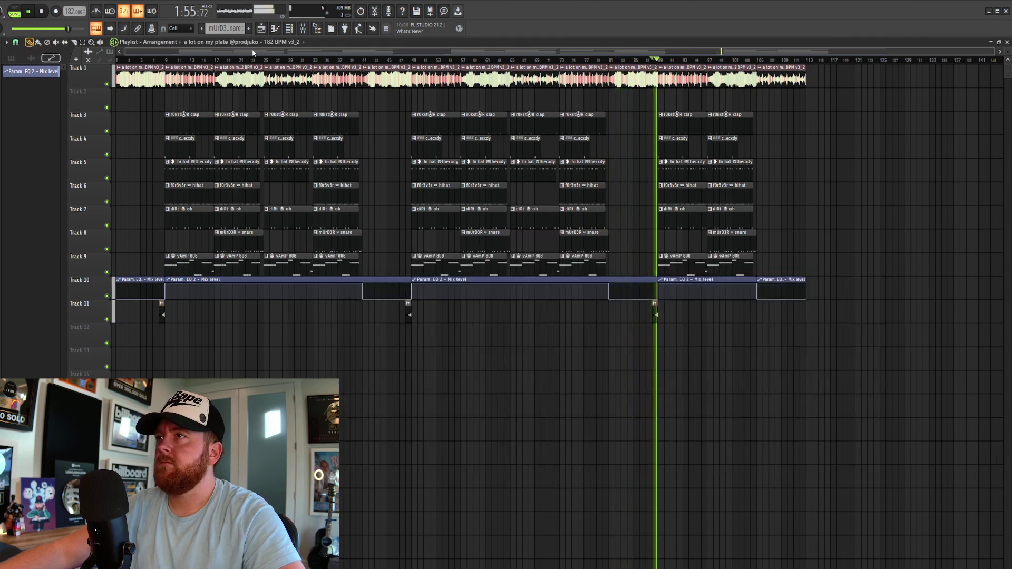
- Set the mixer level of the riser to -3.7 dB, the melody loop to -4.1 dB and the 808 to -1.2 dB
key("F9")
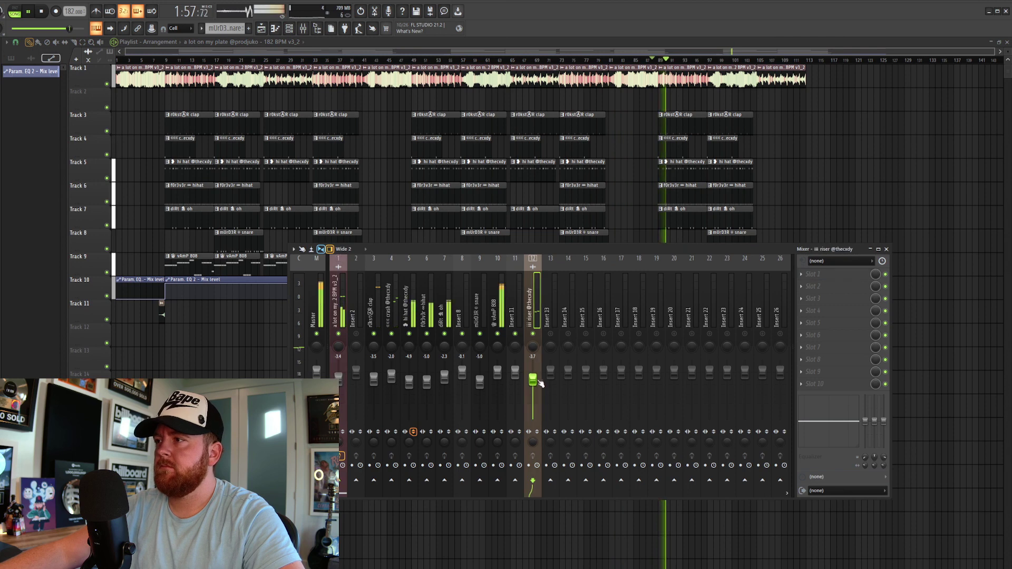
left_click(497, 316)
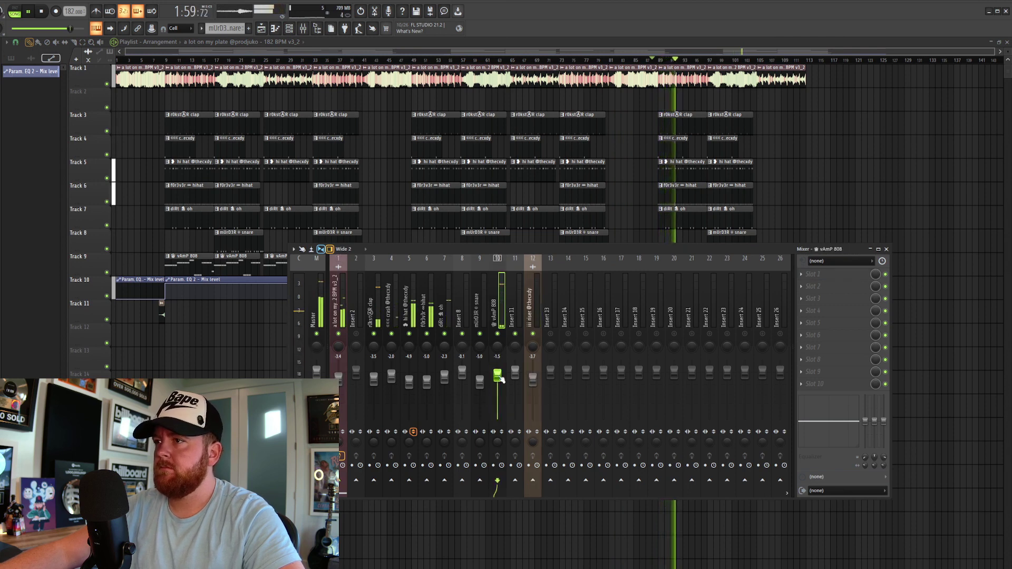
left_click(338, 379)
left_click(497, 316)
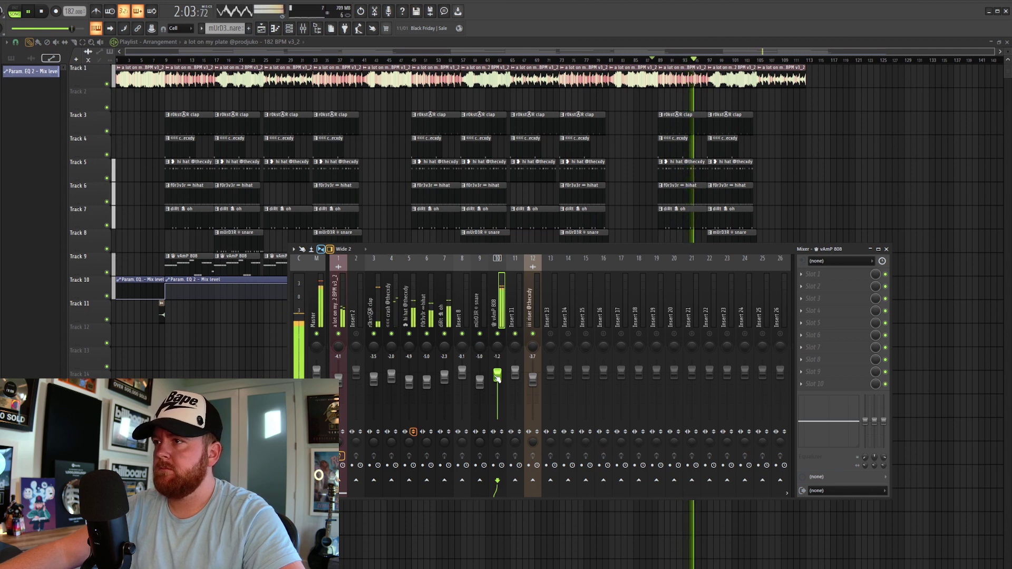
- Set the oh's mixer level to -5.4 dB, close the mixer and stop playback
left_click(373, 379)
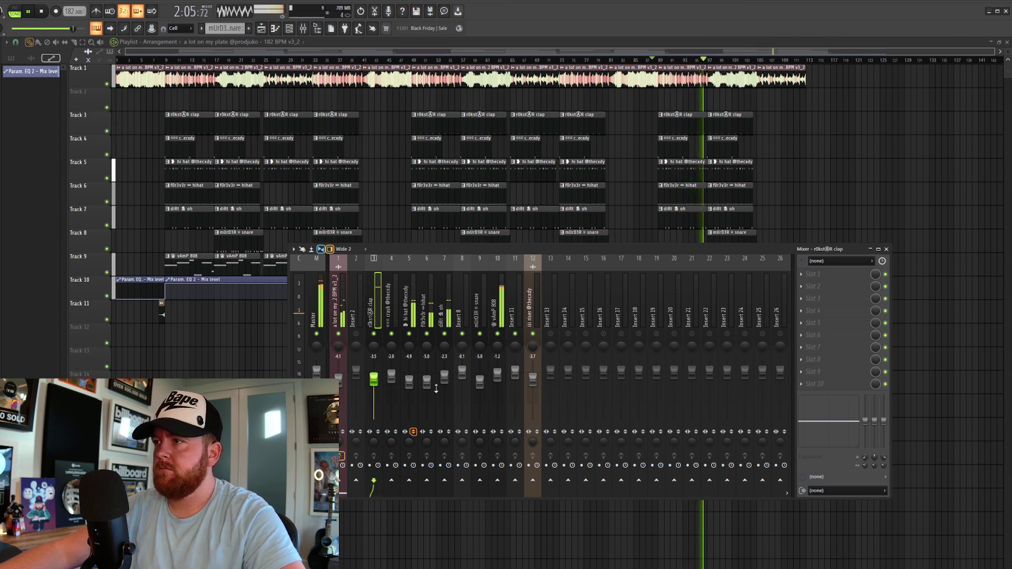
left_click_drag(444, 375, 446, 383)
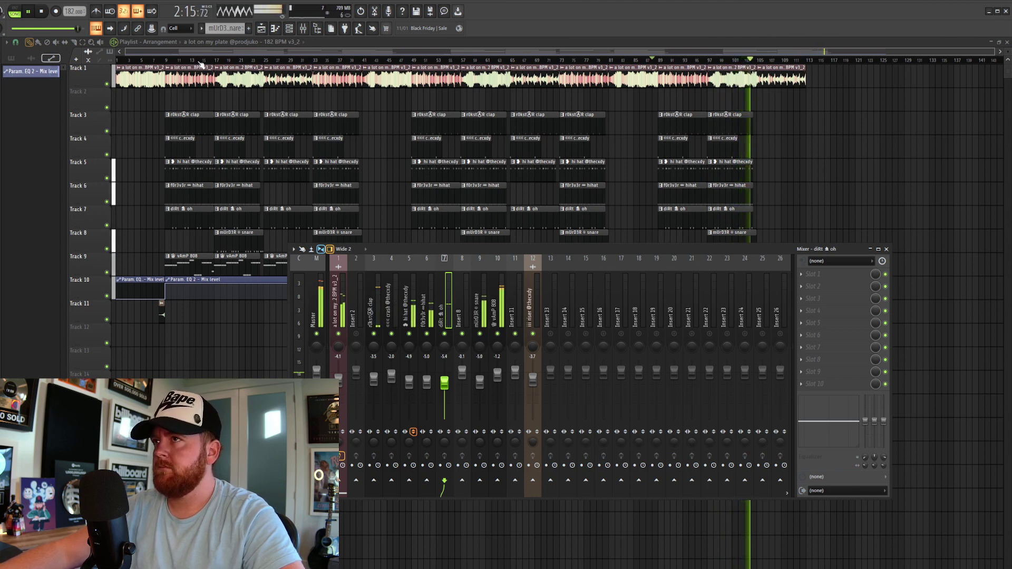
key("F9")
left_click(160, 59)
key("space")
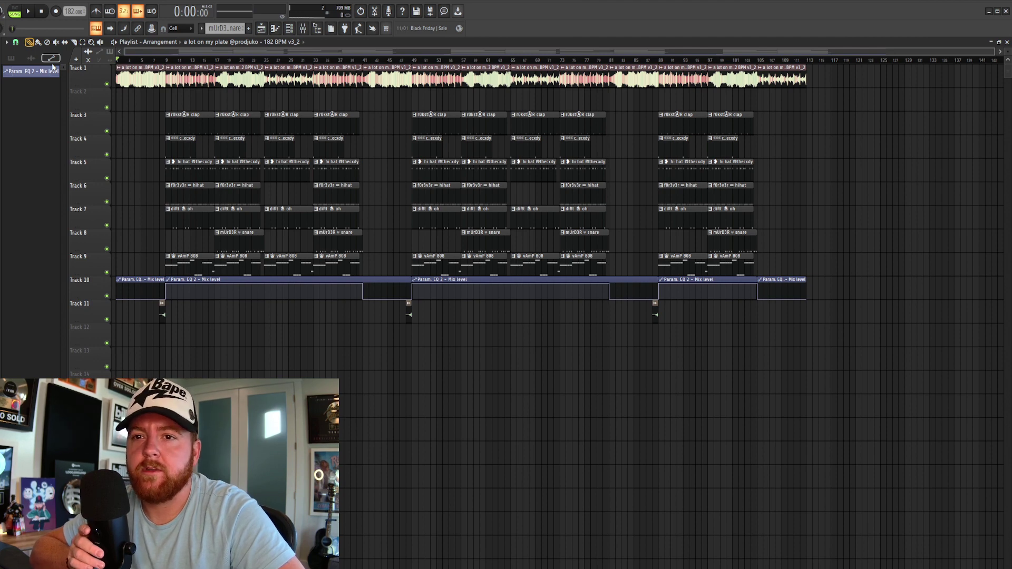
- Play the arrangement from the start, set the clap's mixer level to -5.0 dB while listening, and stop playback
key("space")
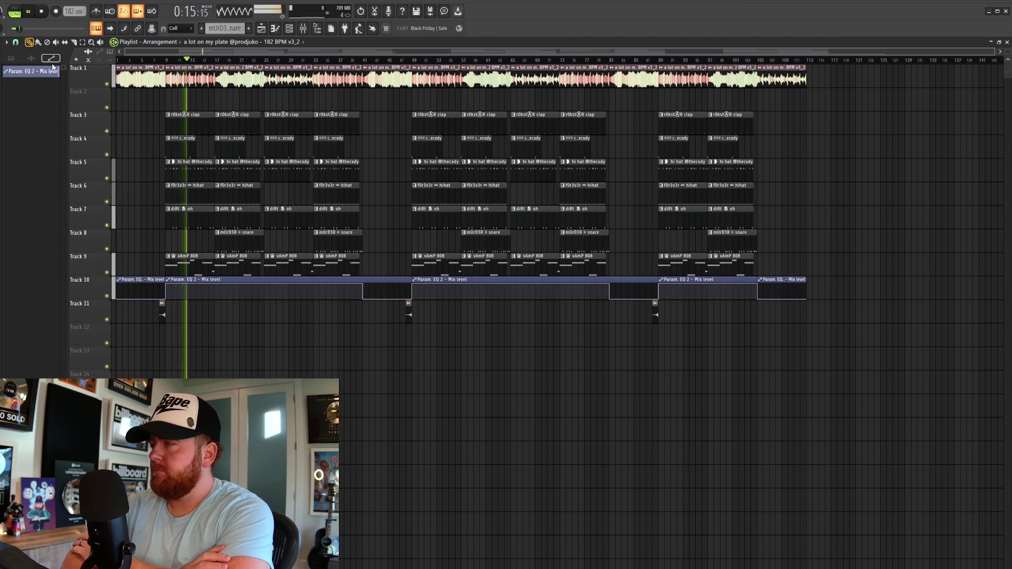
left_click(303, 28)
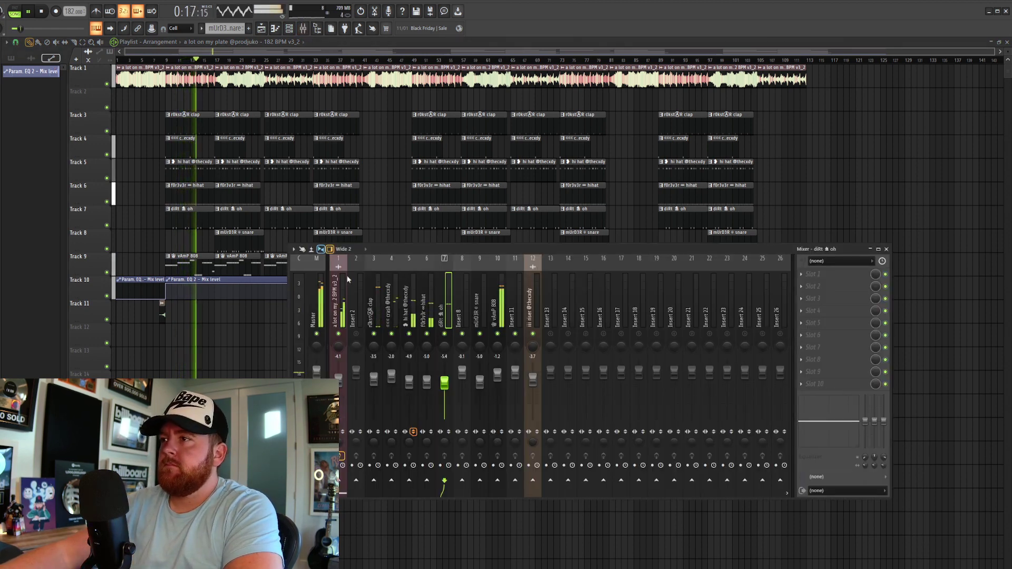
left_click_drag(374, 378, 379, 387)
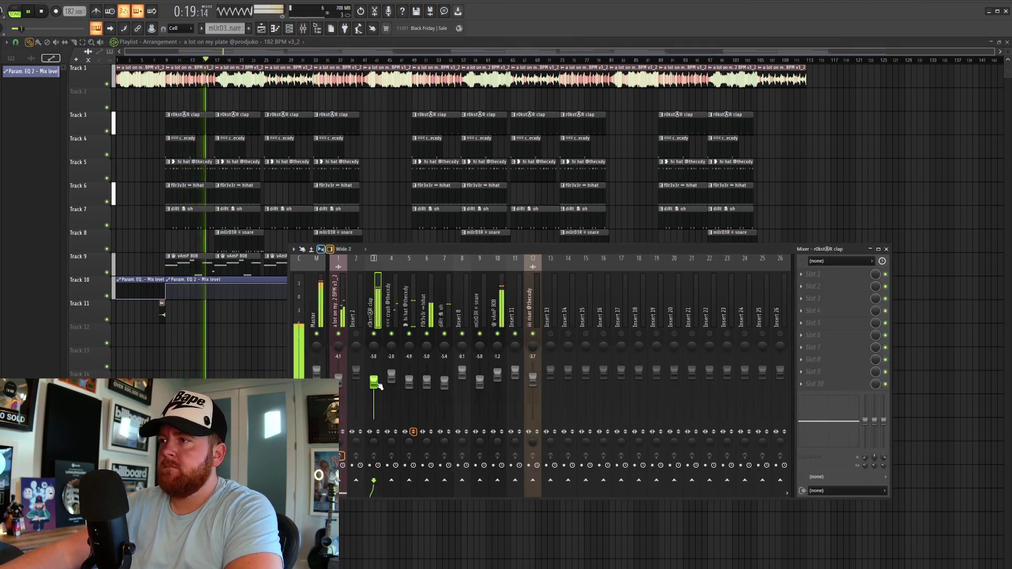
left_click(378, 49)
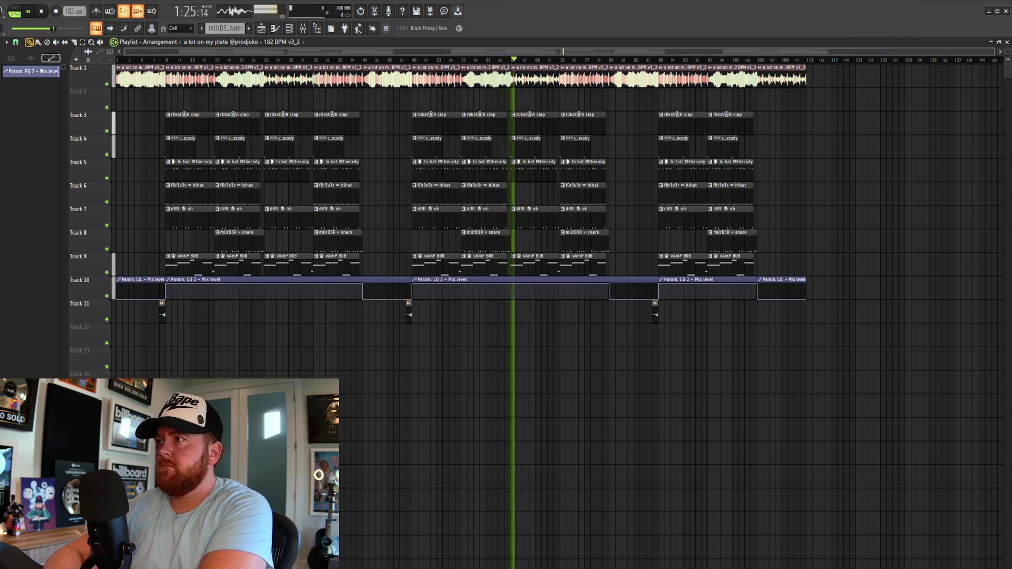
key("space")
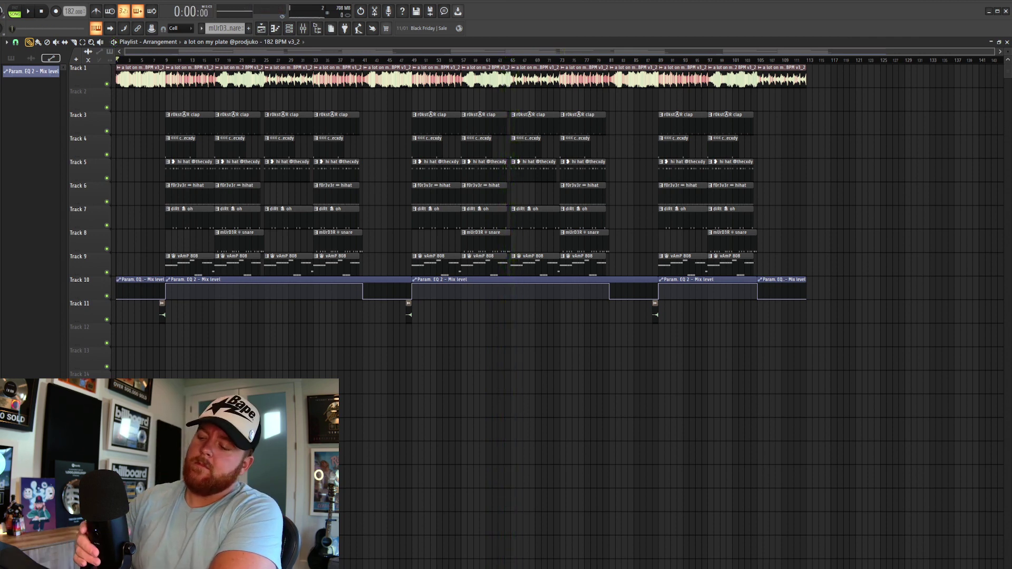